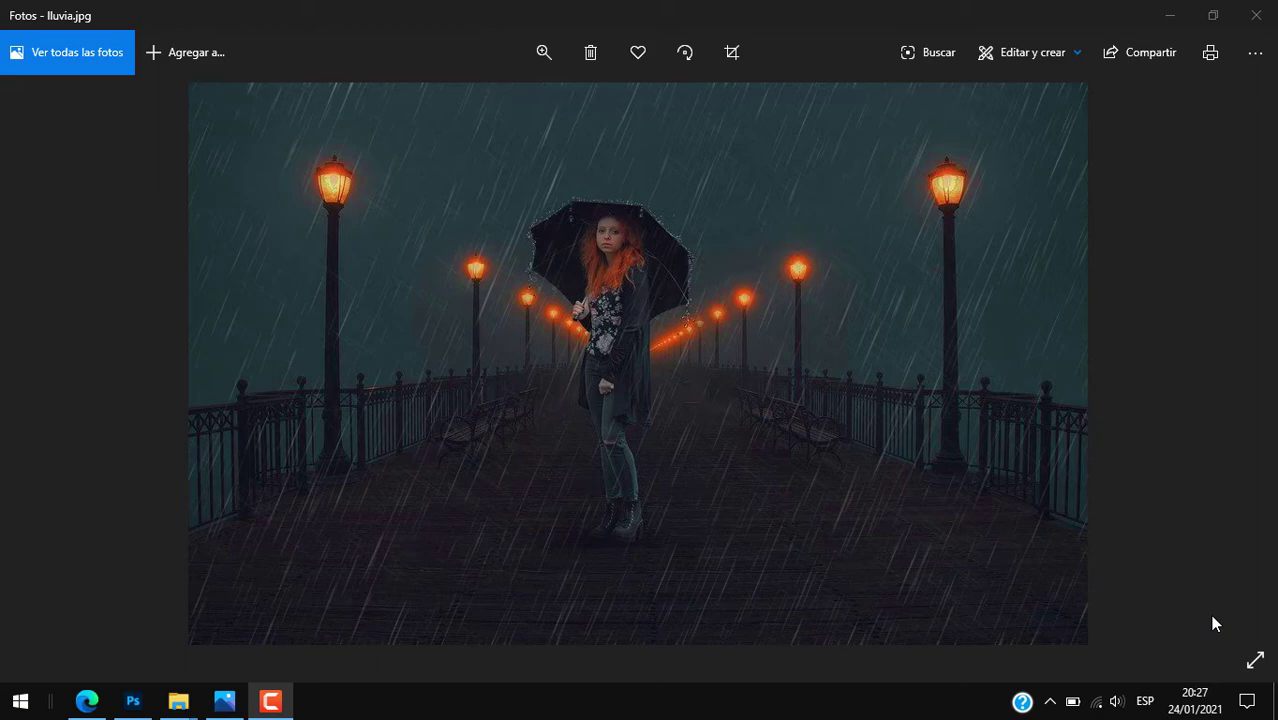
- Compare the finished rainy lluvia.jpg with the original photo in the photo viewer
left_click(619, 366)
key("Right")
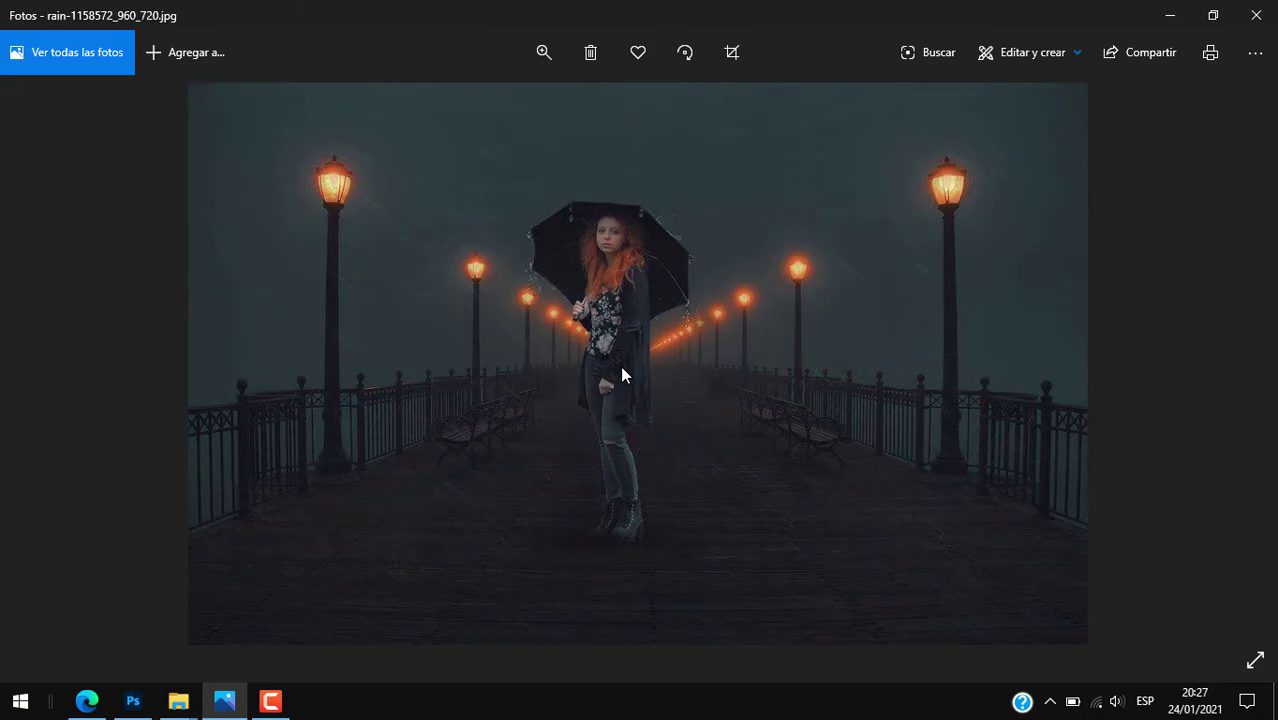
key("Left")
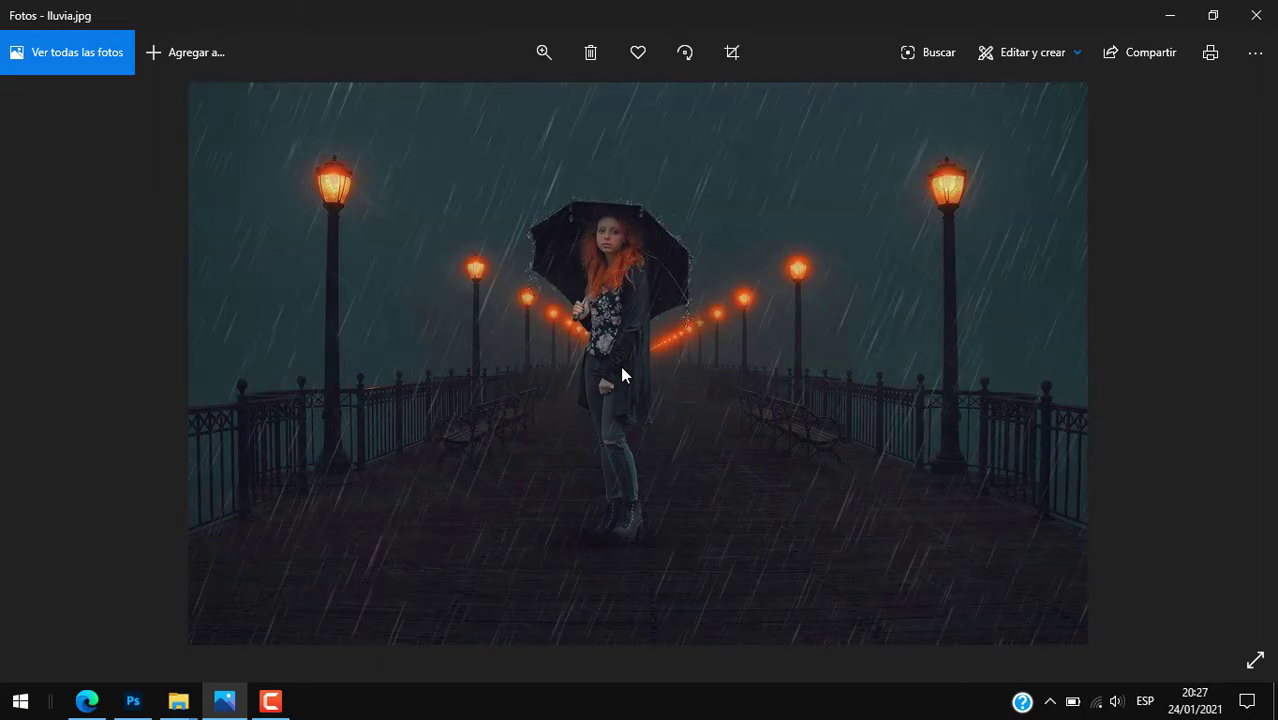
- Show the MATERIALES folder and preview the original rain-1158572_960_720 photo
left_click(184, 703)
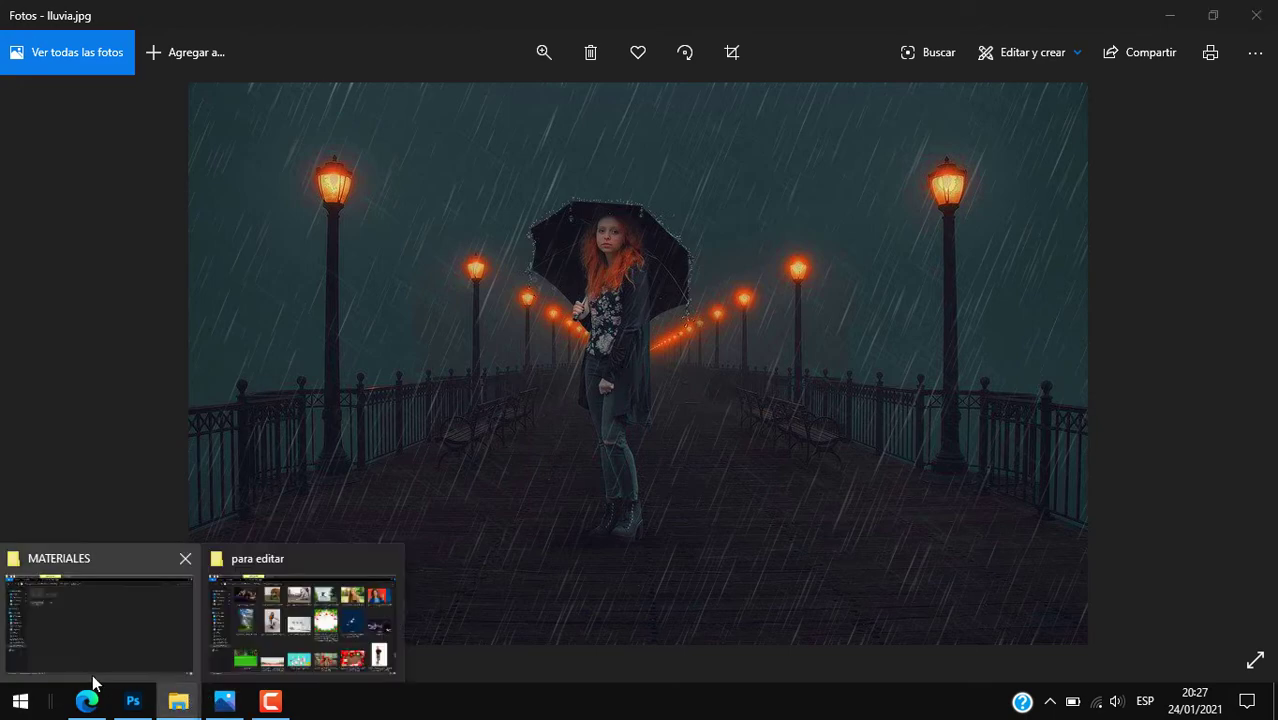
left_click(139, 583)
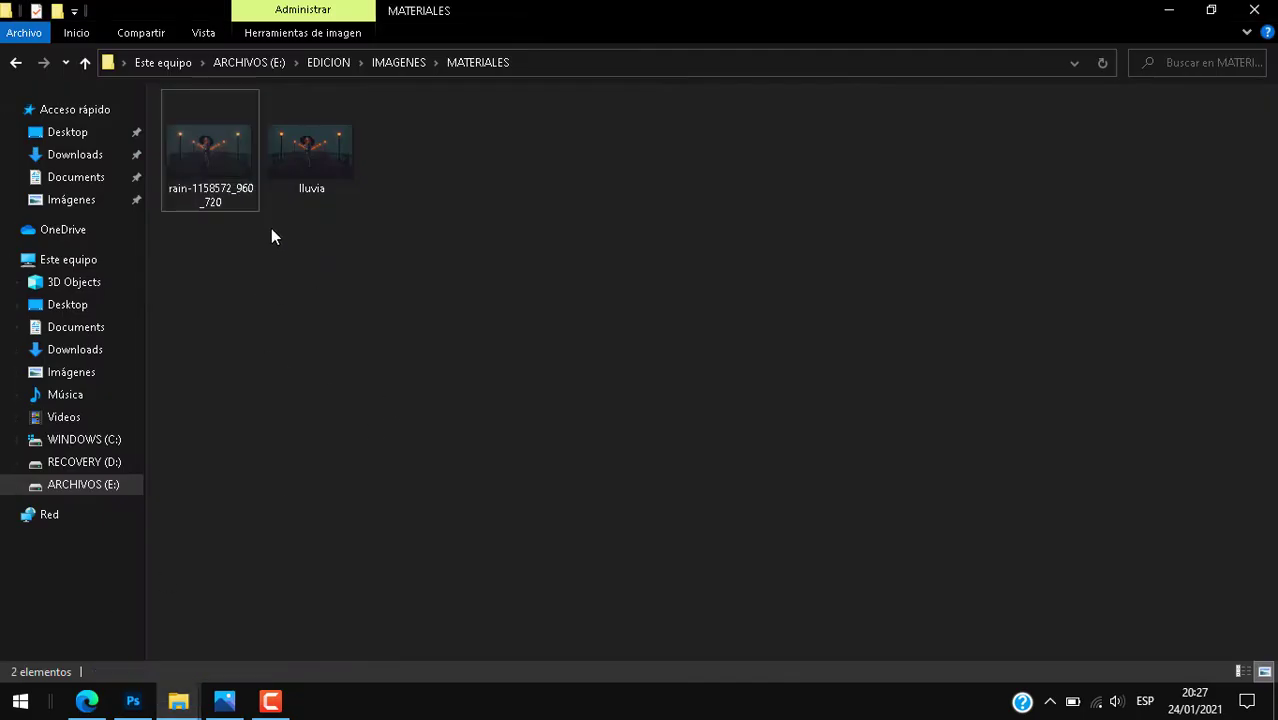
left_click(222, 153)
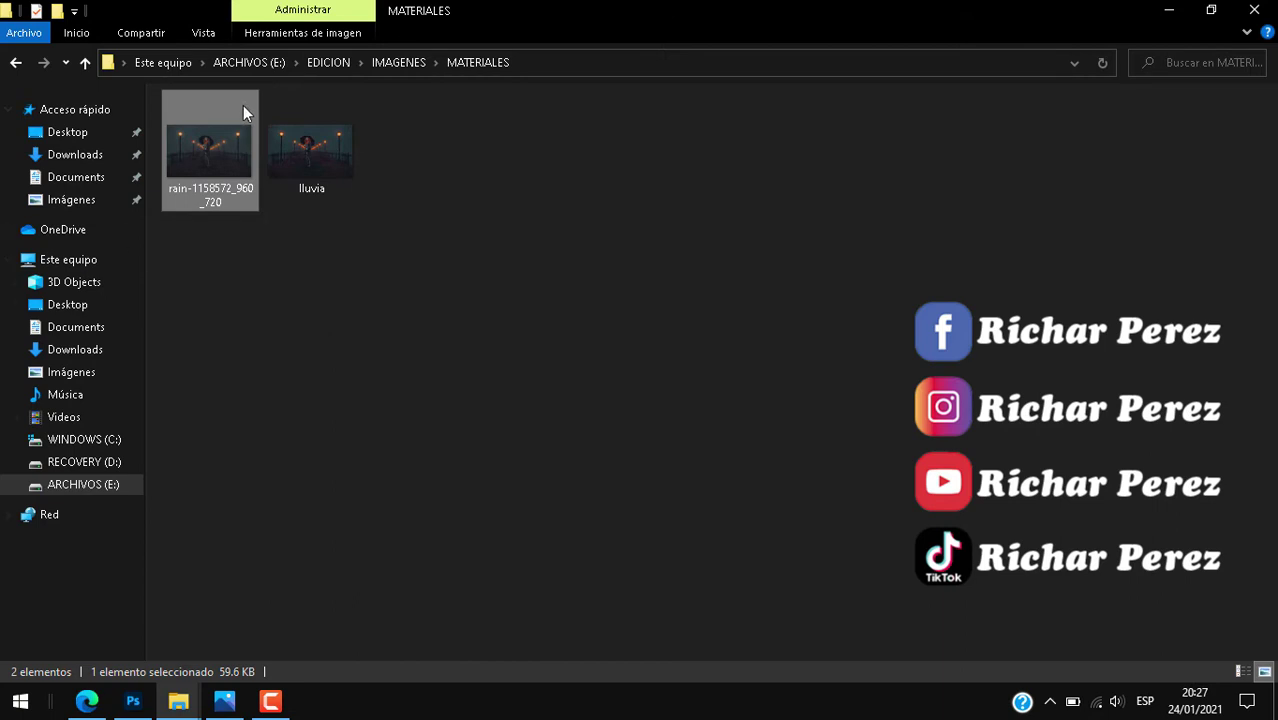
double_click(225, 155)
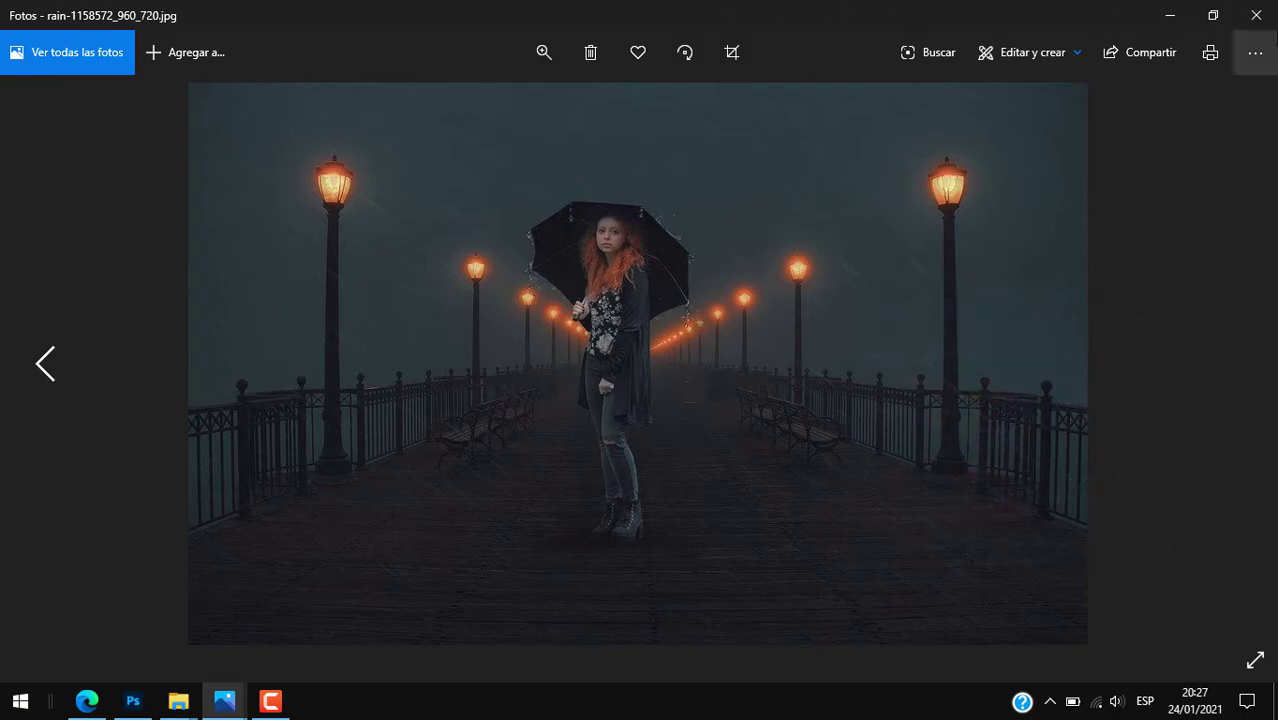
left_click(1256, 15)
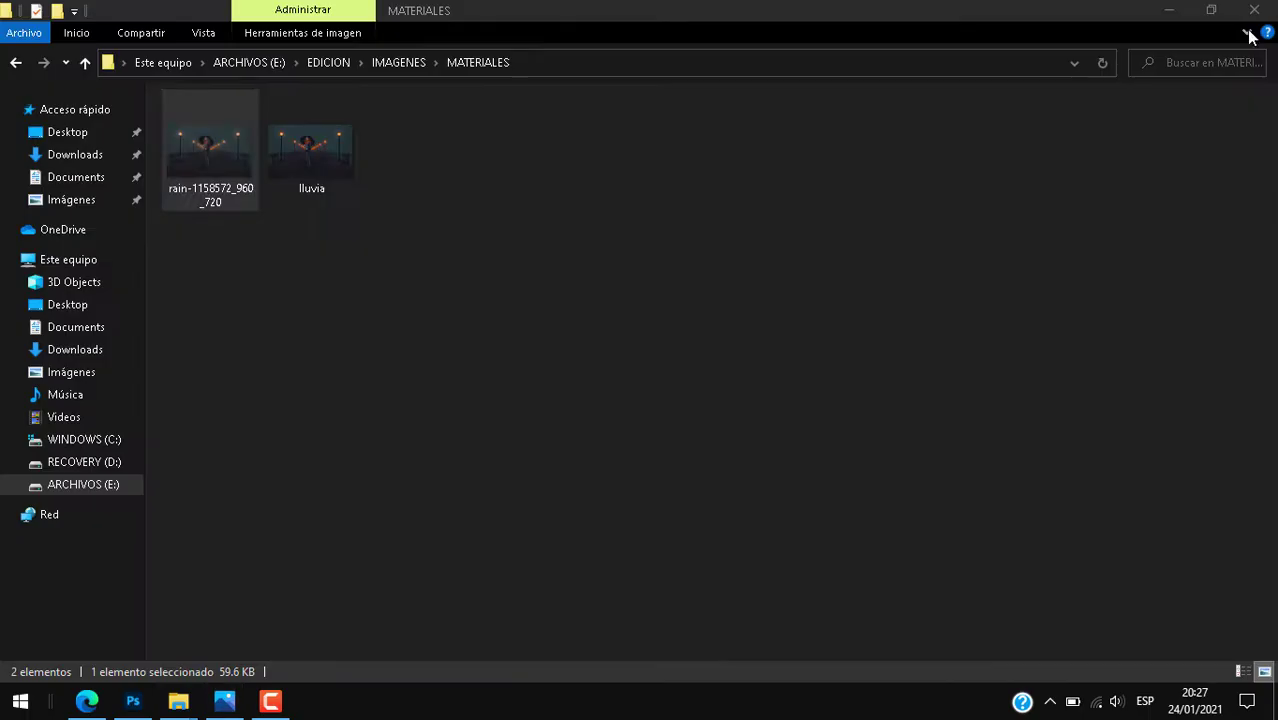
- Open rain-1158572_960_720 in Photoshop without changing its colour profile and add an empty layer
mouse_move(201, 155)
left_mouse_down()
mouse_move(220, 578)
mouse_move(137, 700)
mouse_move(405, 362)
left_mouse_up()
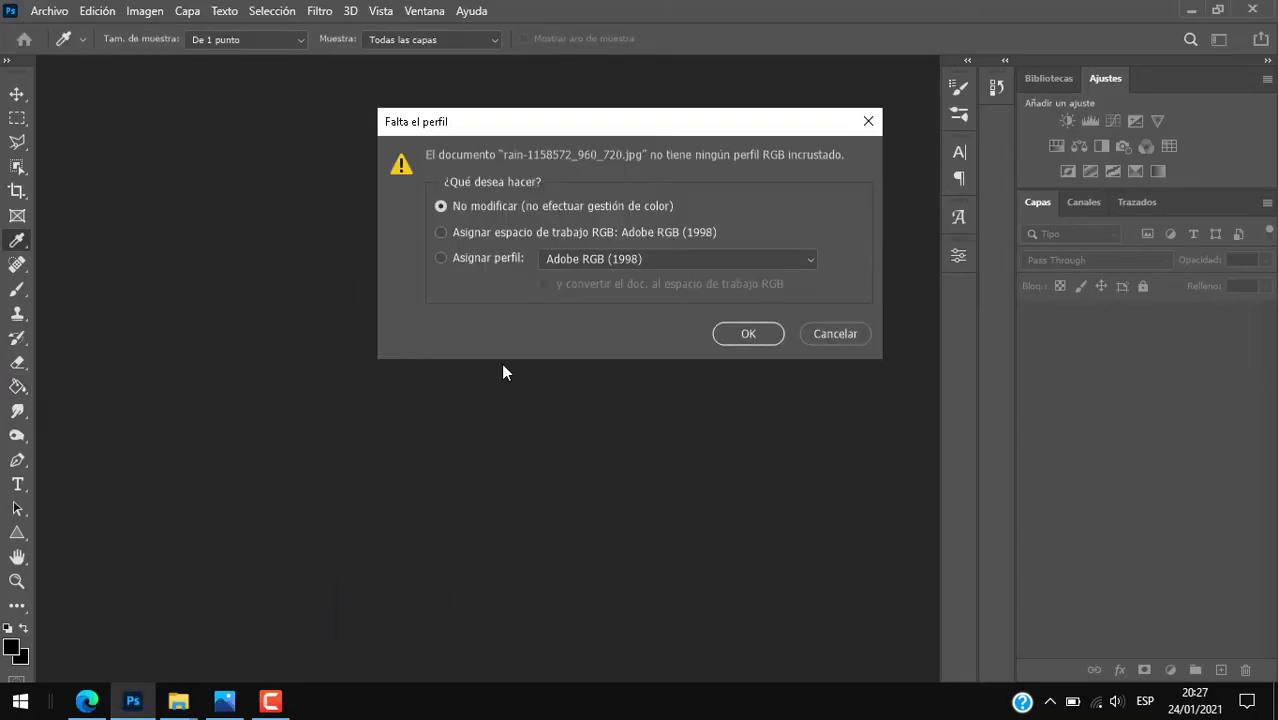
left_click(771, 334)
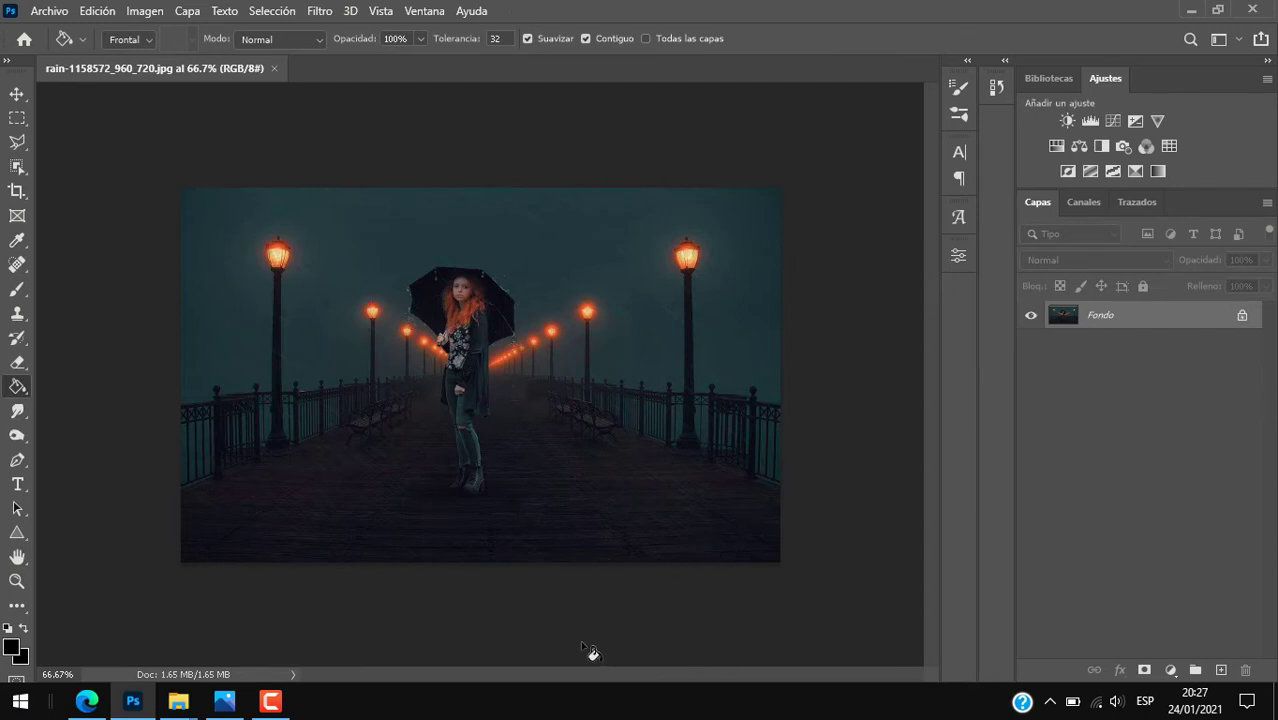
left_click(1220, 669)
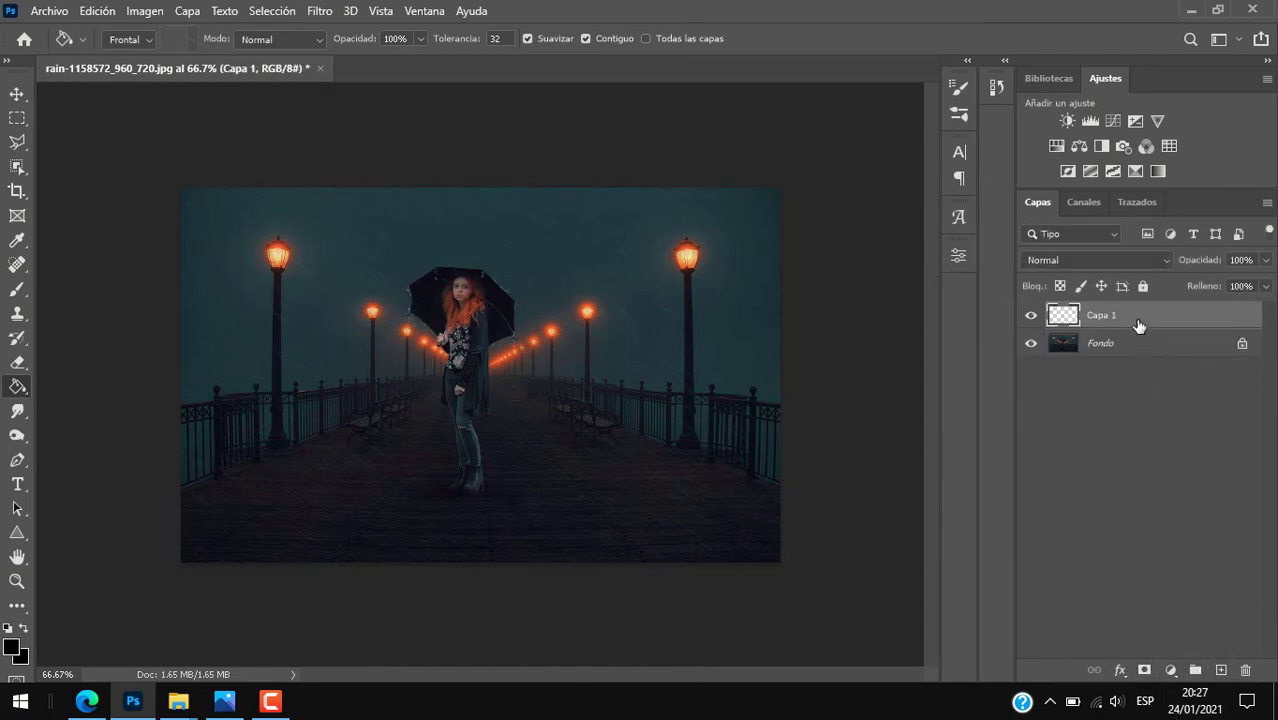
- Rename the new layer Capa 1 to lluvia
double_click(1118, 316)
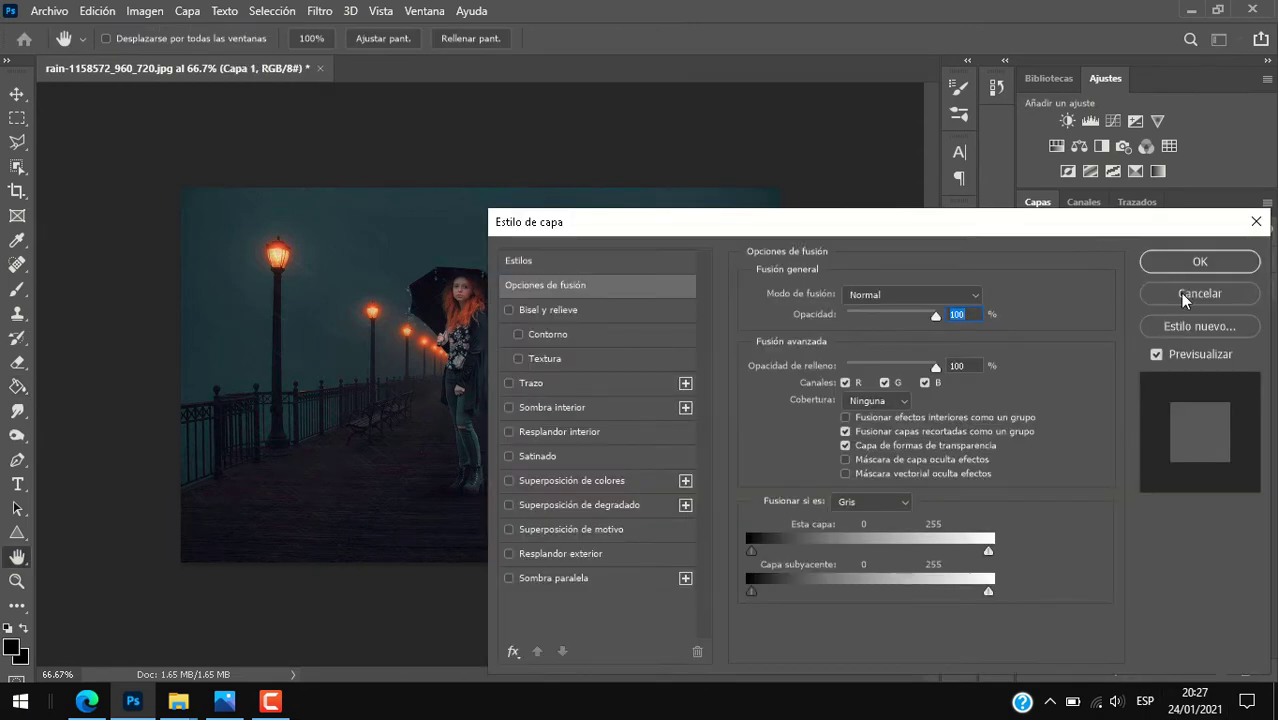
left_click(1180, 293)
double_click(1104, 314)
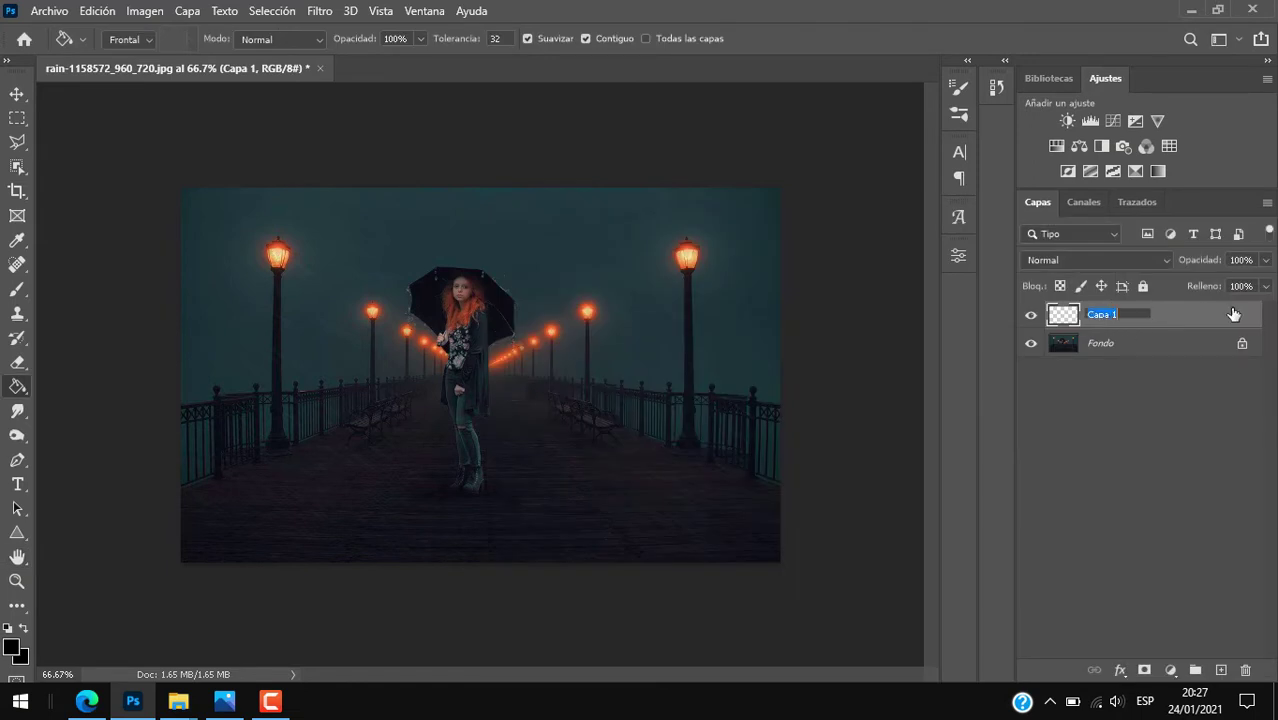
type("lluvia")
key("Return")
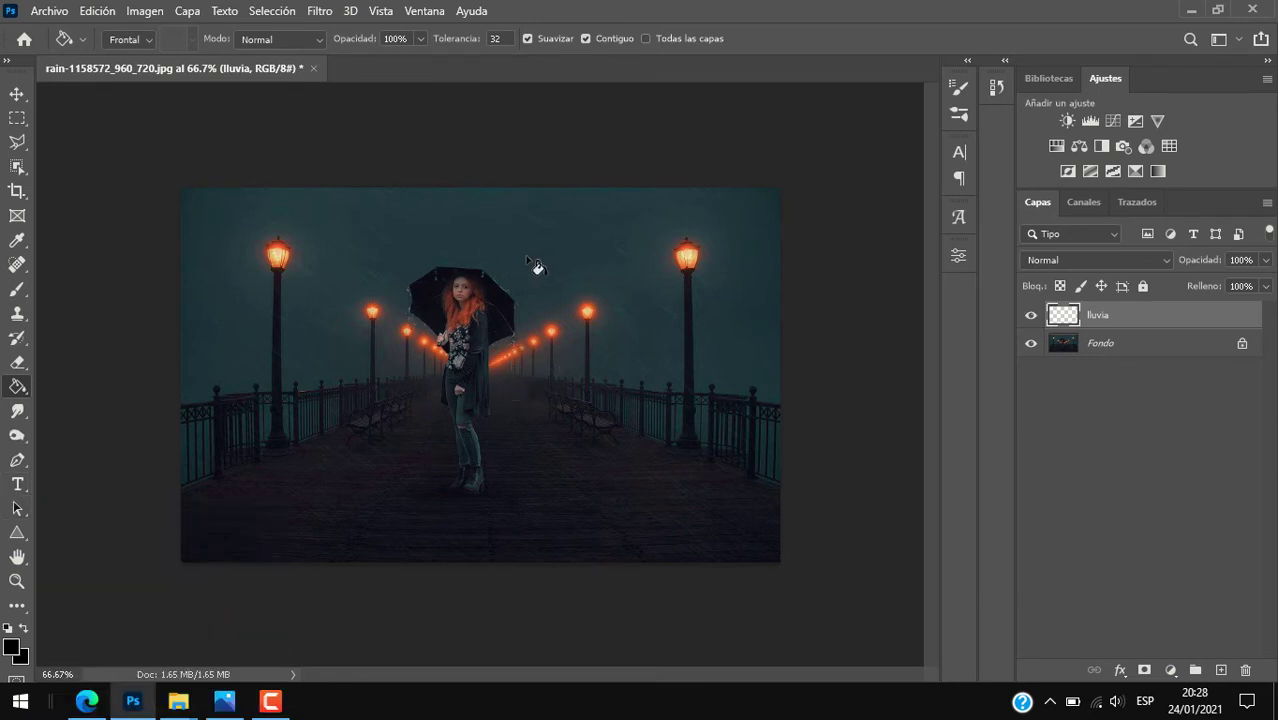
- Fill the lluvia layer with black #000000 using the Paint Bucket tool
right_click(18, 387)
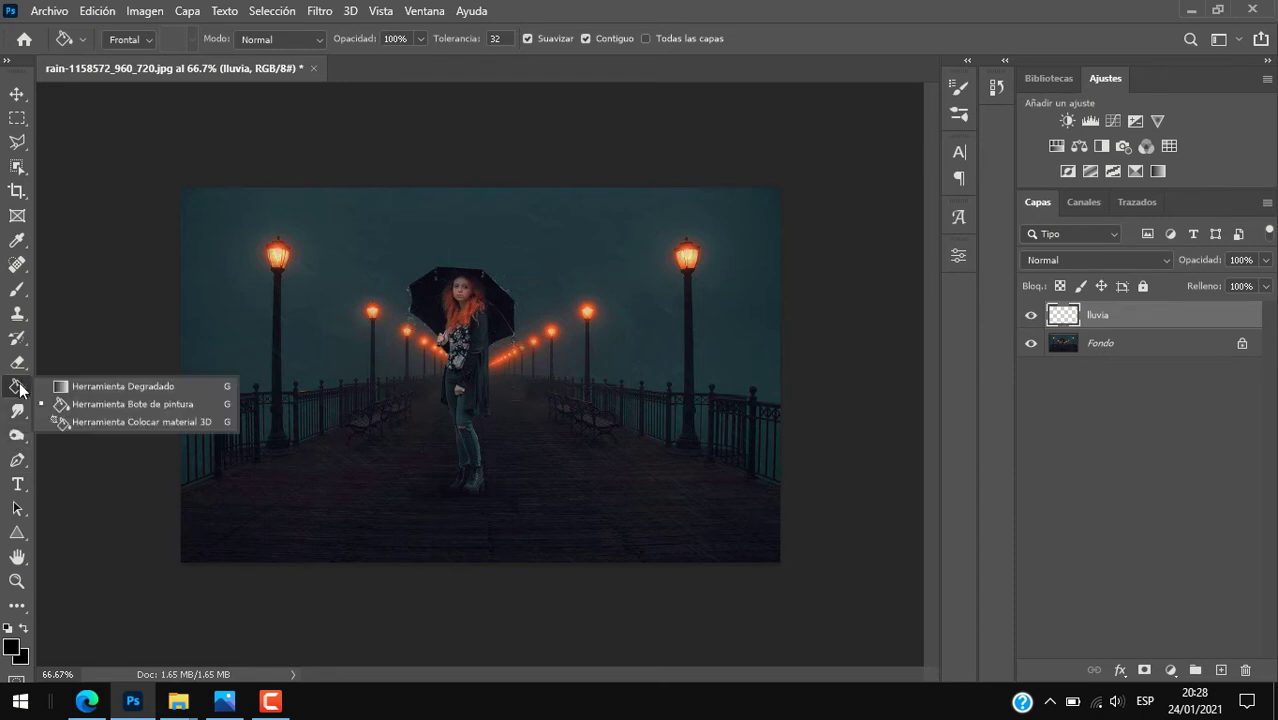
left_click(103, 405)
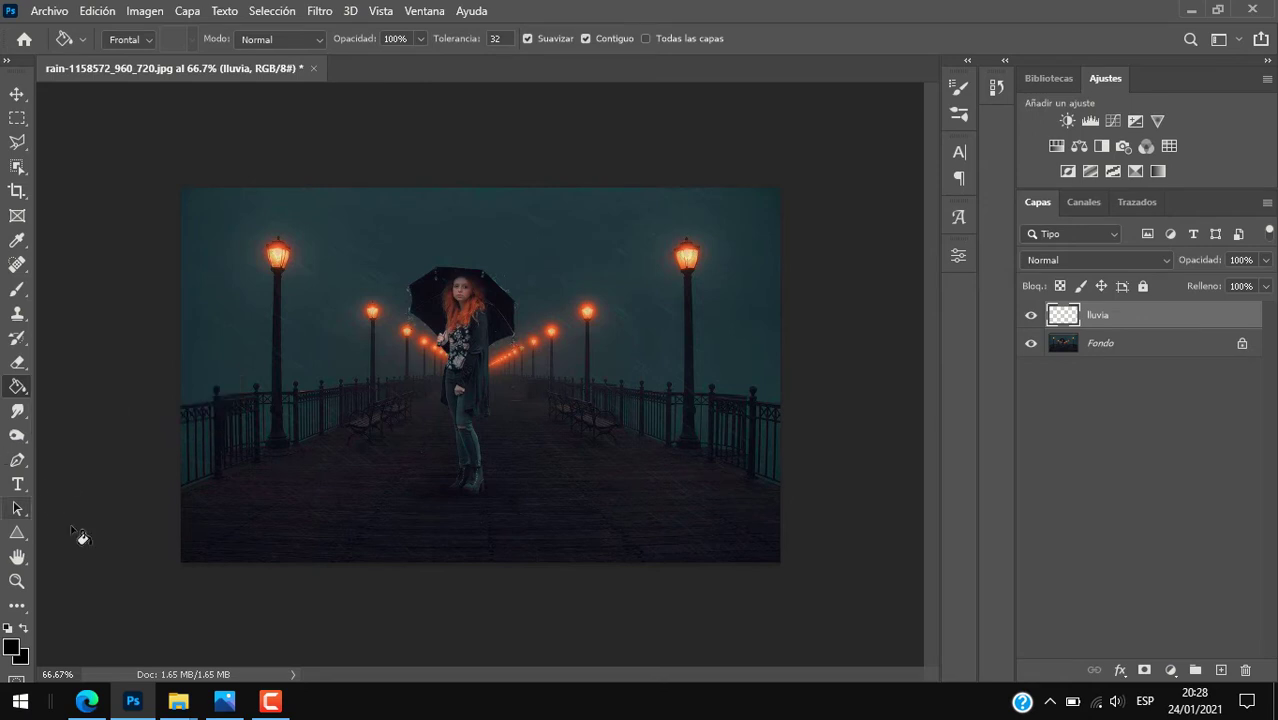
left_click(10, 648)
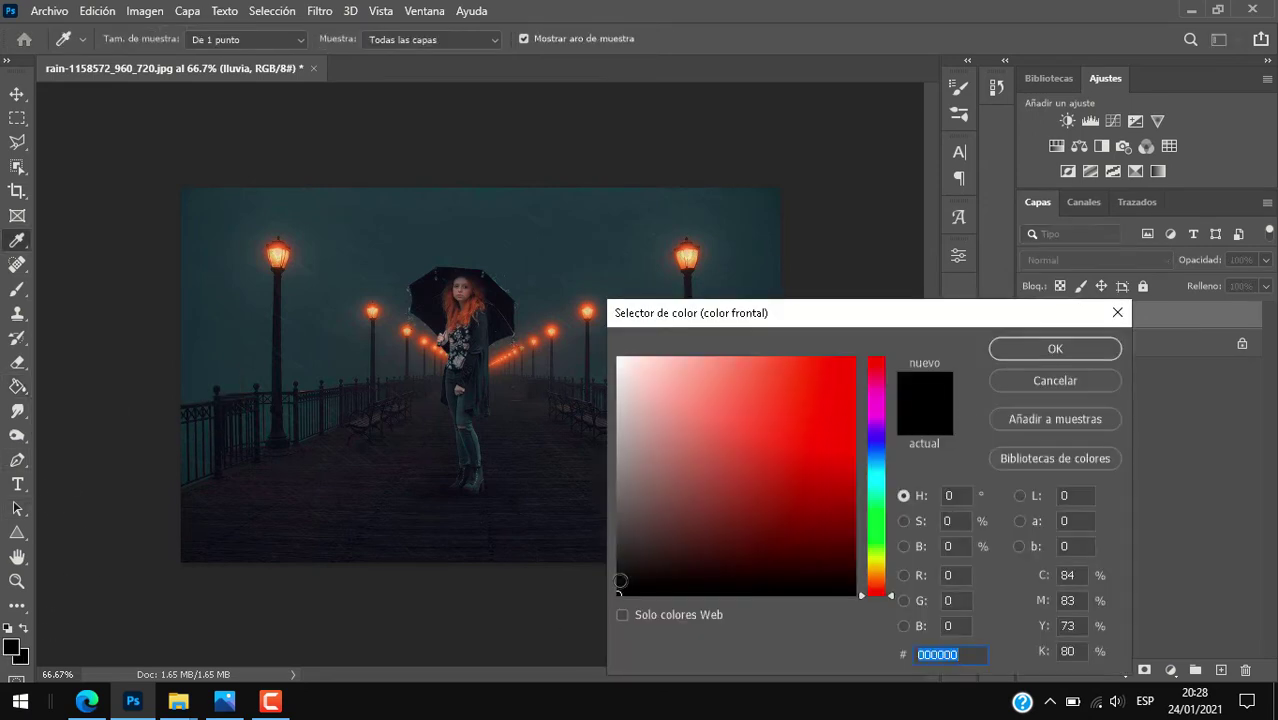
left_click(1012, 352)
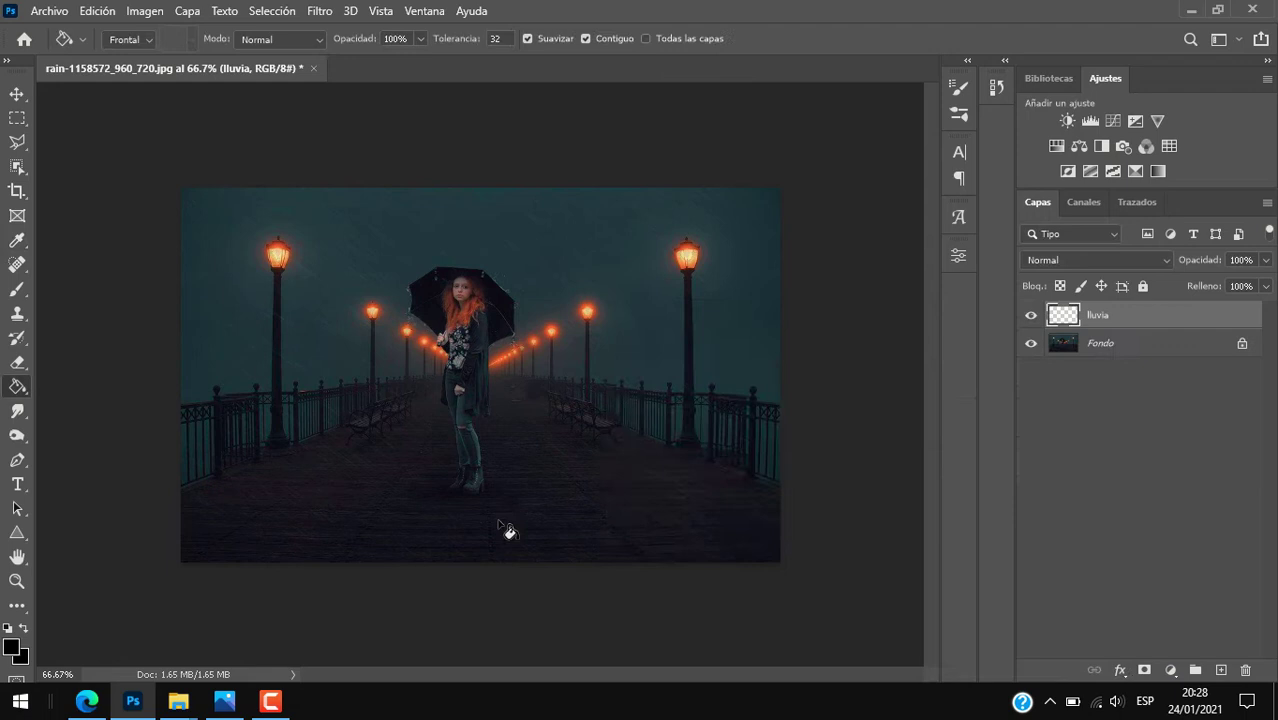
left_click(537, 428)
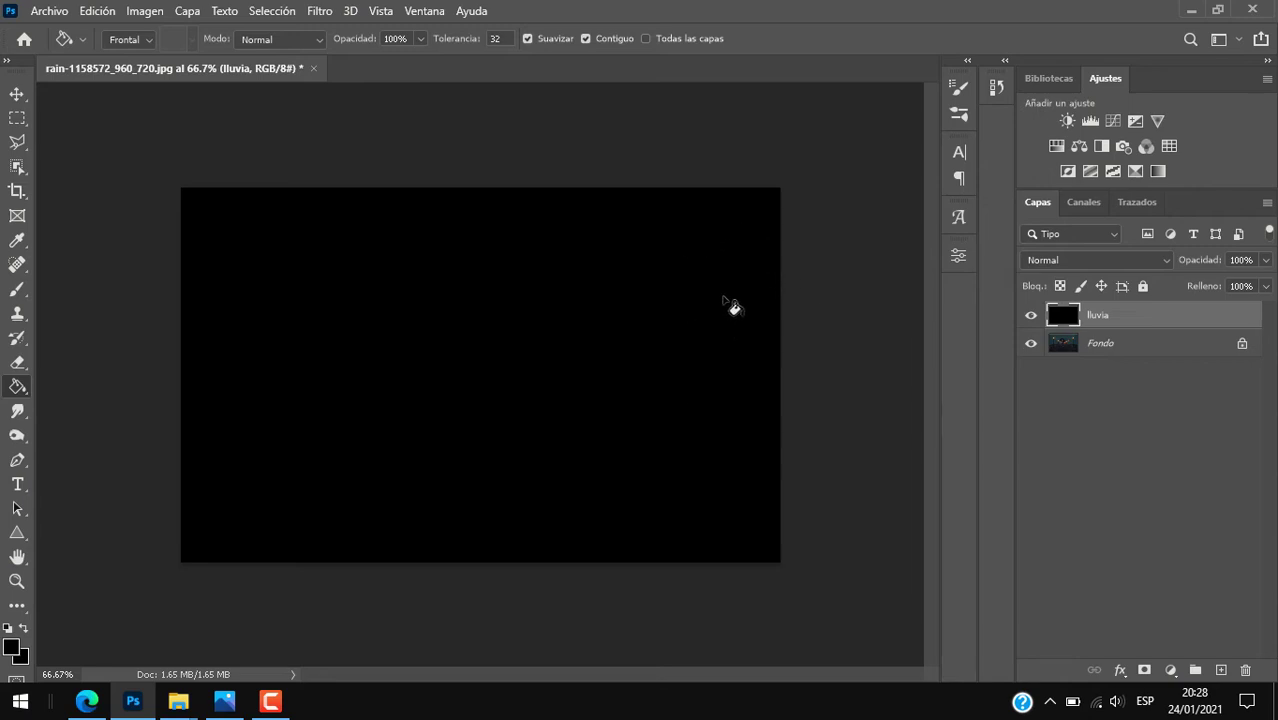
- Apply Añadir ruido to lluvia with Cantidad 150%, Uniforme and Monocromático
left_click(320, 11)
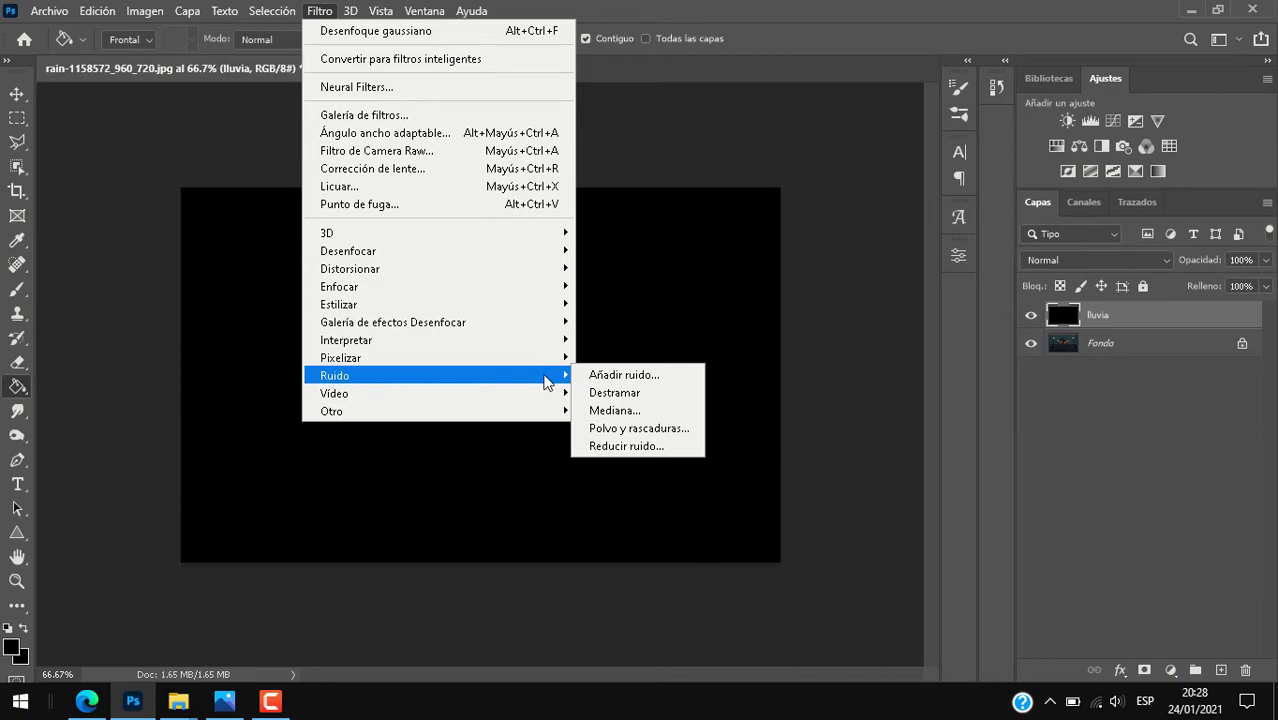
mouse_move(400, 376)
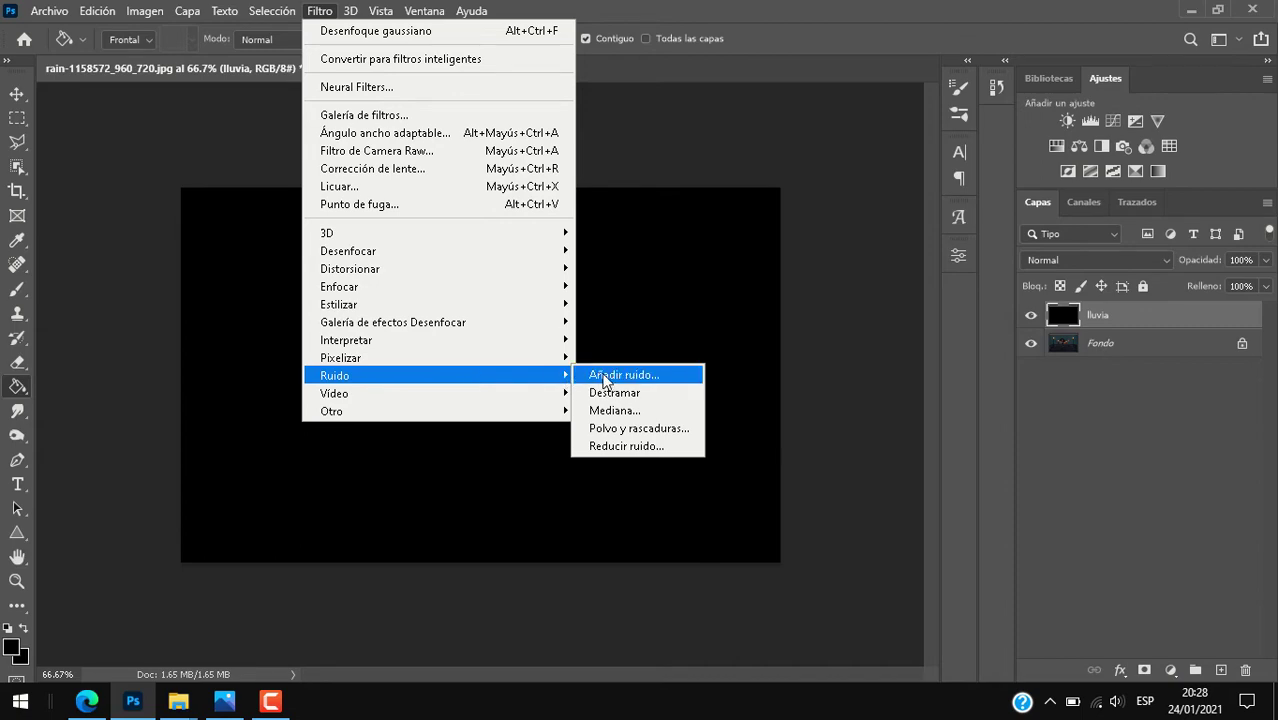
left_click(605, 378)
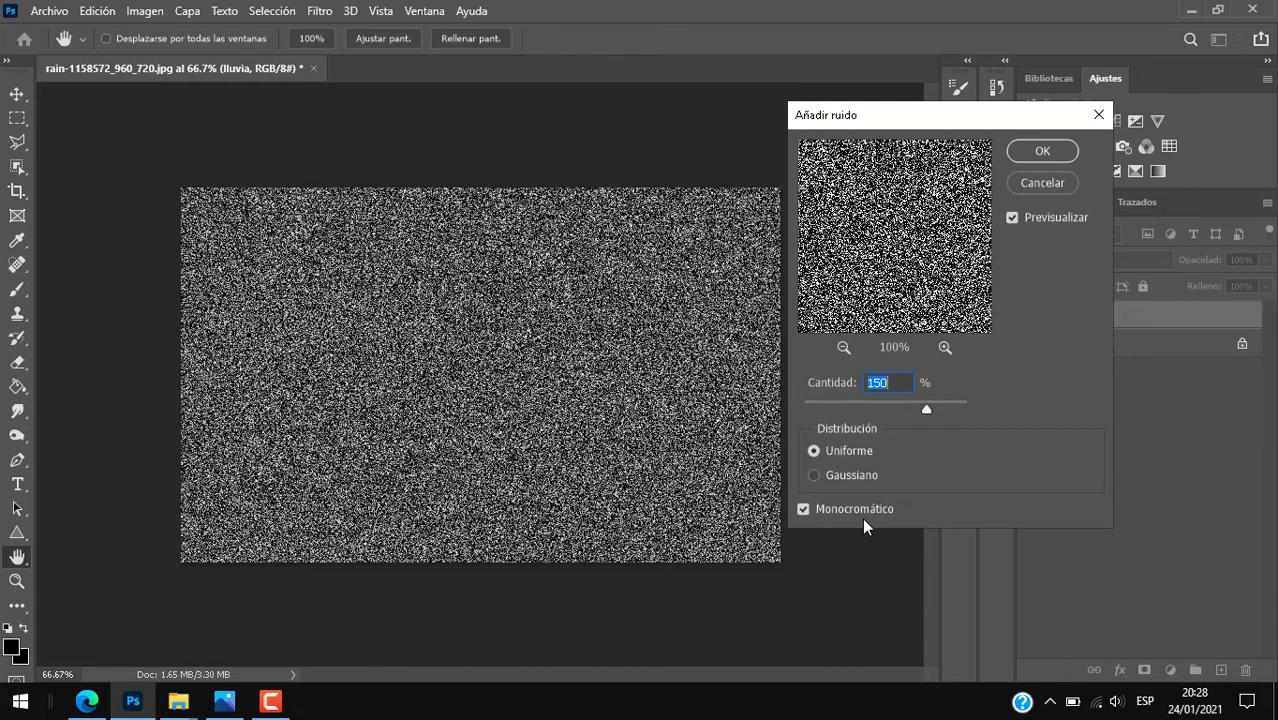
left_click(802, 509)
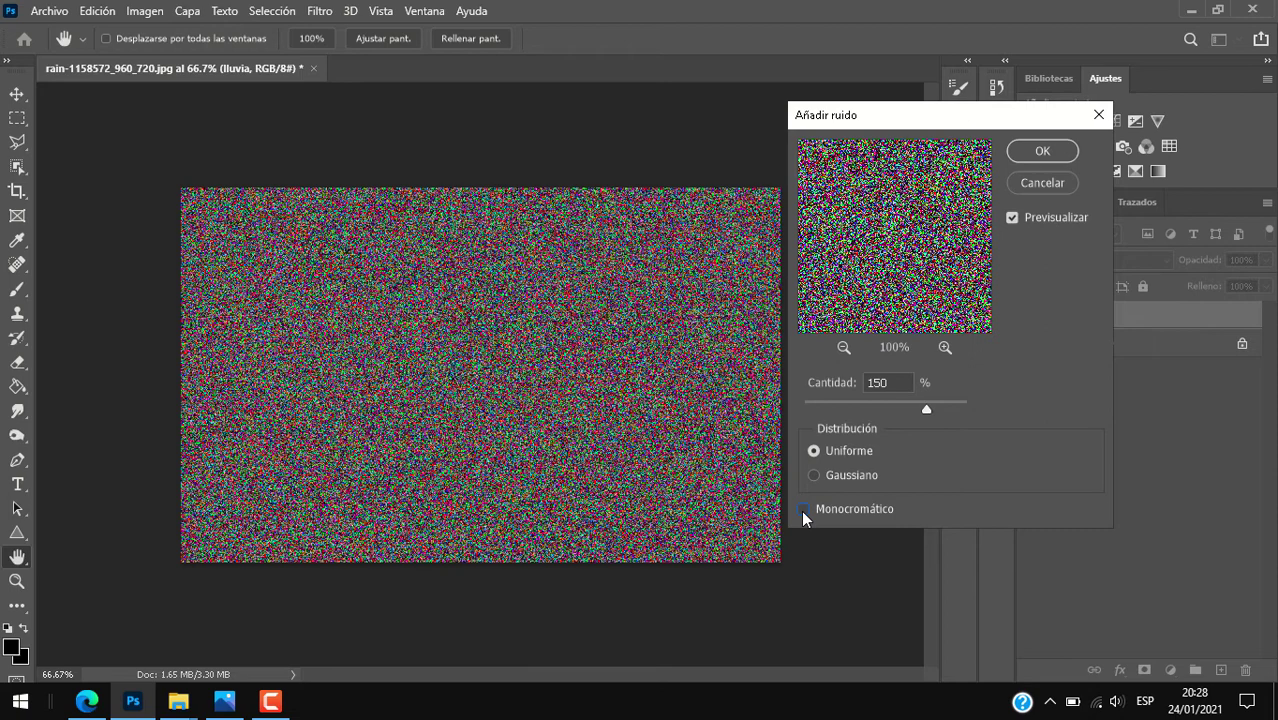
left_click(803, 509)
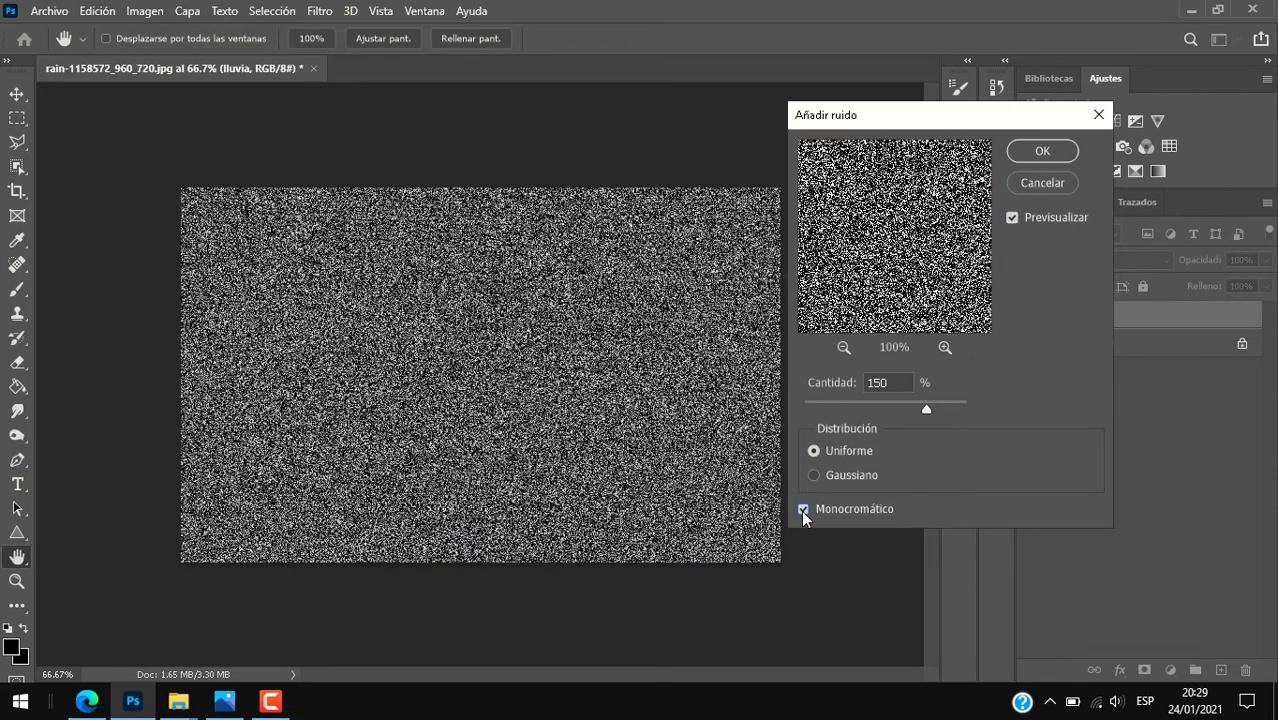
left_click(1030, 156)
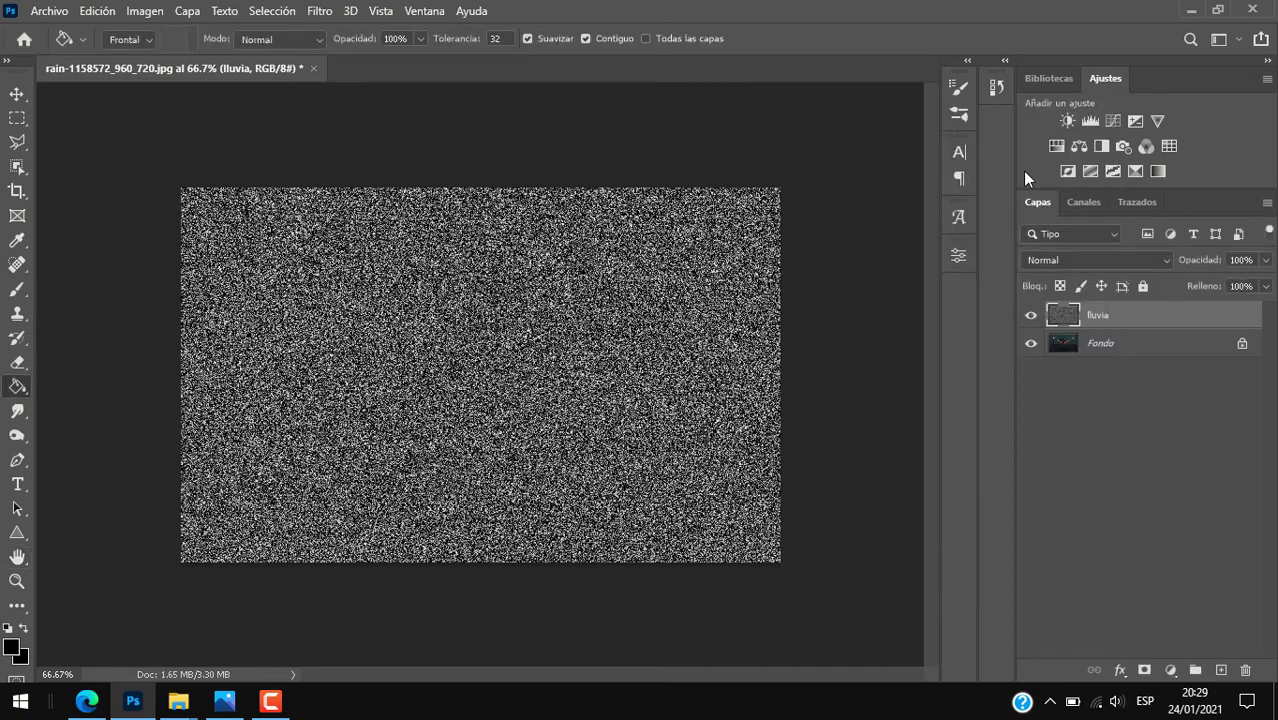
- Set the lluvia layer's blend mode to Trama
left_click(1098, 260)
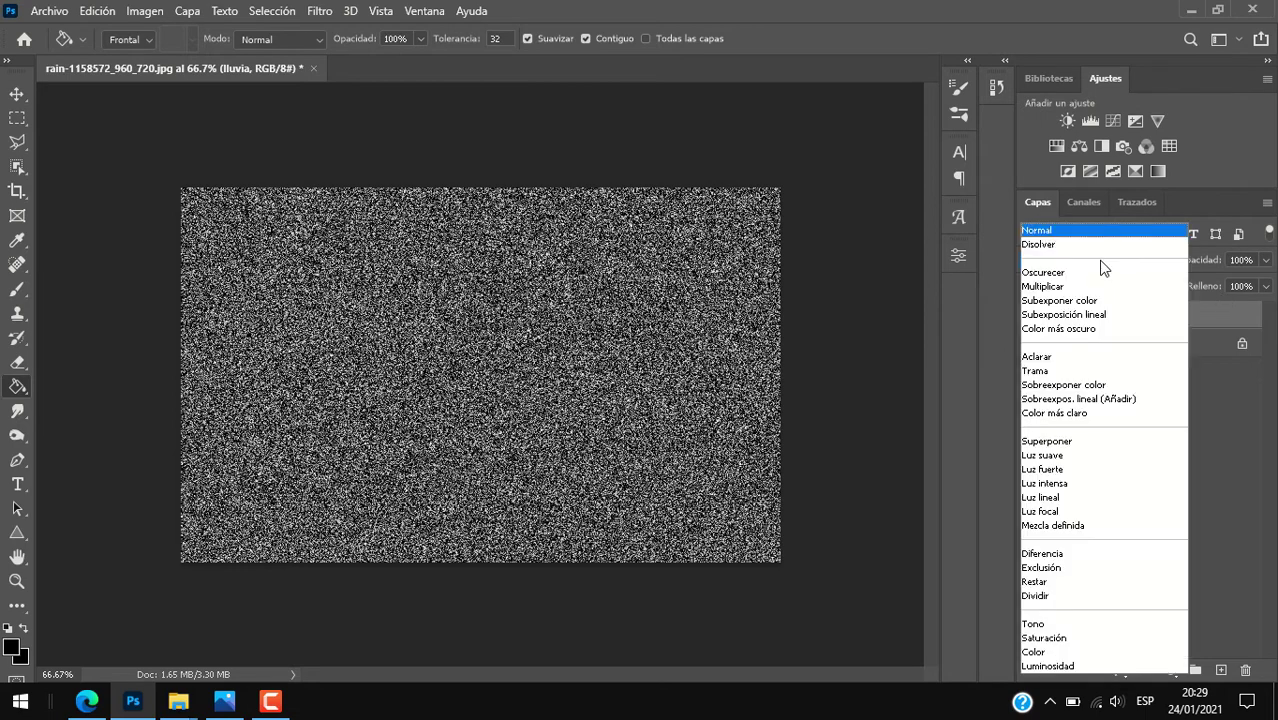
left_click(1040, 371)
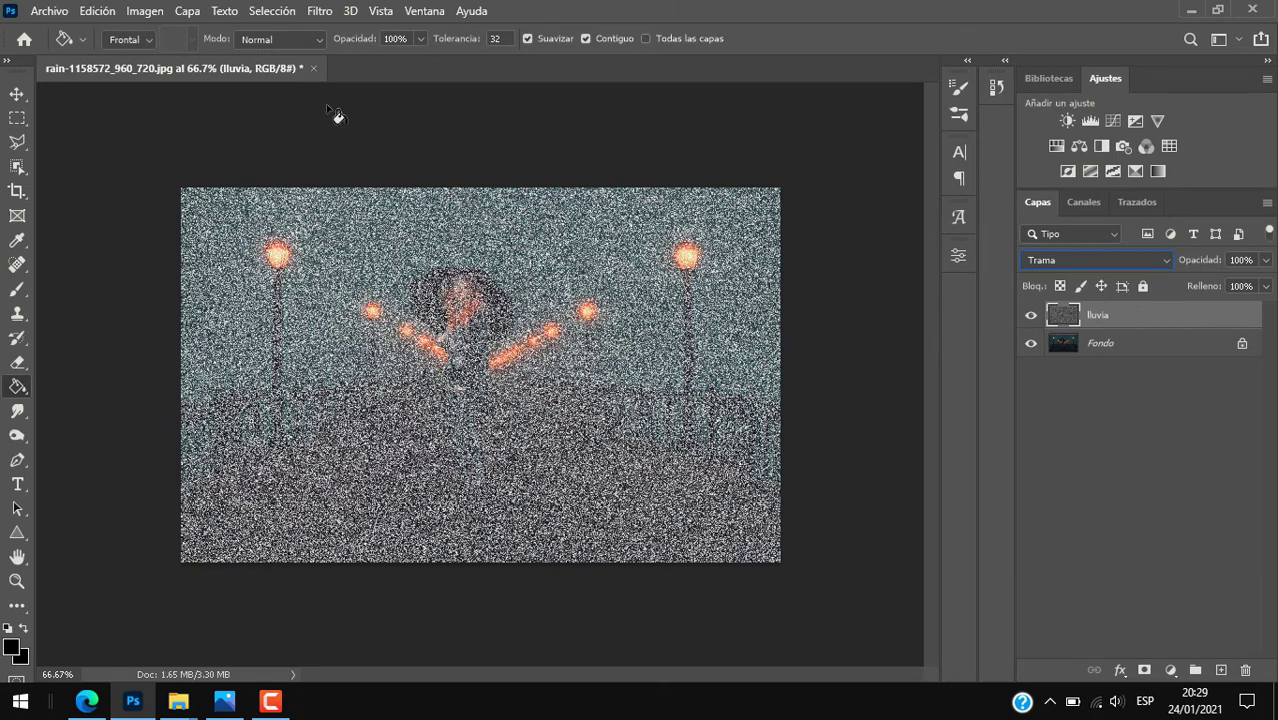
left_click(320, 11)
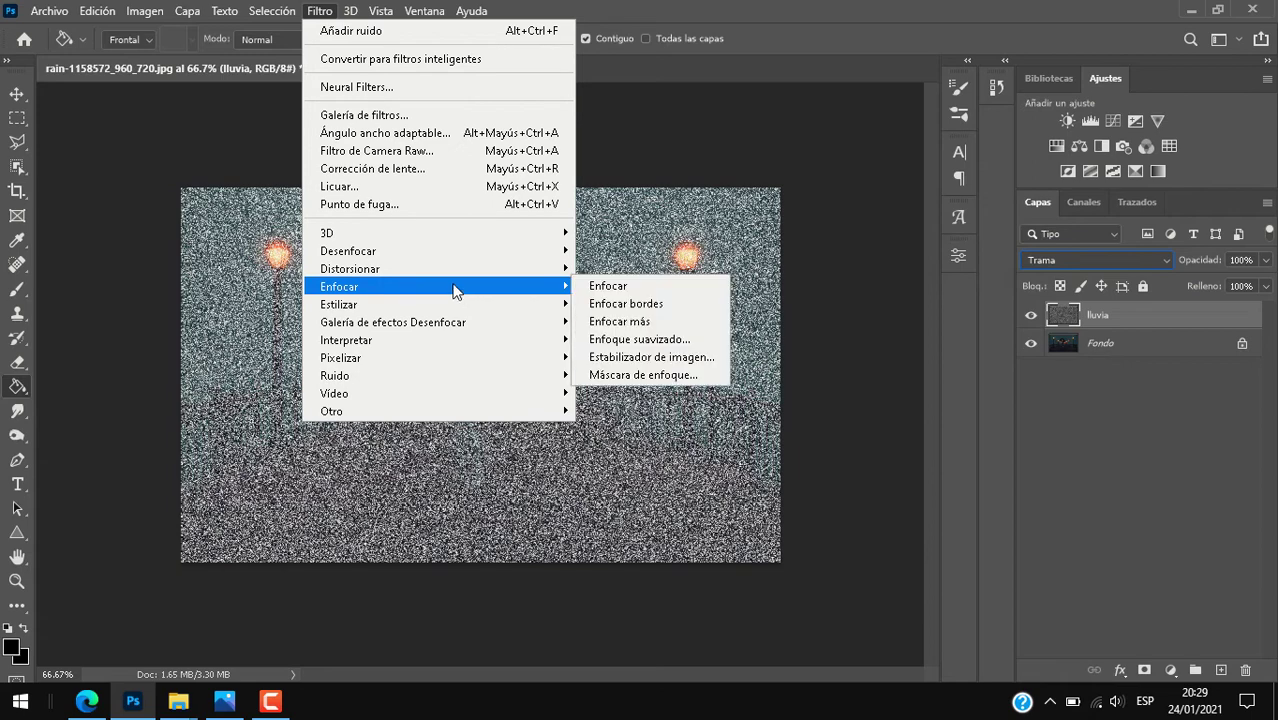
mouse_move(348, 251)
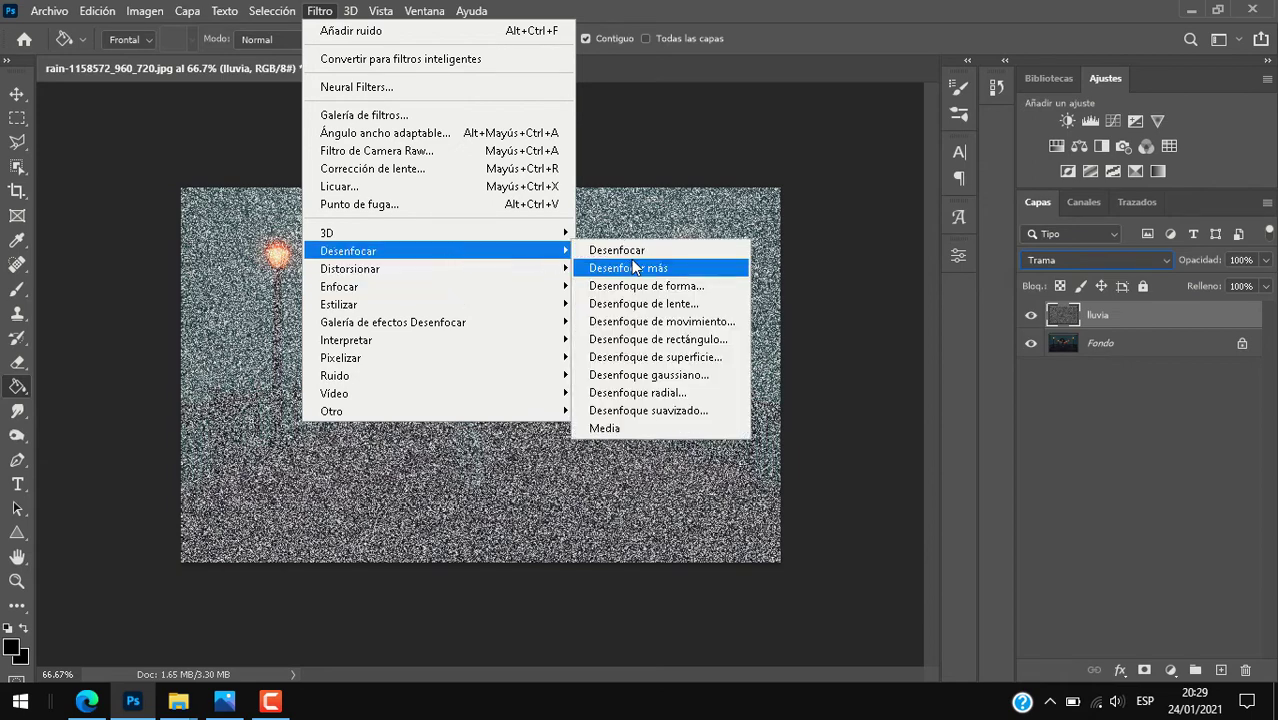
- Apply Desenfoque de movimiento to lluvia with Ángulo 60° and Distancia 50 pixels
left_click(648, 323)
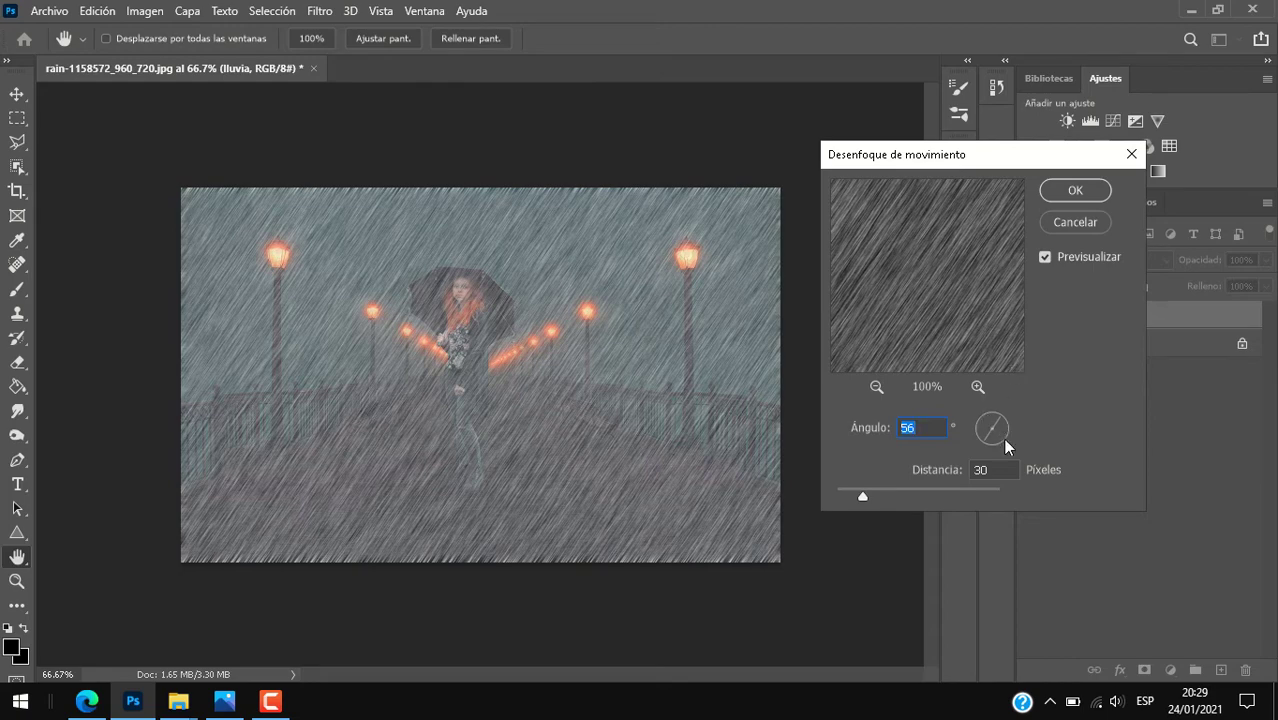
mouse_move(997, 413)
left_mouse_down()
mouse_move(975, 432)
mouse_move(985, 418)
left_mouse_up()
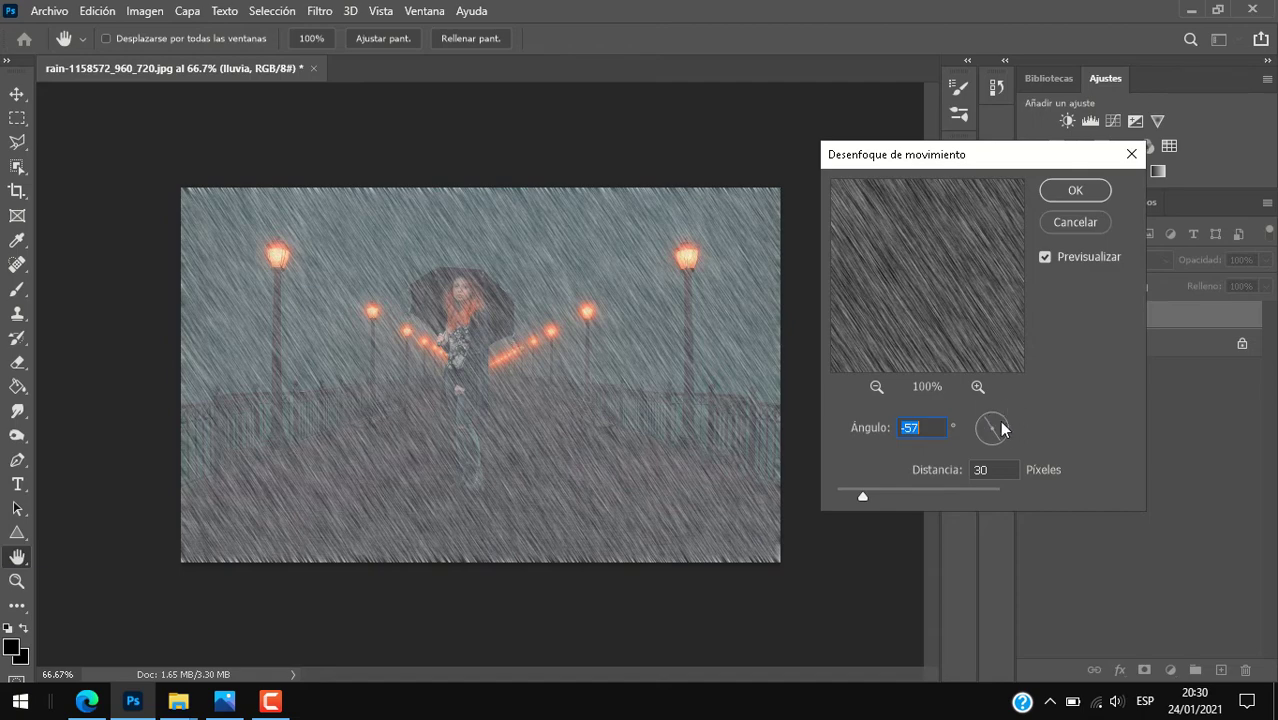
left_click_drag(1001, 422, 987, 439)
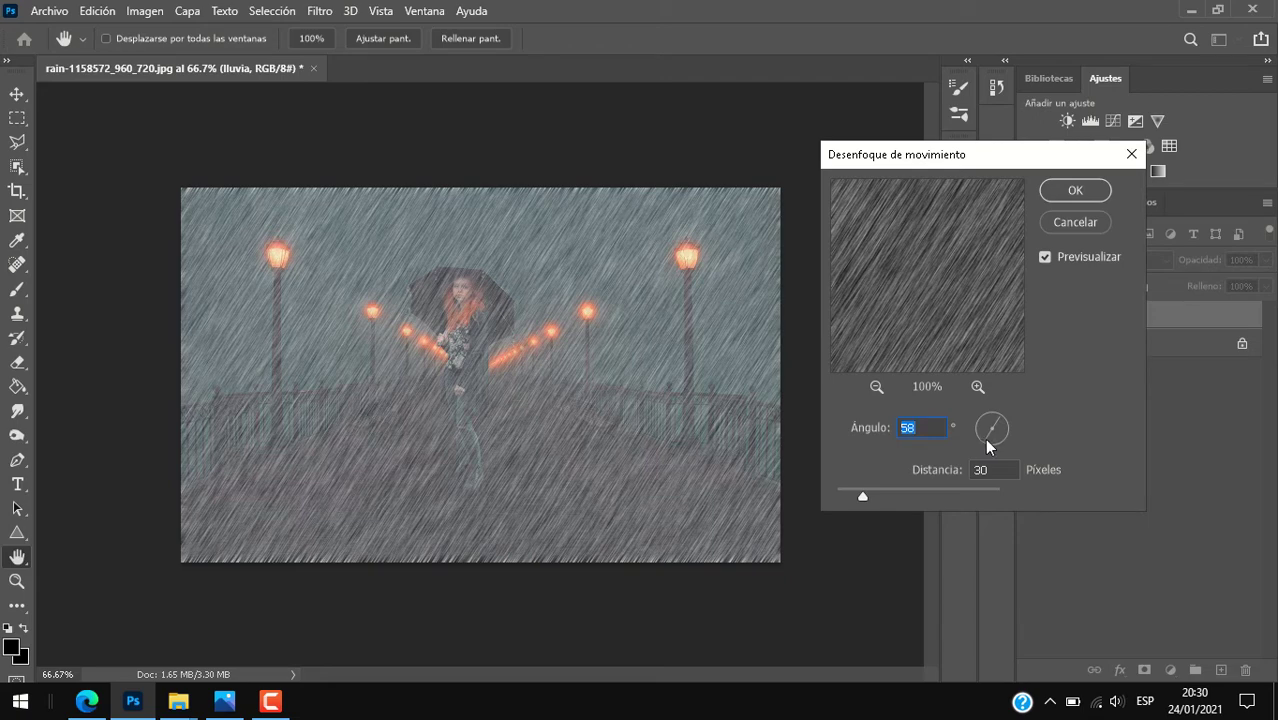
left_click(987, 444)
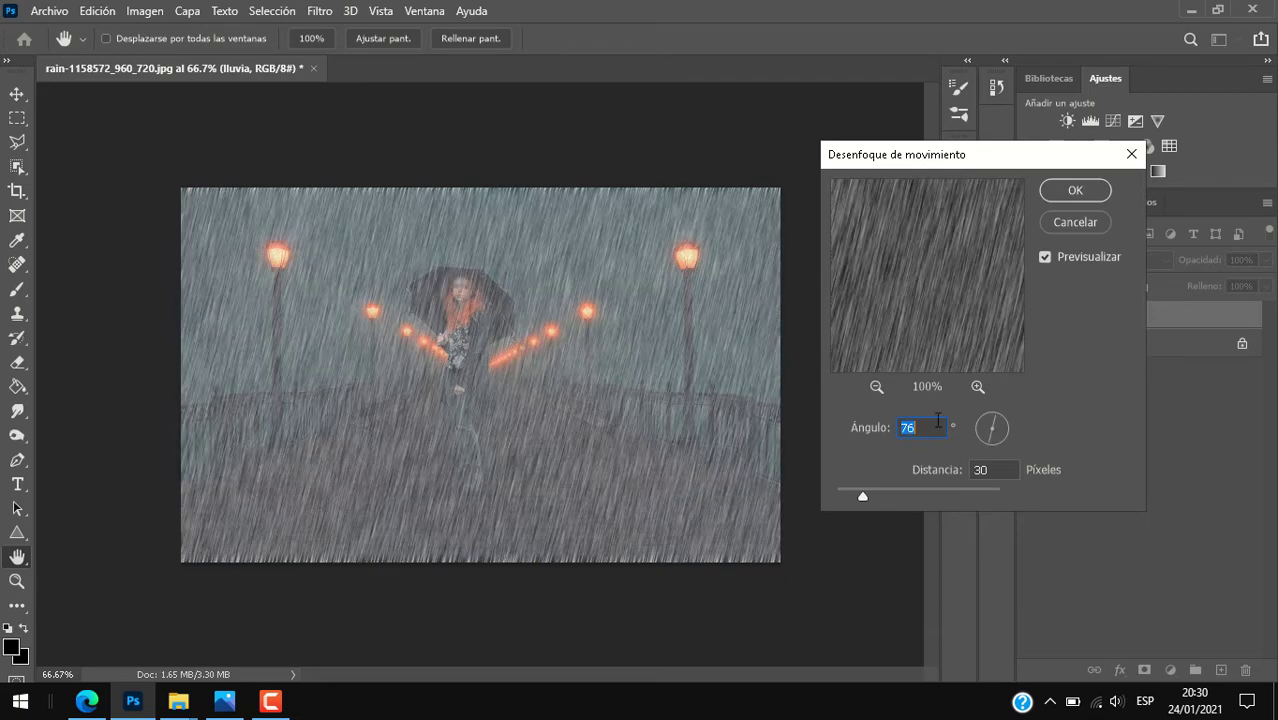
type("60")
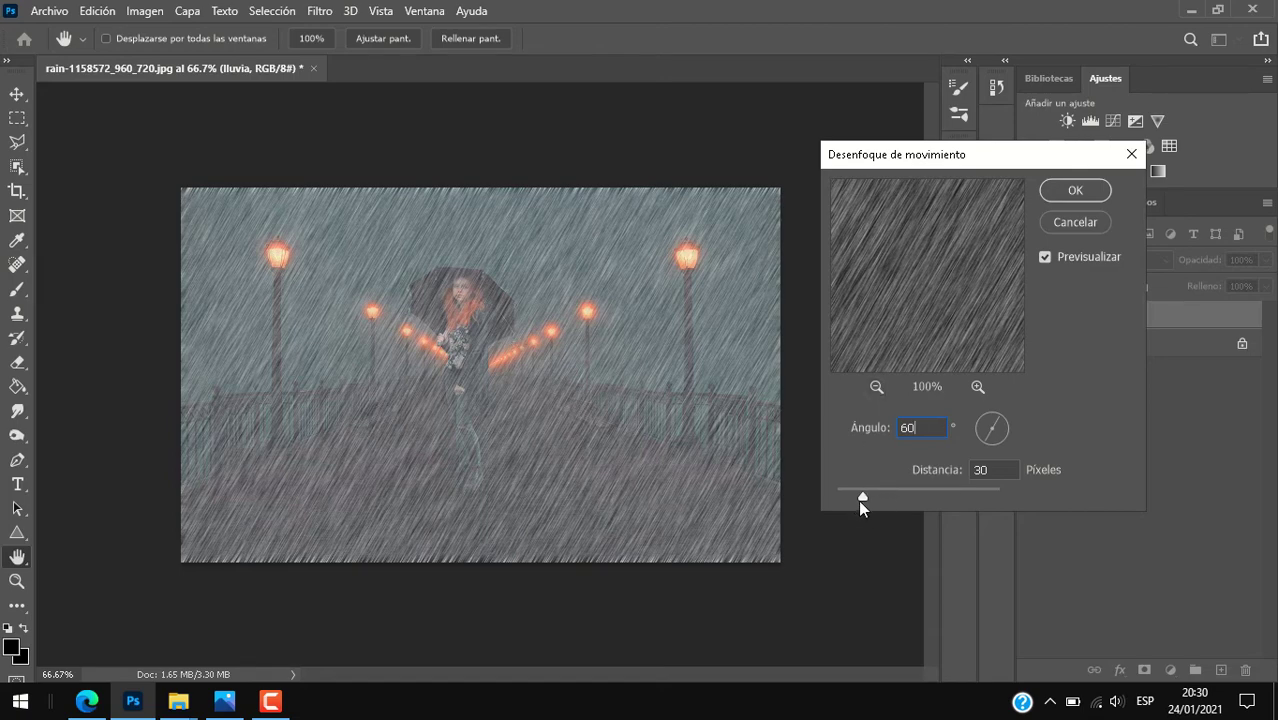
left_click(993, 469)
type("5")
type("0")
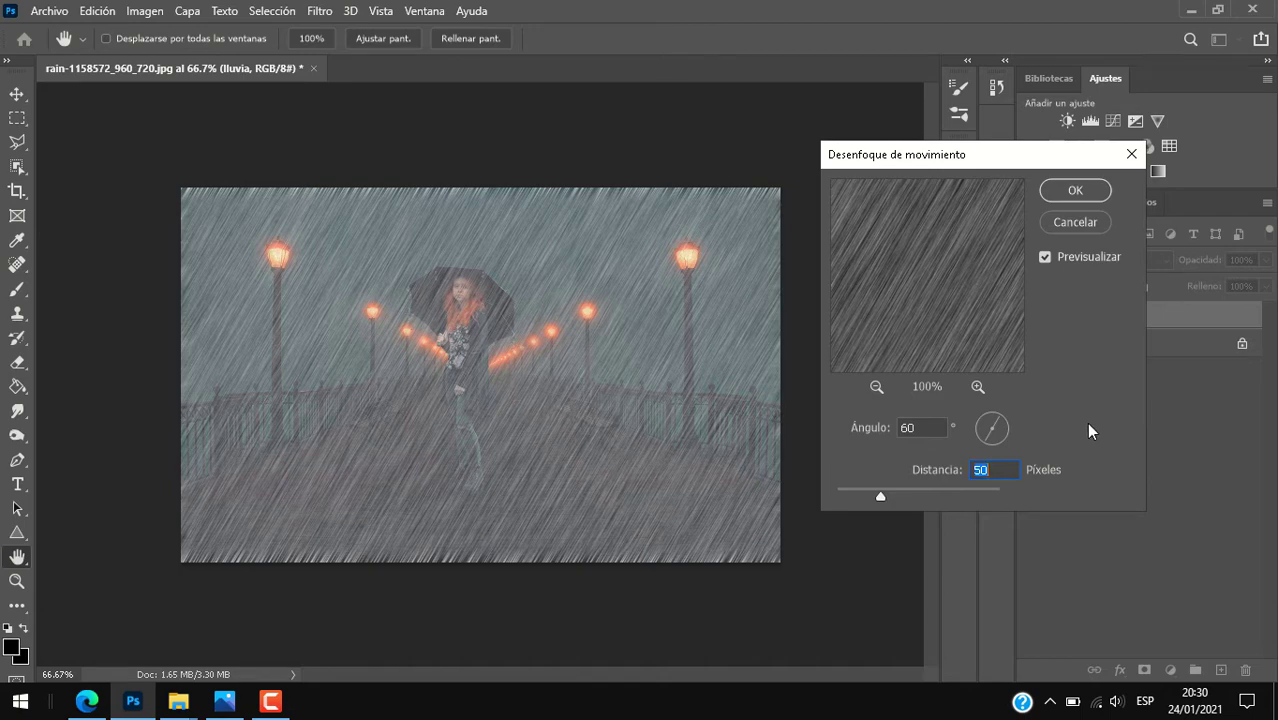
left_click(1070, 187)
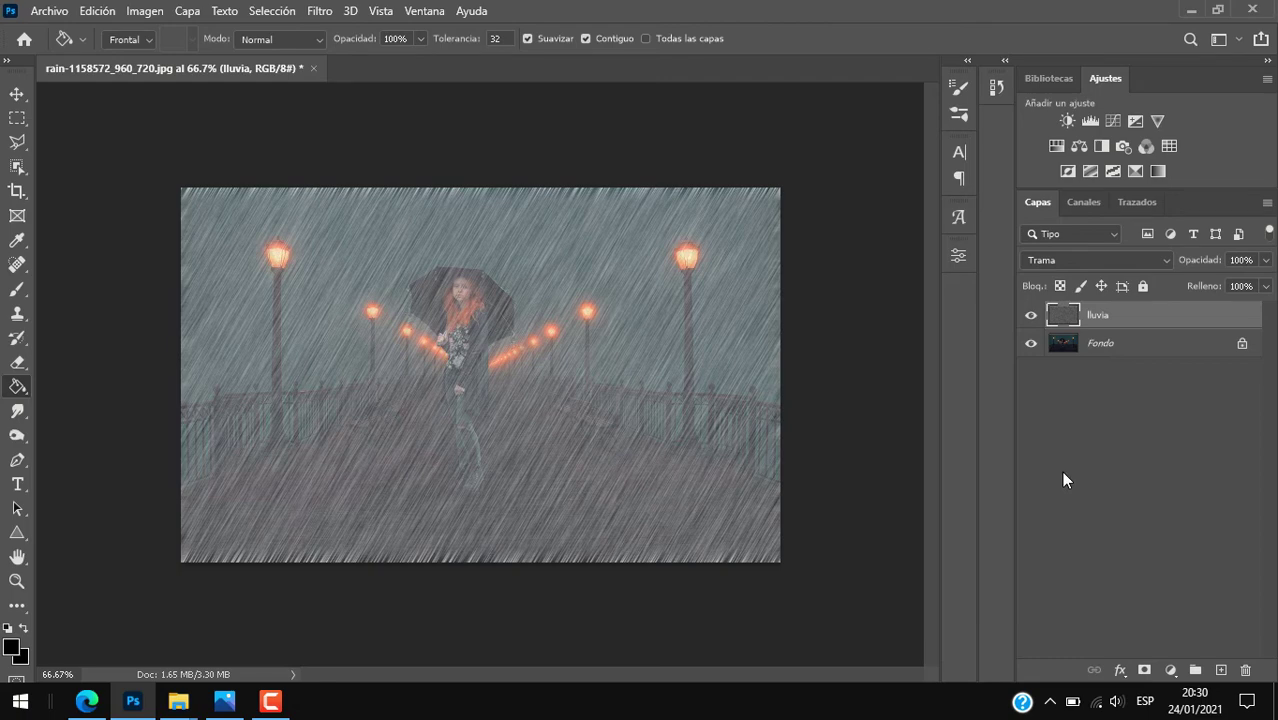
- Add a Niveles adjustment clipped to lluvia, raising its black input point to crisp the streaks
left_click(1171, 670)
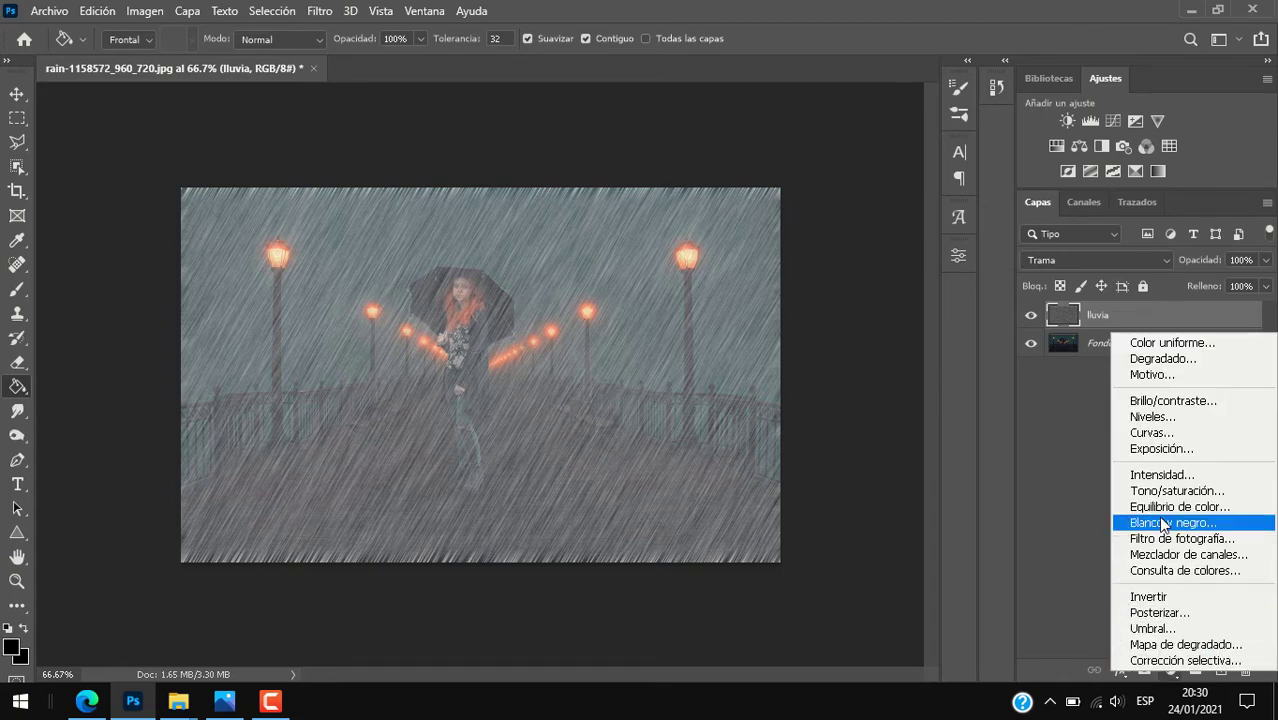
left_click(1175, 418)
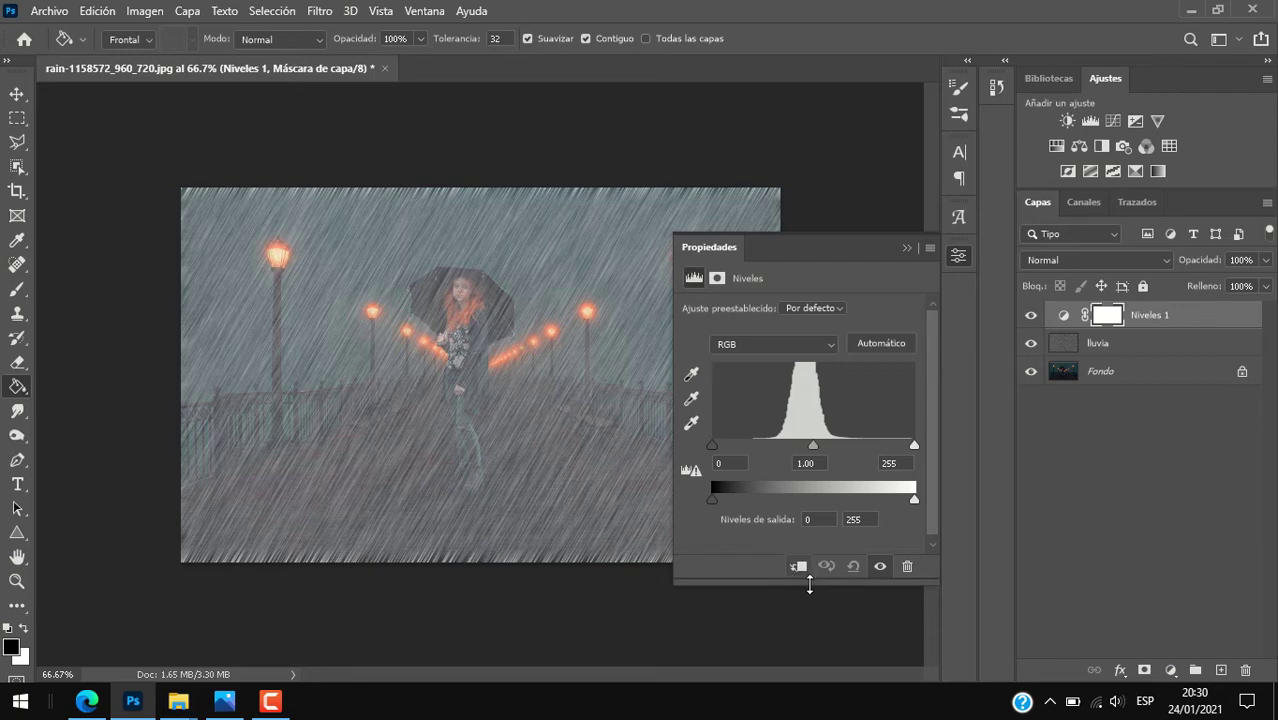
left_click(806, 572)
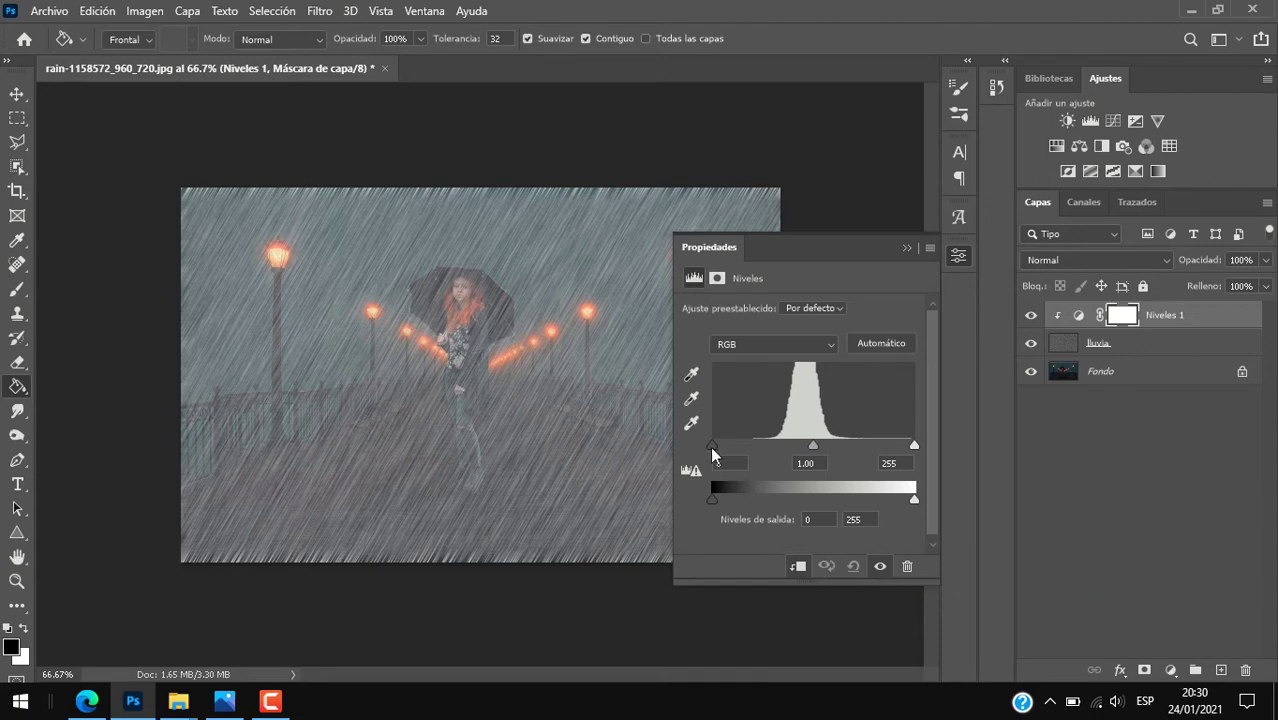
left_click_drag(712, 446, 794, 447)
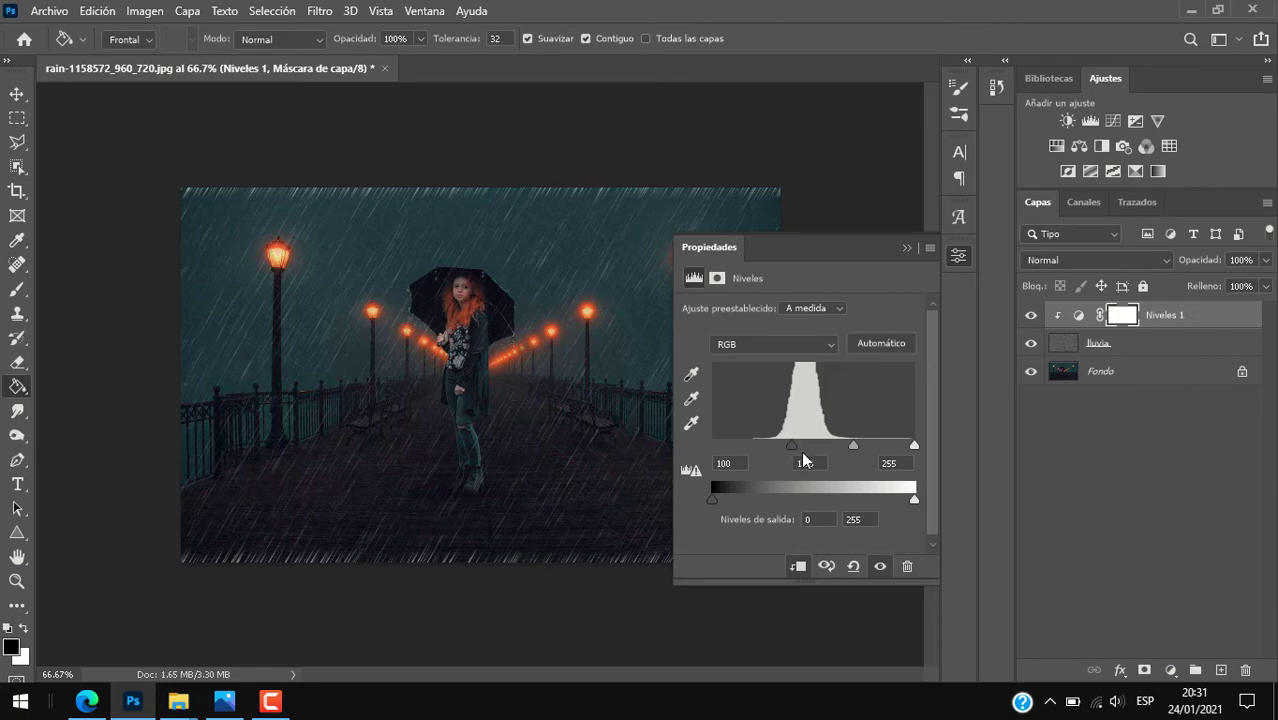
left_click_drag(792, 448, 795, 453)
left_click(907, 248)
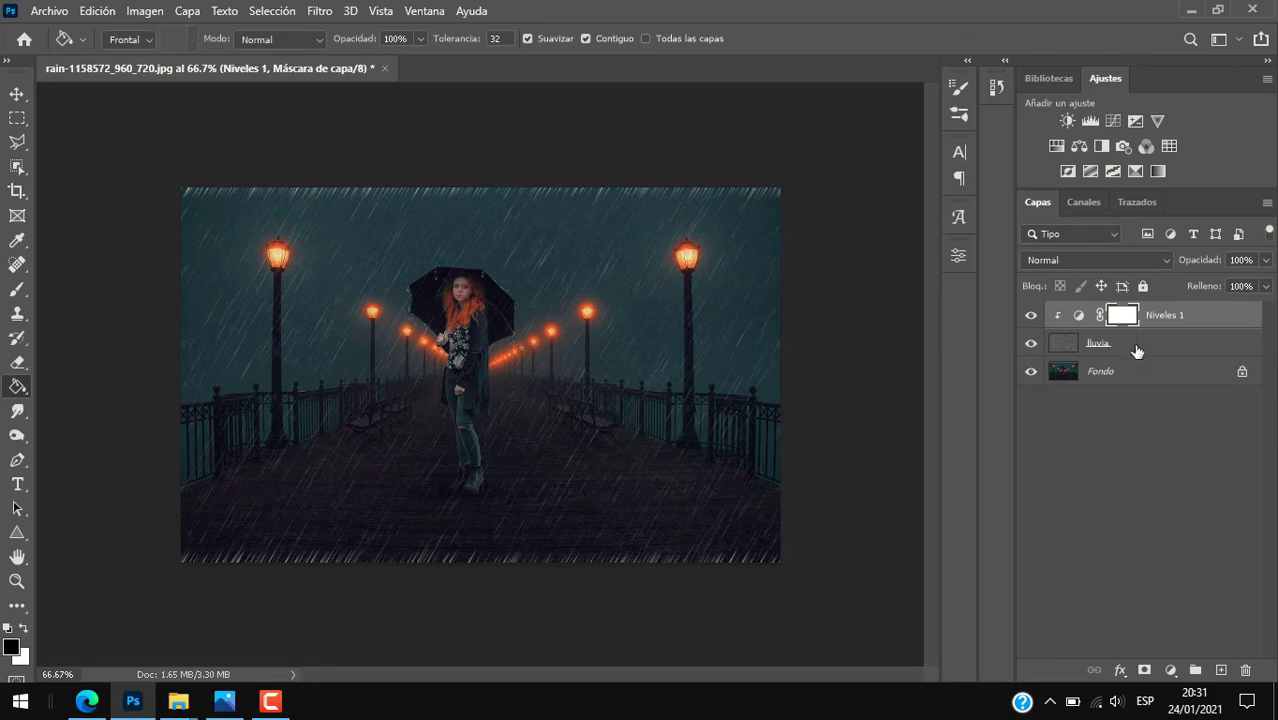
- Scale the lluvia layer to about 105% with Free Transform, past the top and bottom edges
left_click(1137, 350)
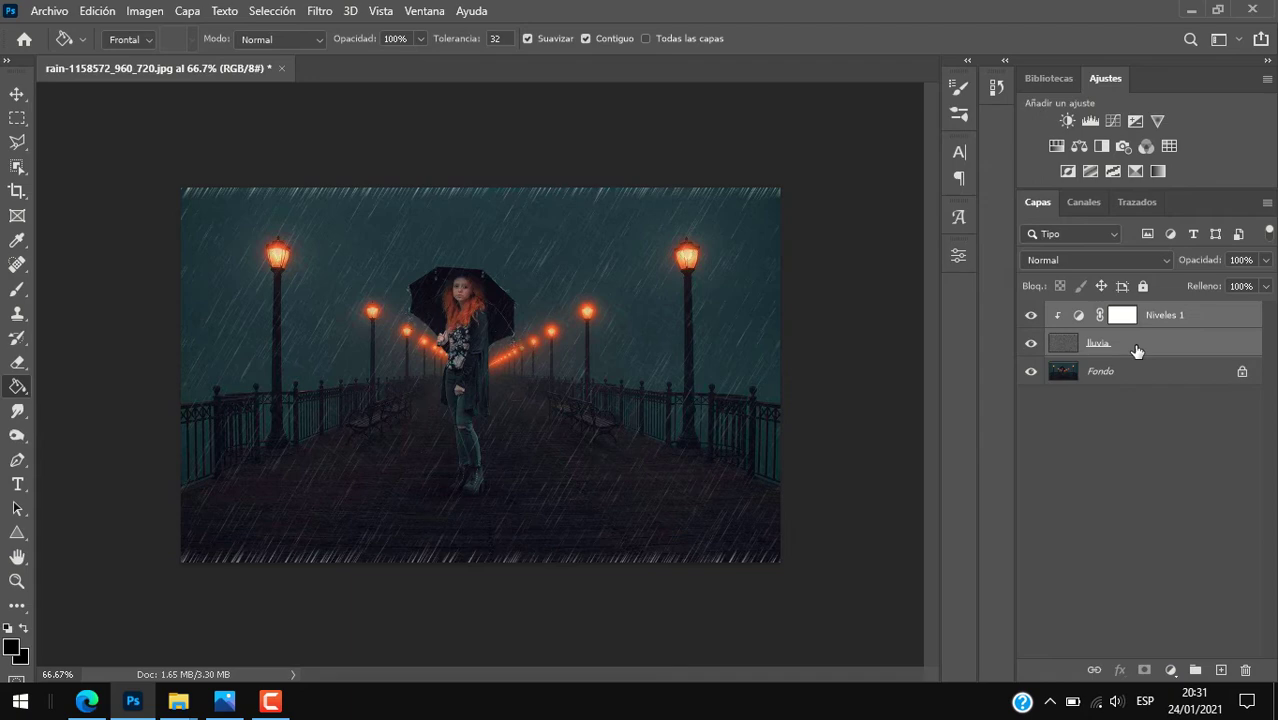
key("ctrl+t")
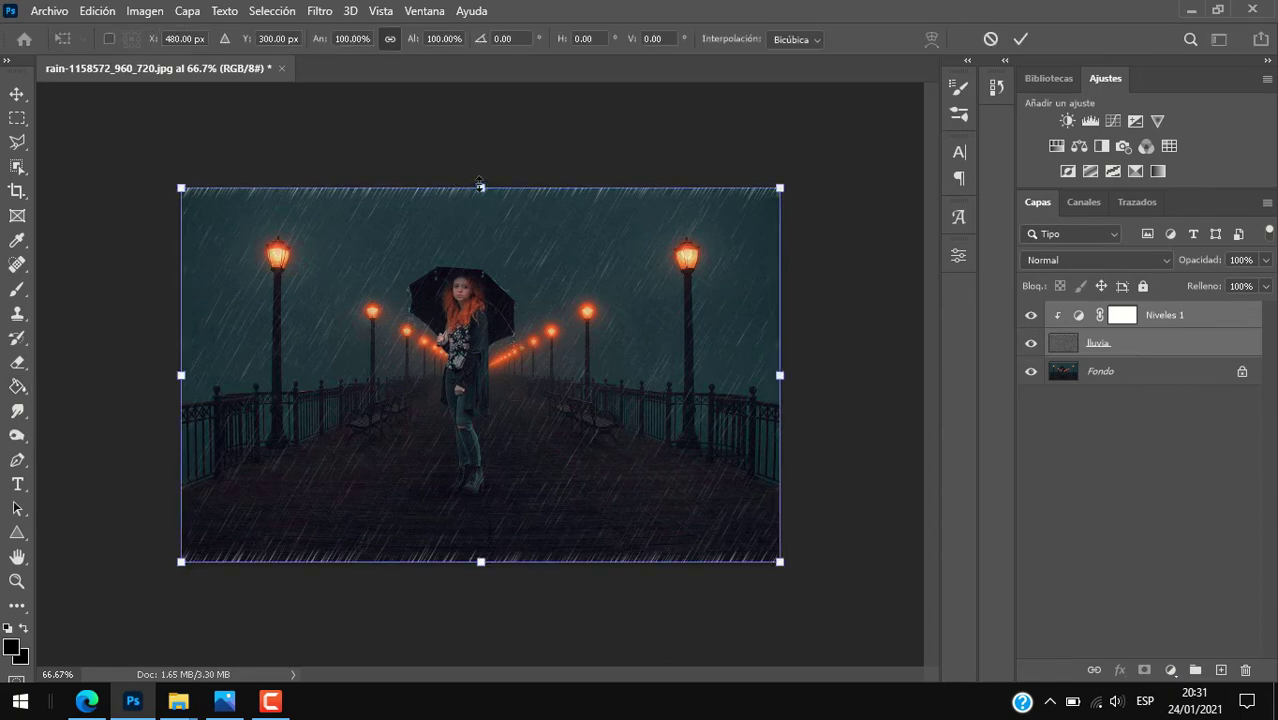
left_click_drag(481, 185, 479, 174)
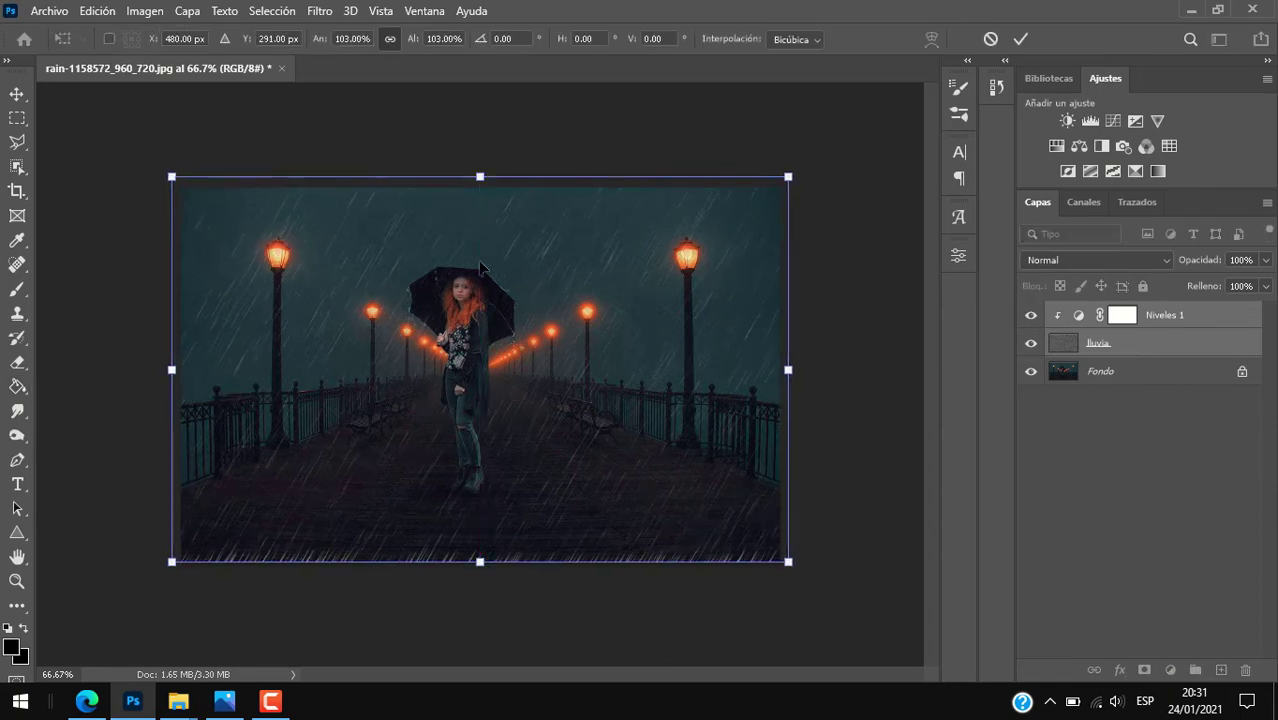
left_click_drag(480, 562, 473, 573)
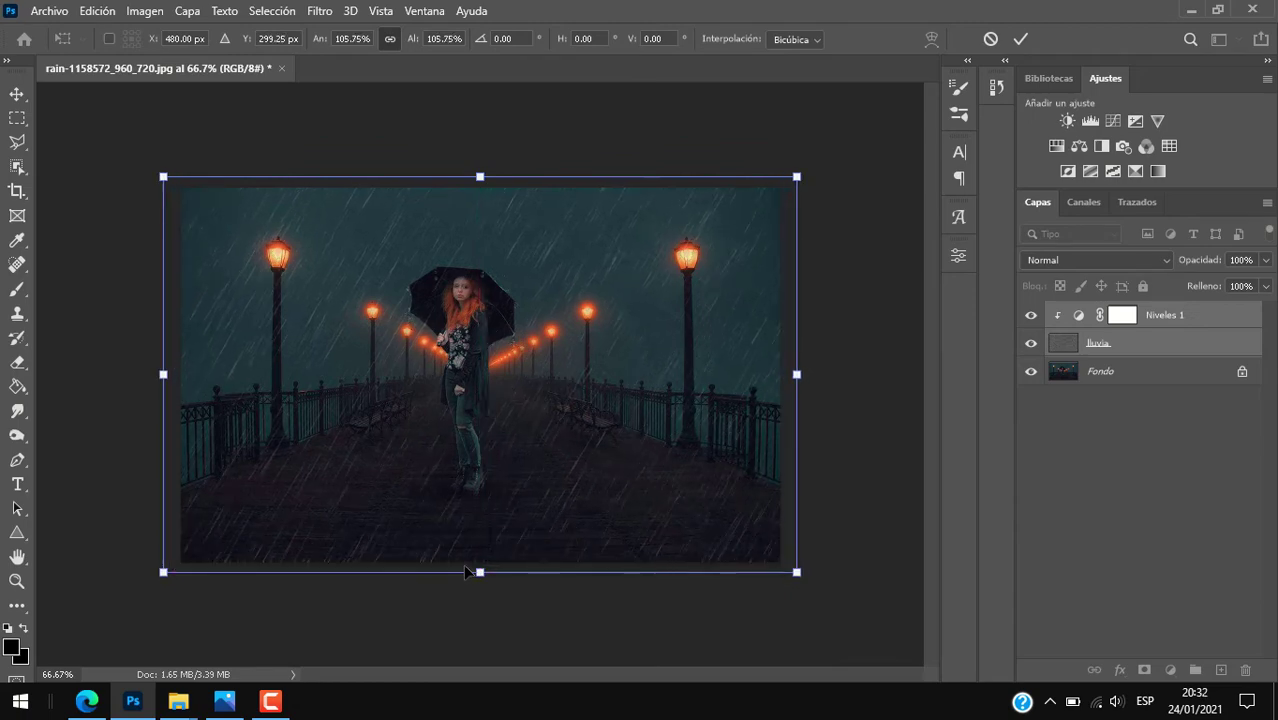
key("Return")
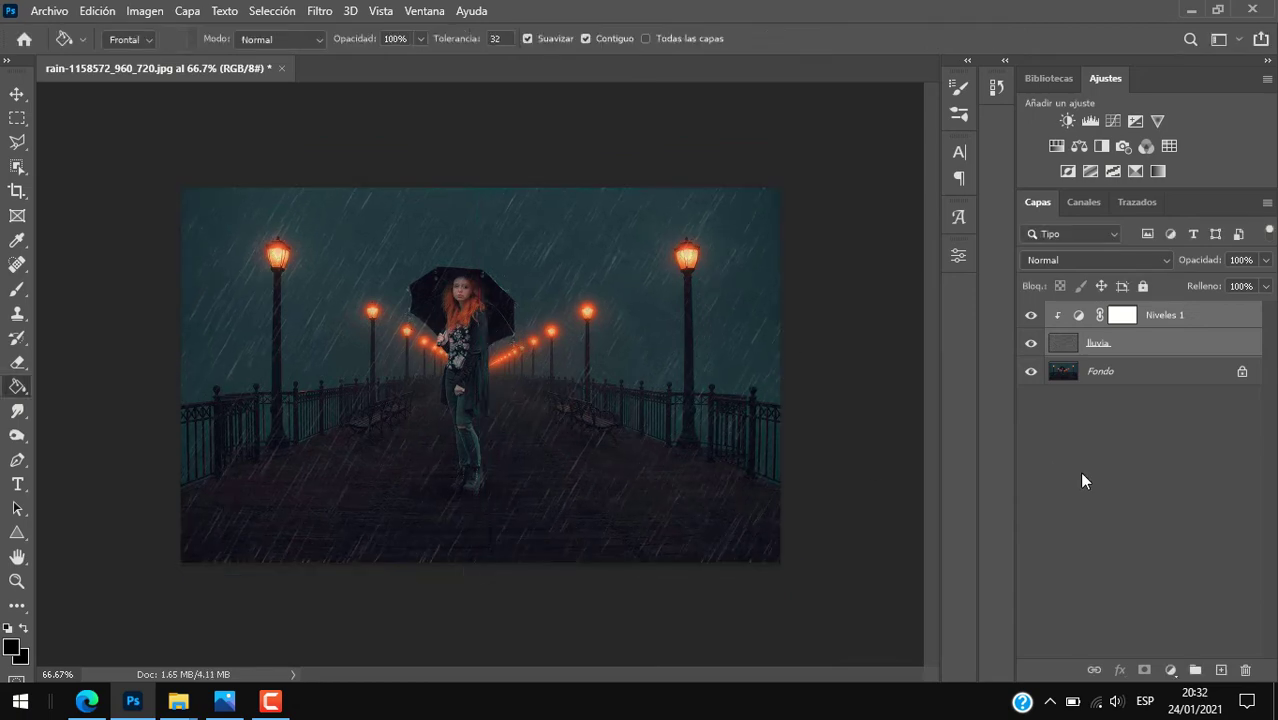
- Apply a Desenfoque gaussiano with 0.2-pixel radius to the lluvia layer
left_click(1120, 343)
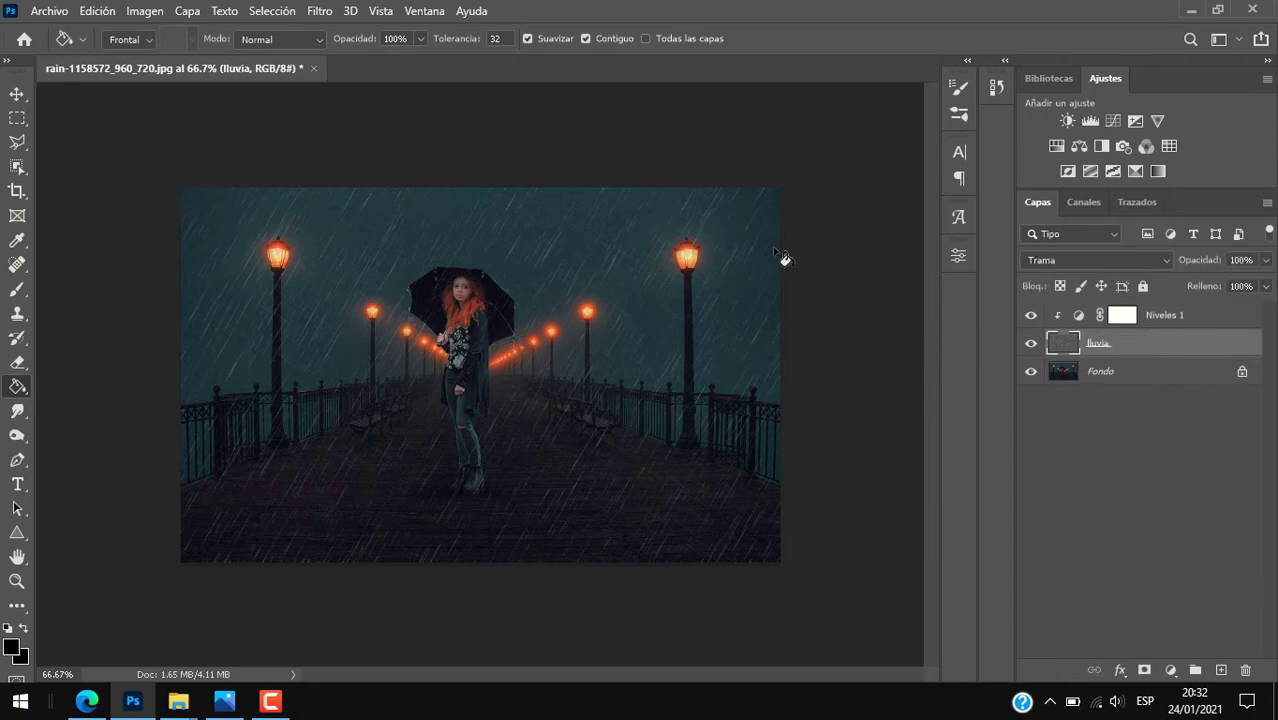
left_click(318, 11)
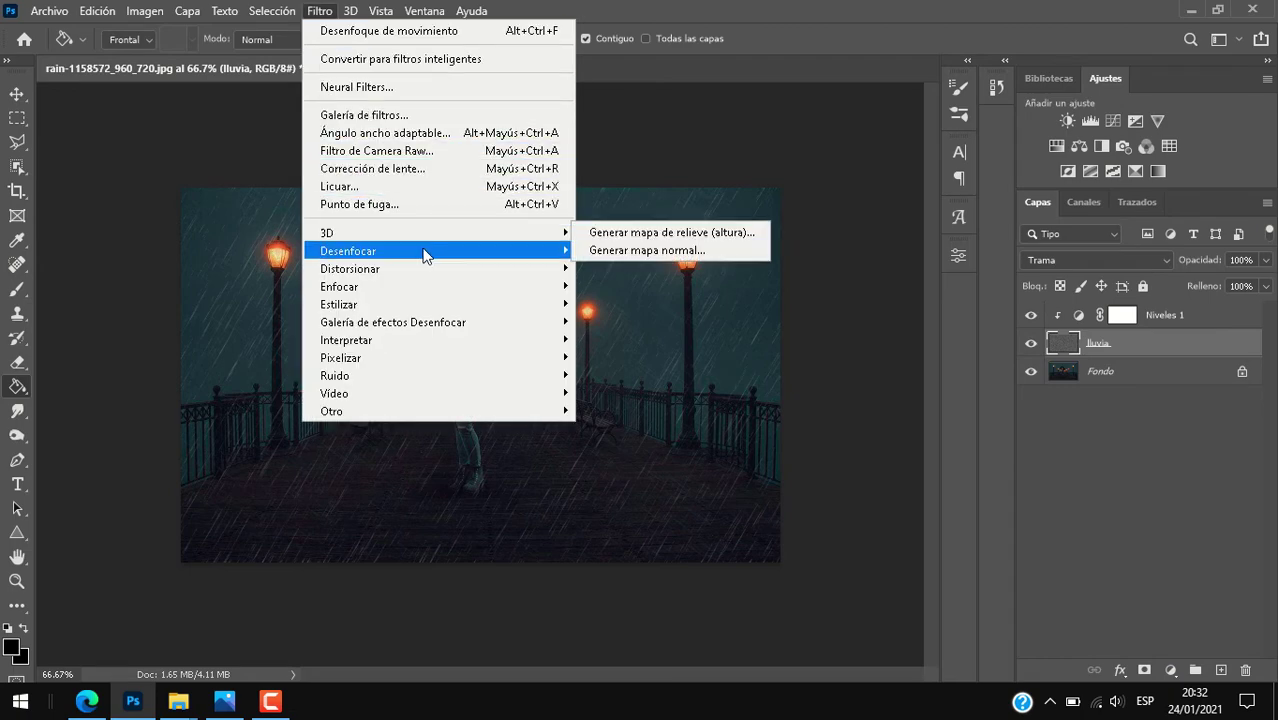
mouse_move(348, 251)
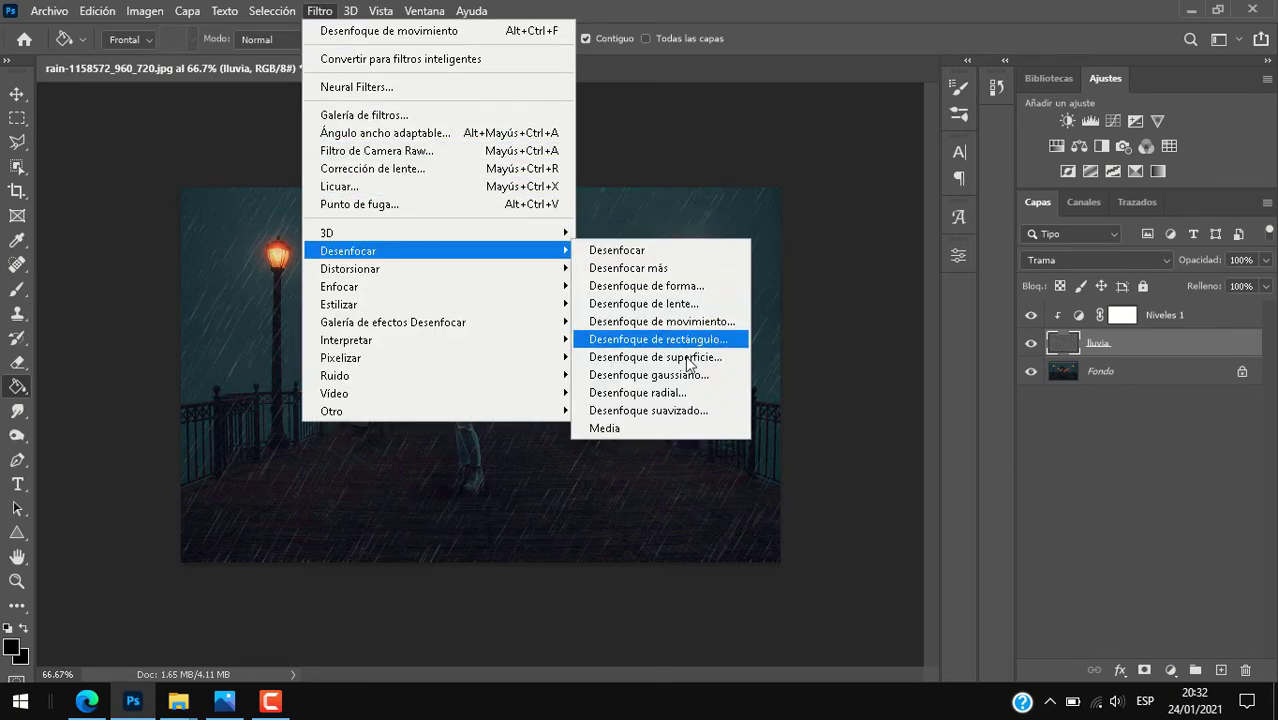
left_click(690, 377)
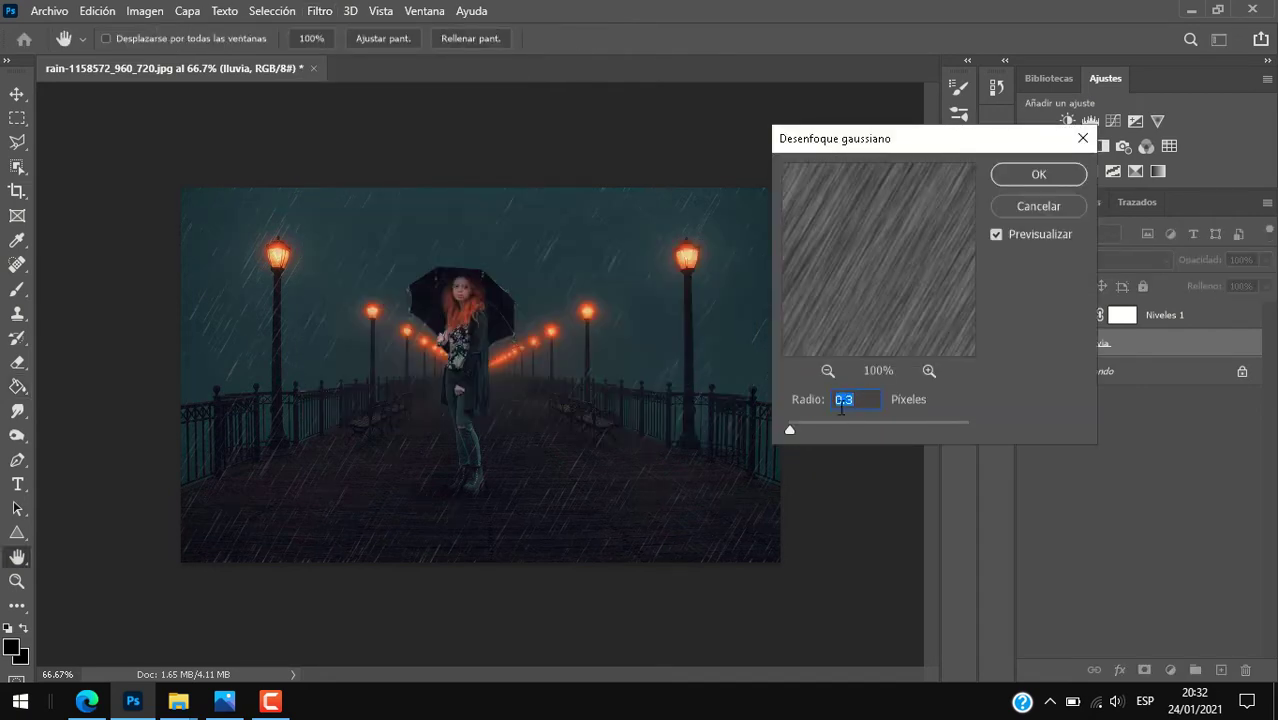
type("0.")
type("2")
left_click(1039, 175)
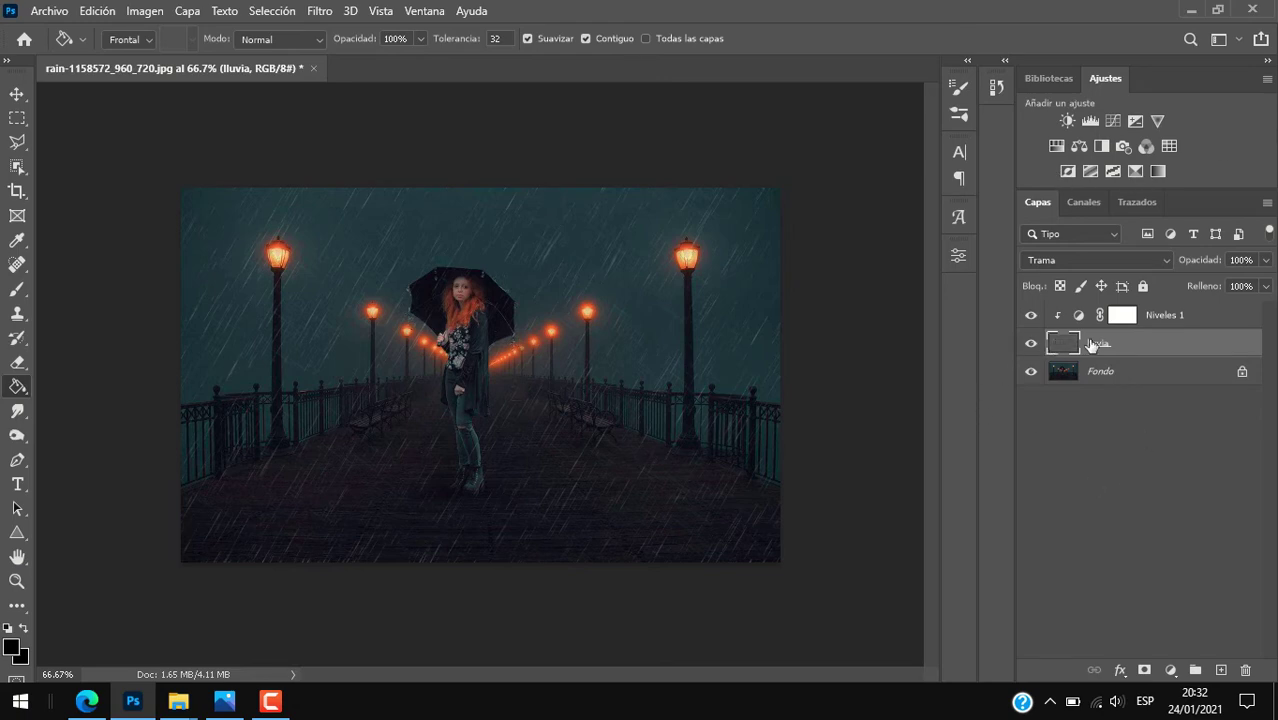
- Group Niveles 1 and lluvia into a group named lluvia 1
left_click(1168, 318)
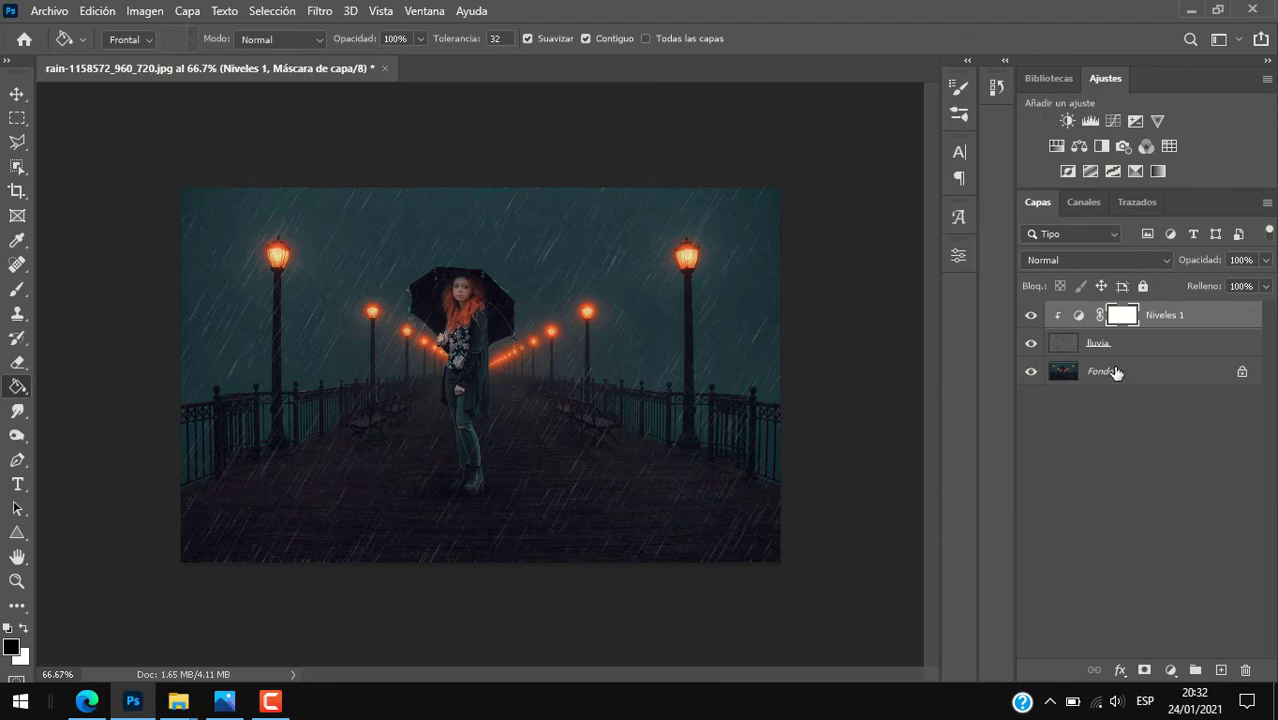
left_click(1161, 348, "shift")
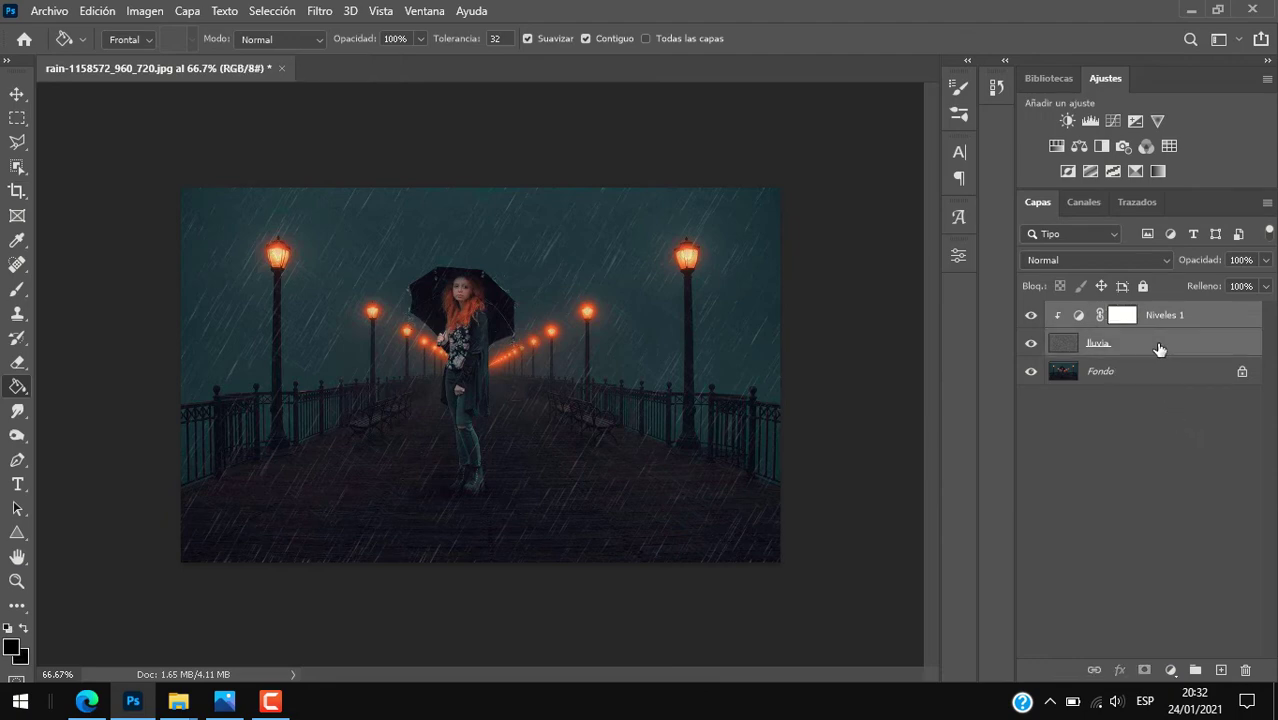
key("ctrl+g")
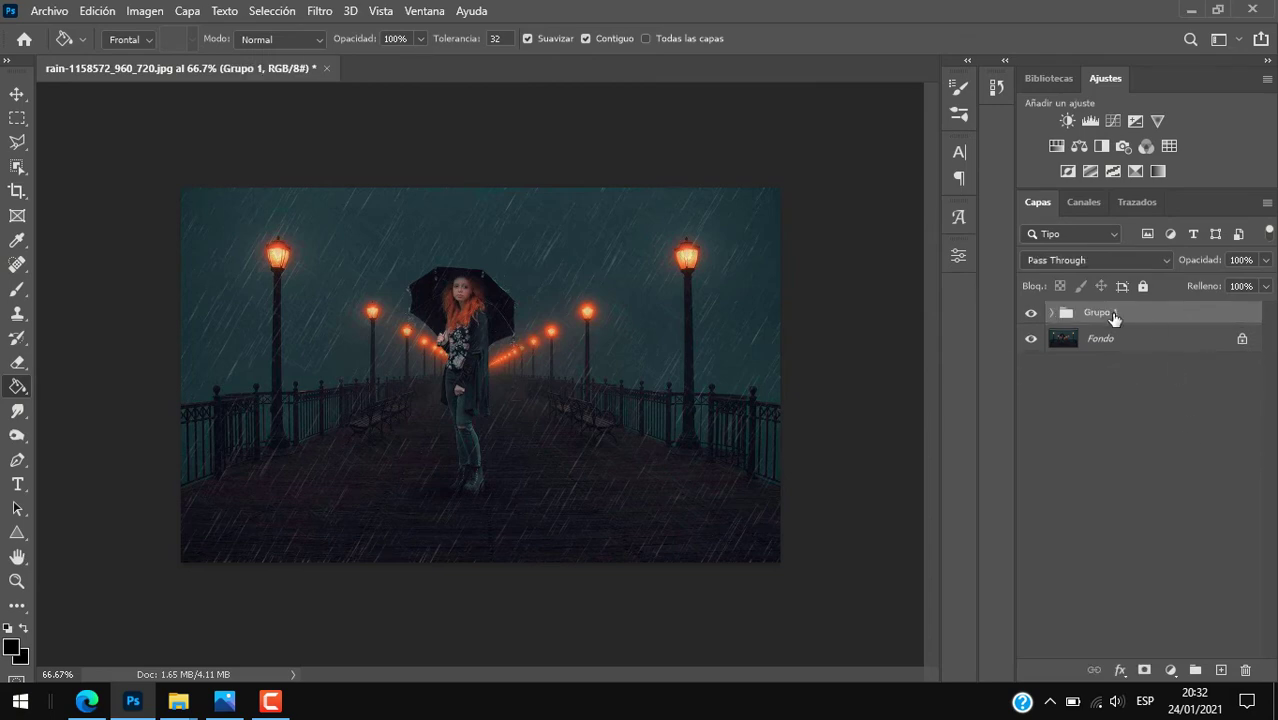
double_click(1110, 313)
type("llu")
type("via 1")
key("Return")
- Duplicate the lluvia 1 group and name the copy lluvia 2
key("ctrl+j")
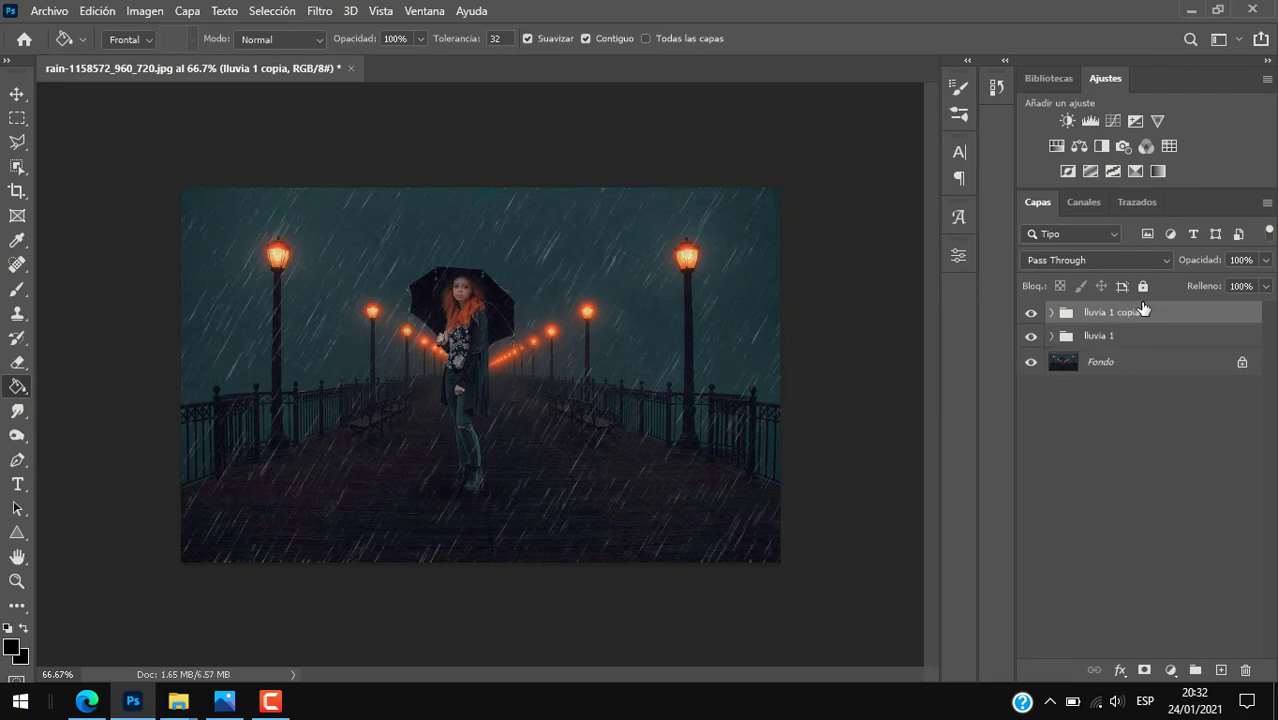
double_click(1129, 315)
type("llu")
type("via 2")
key("Return")
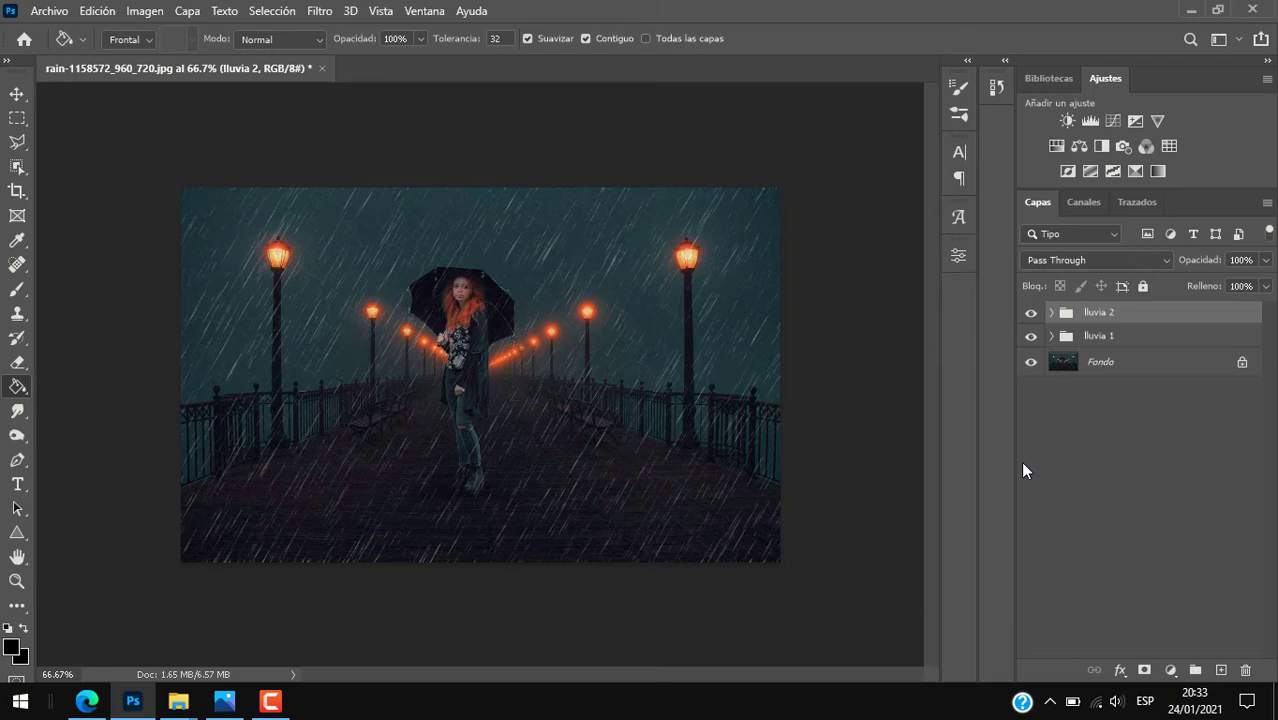
- Scale the lluvia 2 rain group to about 123.42% with Free Transform
key("ctrl+t")
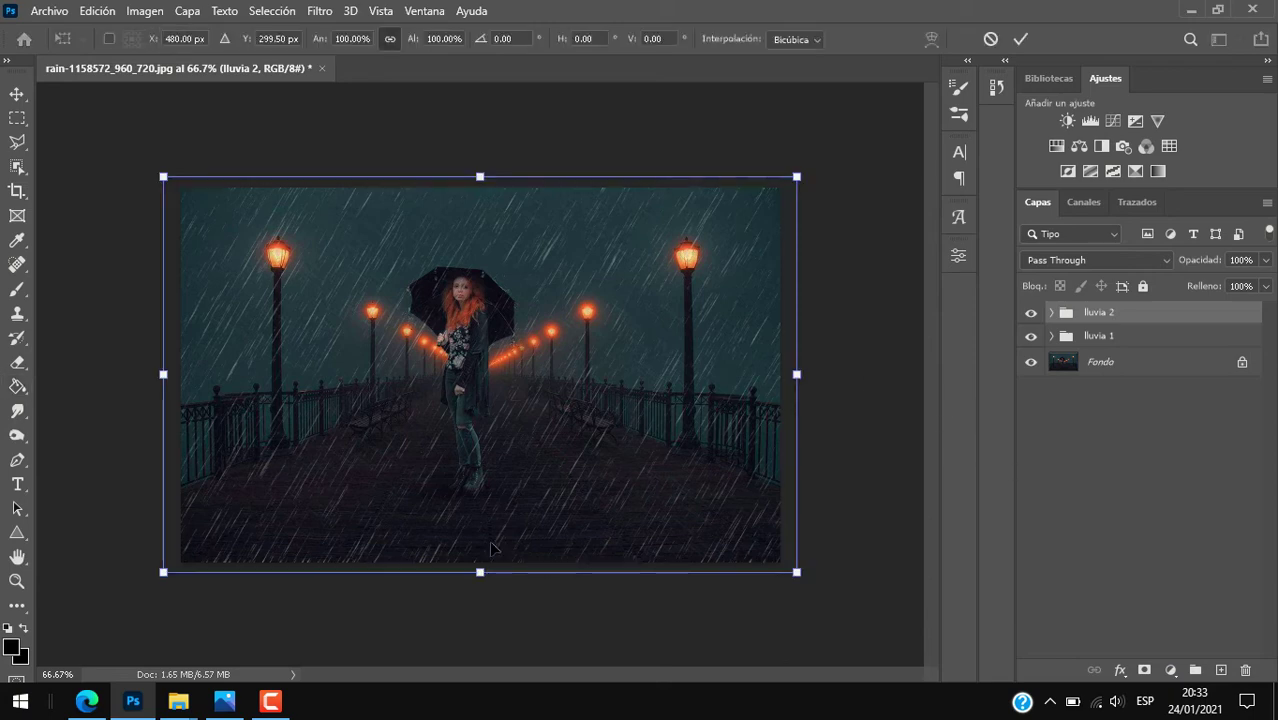
left_click_drag(797, 374, 834, 376)
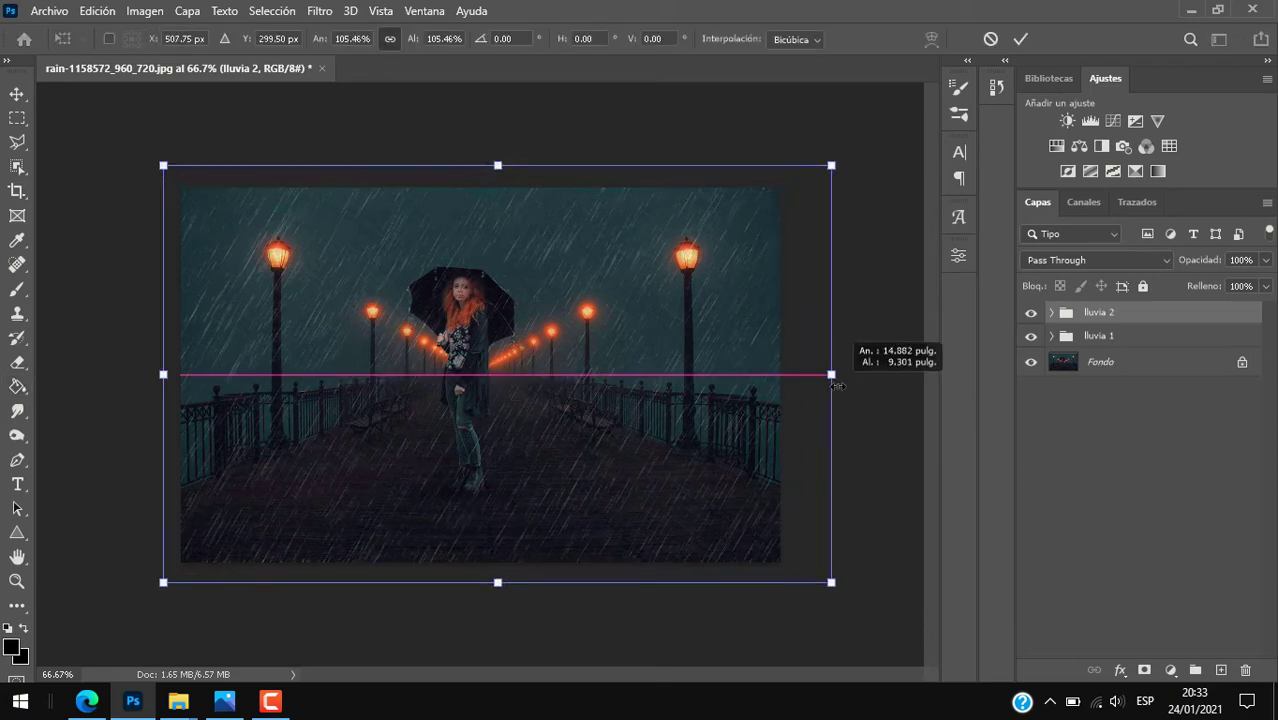
left_click_drag(163, 374, 121, 375)
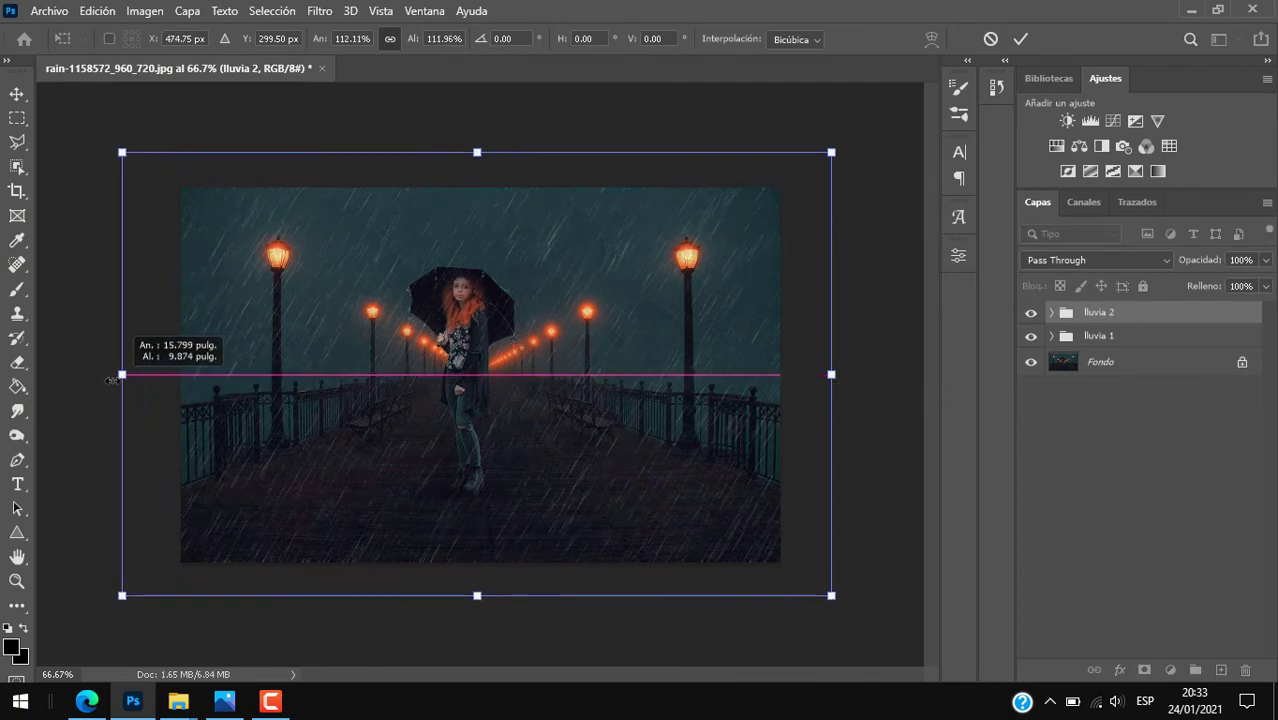
left_click_drag(476, 596, 466, 639)
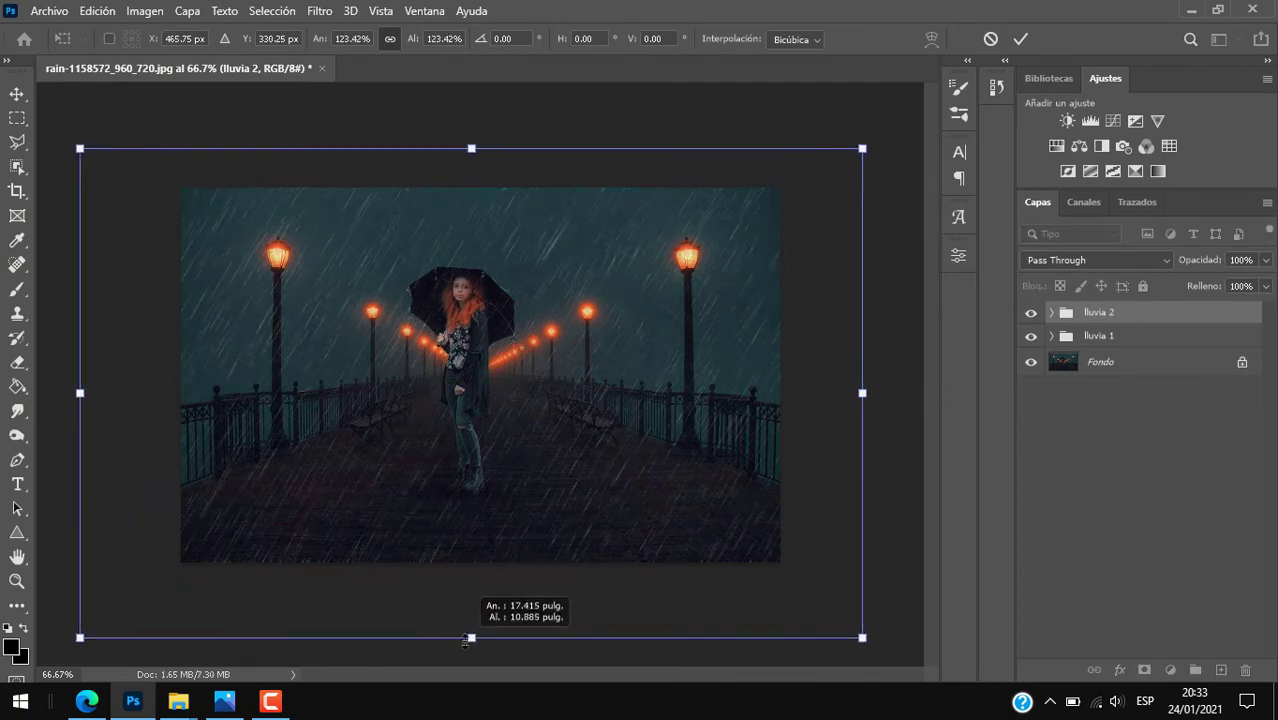
key("Return")
key("g")
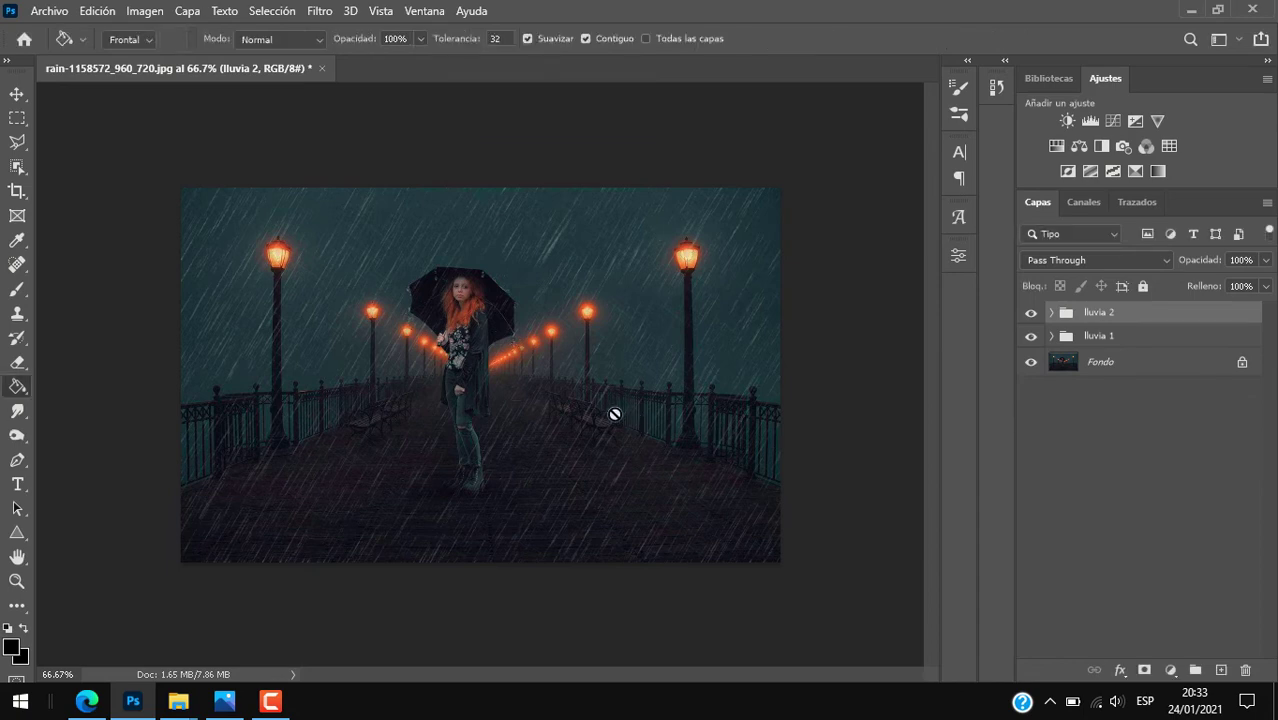
- Move the lluvia 2 rain group slightly left and down
key("ctrl+t")
left_click_drag(616, 483, 591, 513)
key("Return")
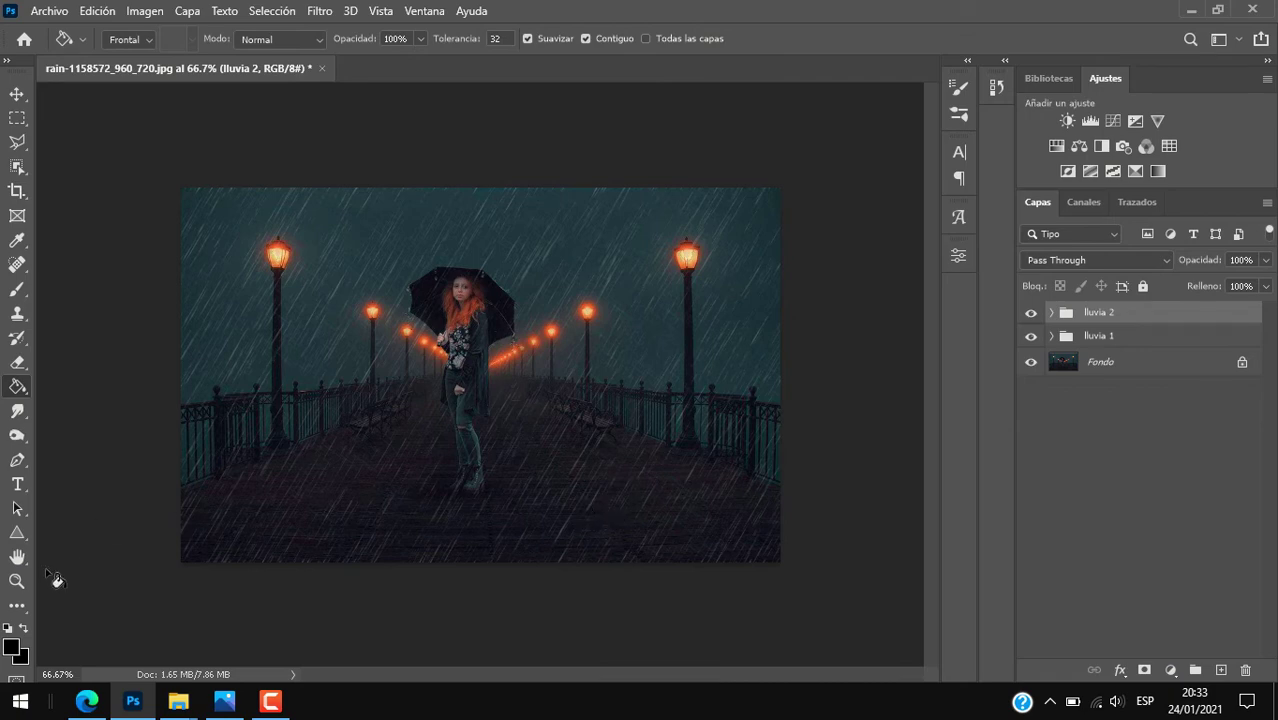
- Zoom in to about 276% on the woman and her umbrella
left_click(17, 581)
right_click(344, 449)
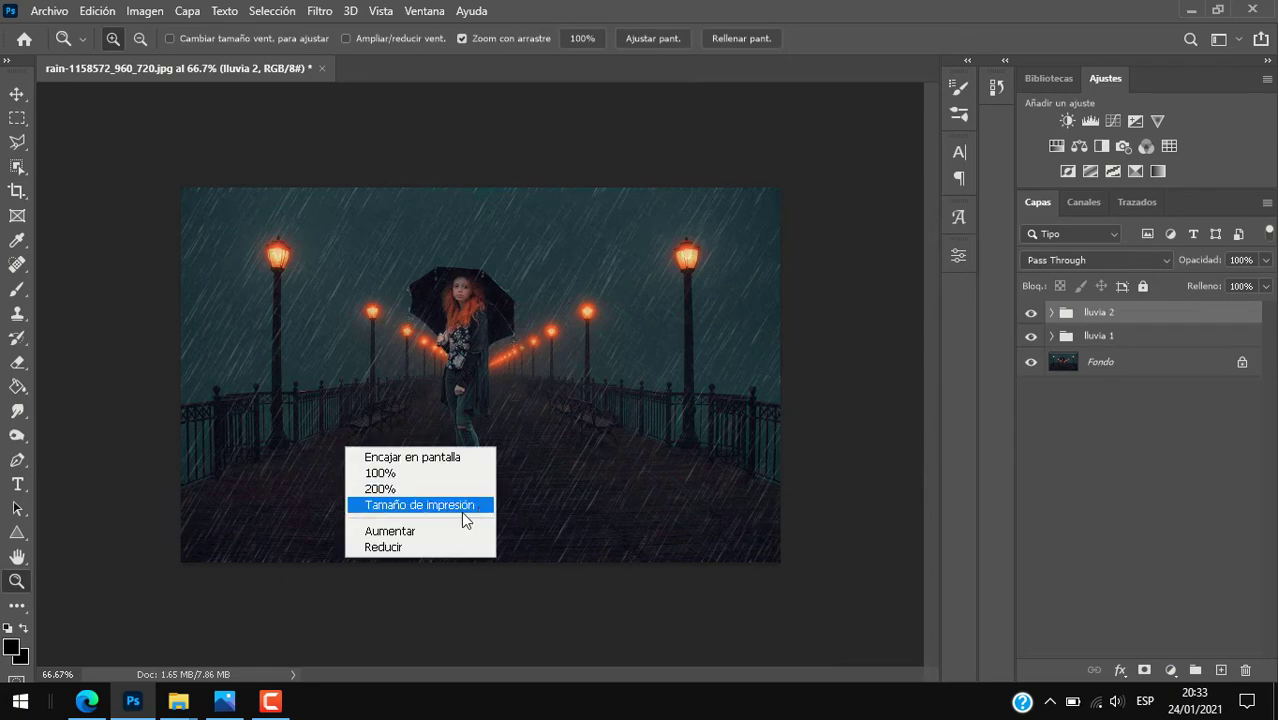
left_click(417, 472)
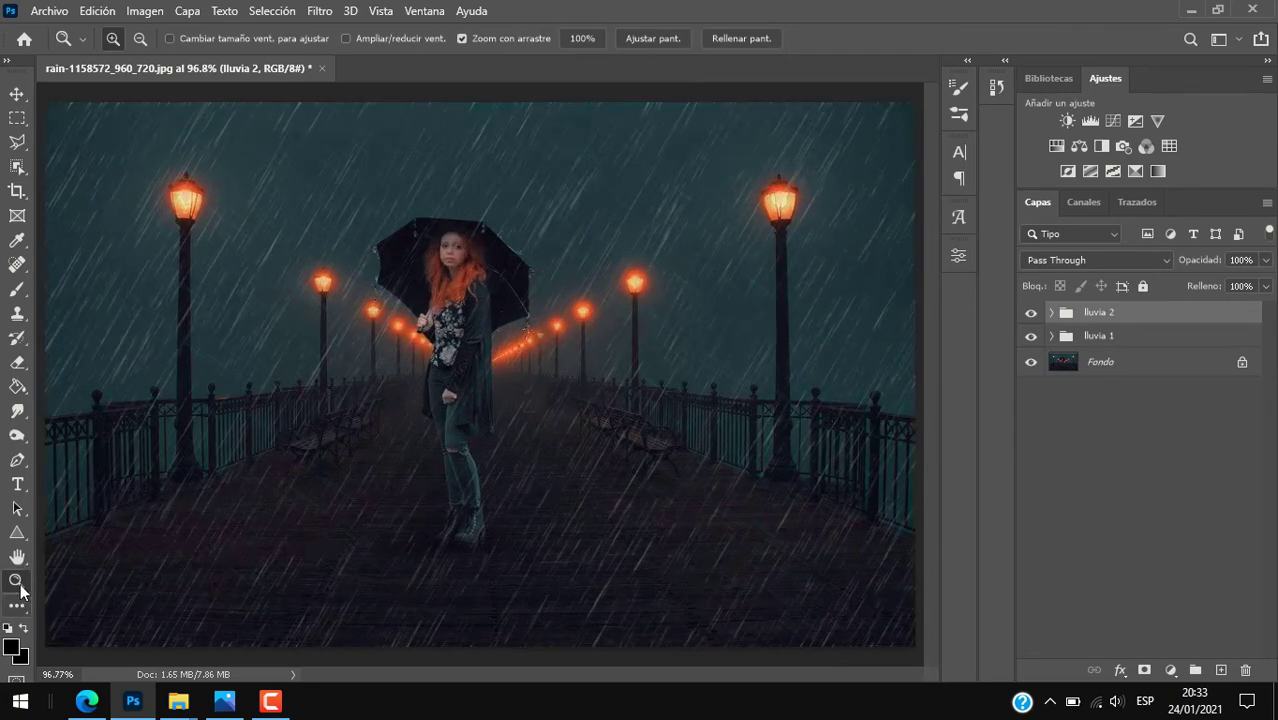
key("v")
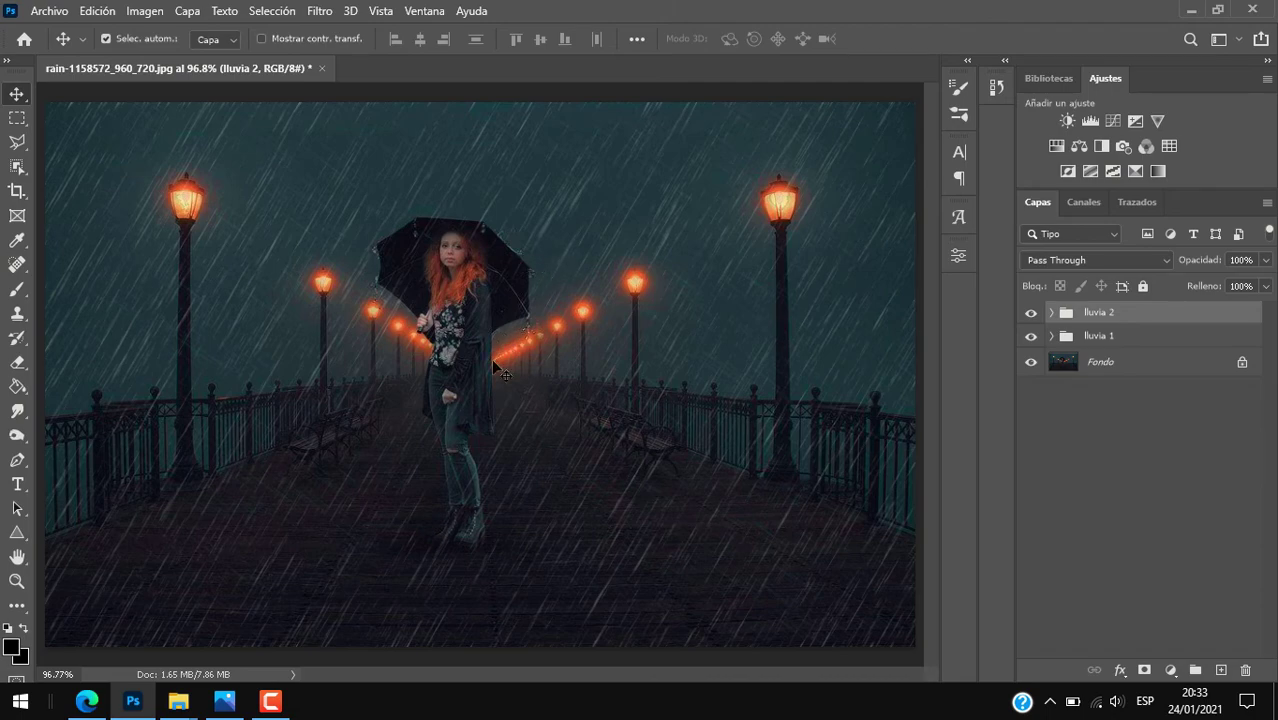
scroll(526, 328, "up", 2)
scroll(528, 328, "up", 3)
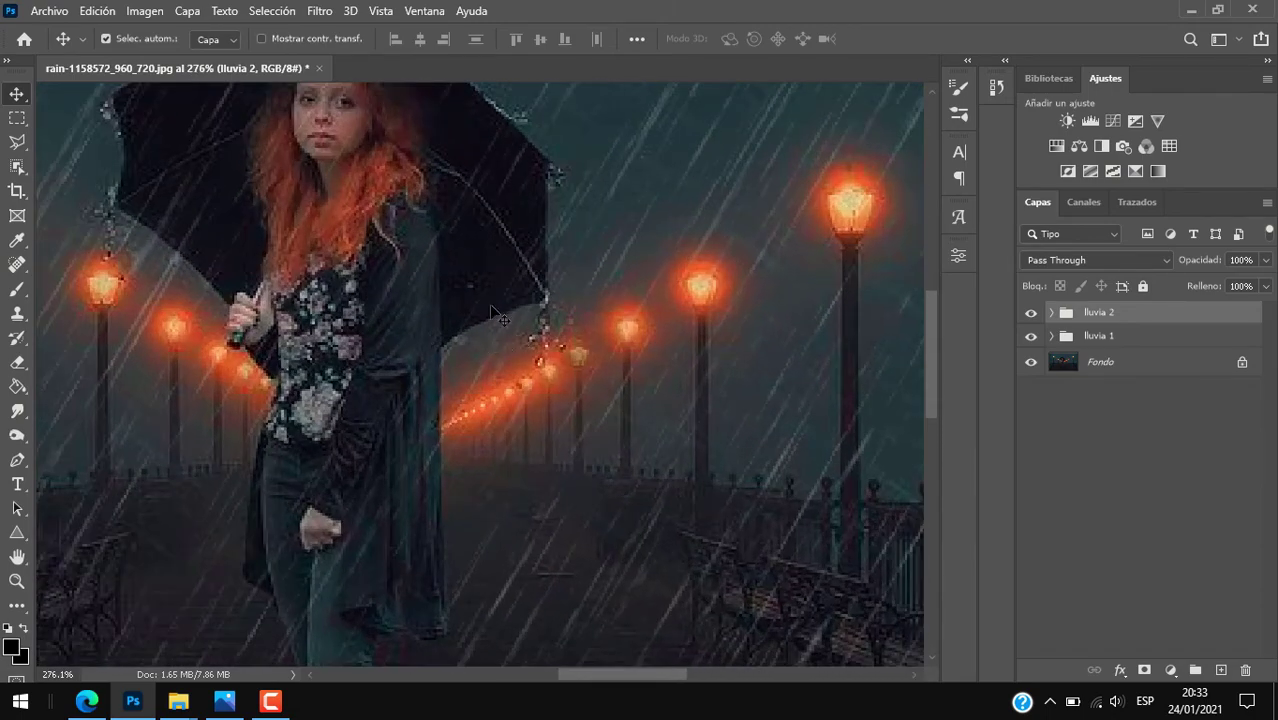
scroll(440, 275, "up", 1)
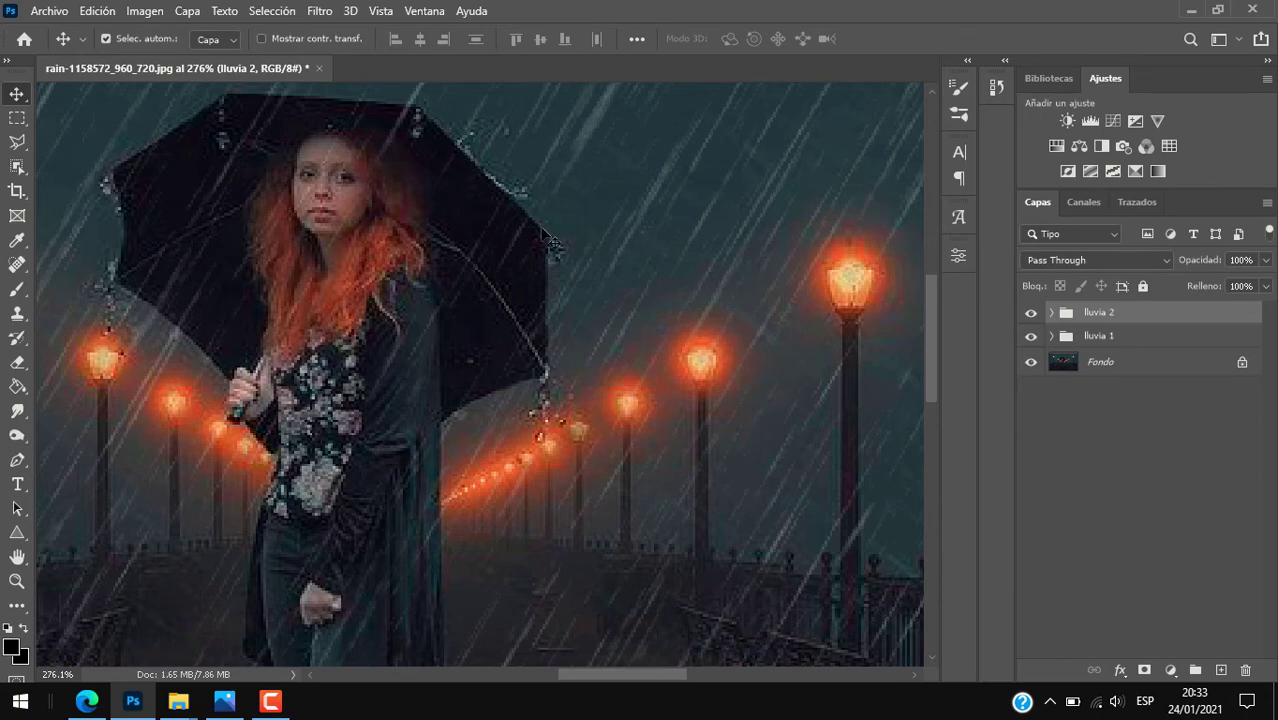
scroll(165, 345, "up", 3)
scroll(120, 497, "up", 2)
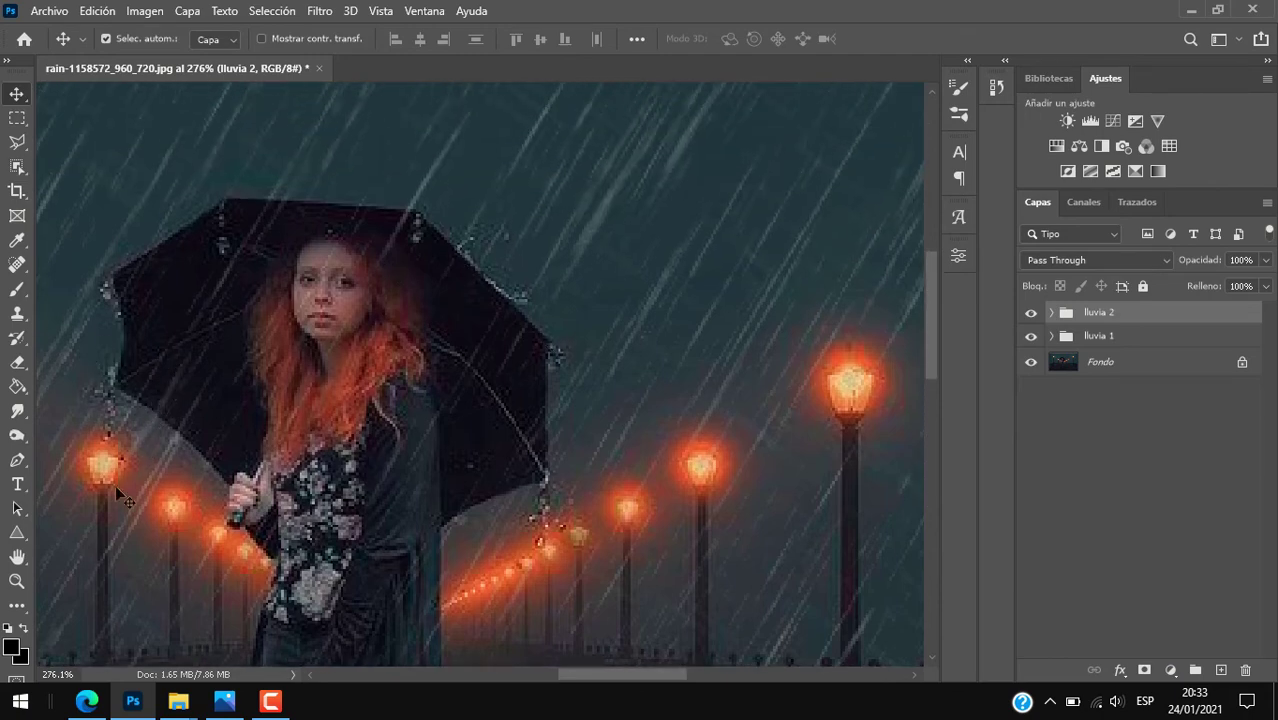
- Add a new empty layer named gotas
left_click(1220, 670)
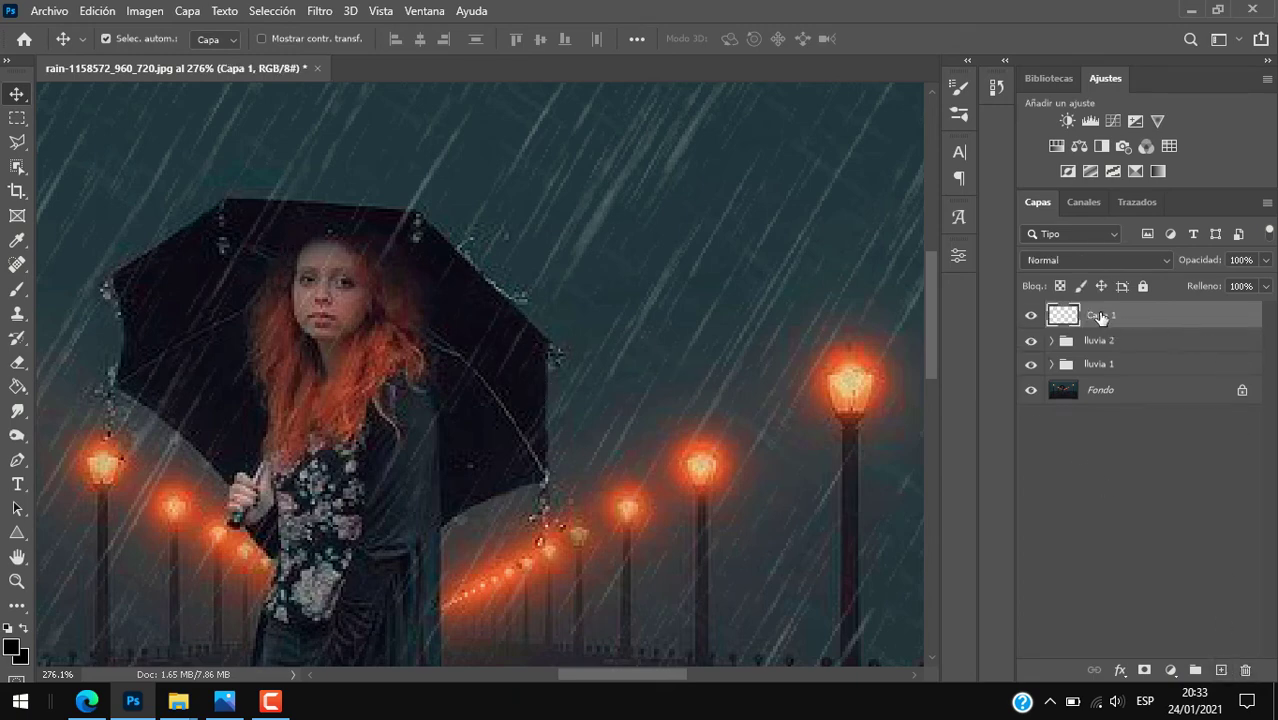
double_click(1100, 316)
type("gotas")
key("Return")
- Set up the standard Brush in Disolver mode with white (ffffff) foreground
left_click_drag(598, 670, 585, 670)
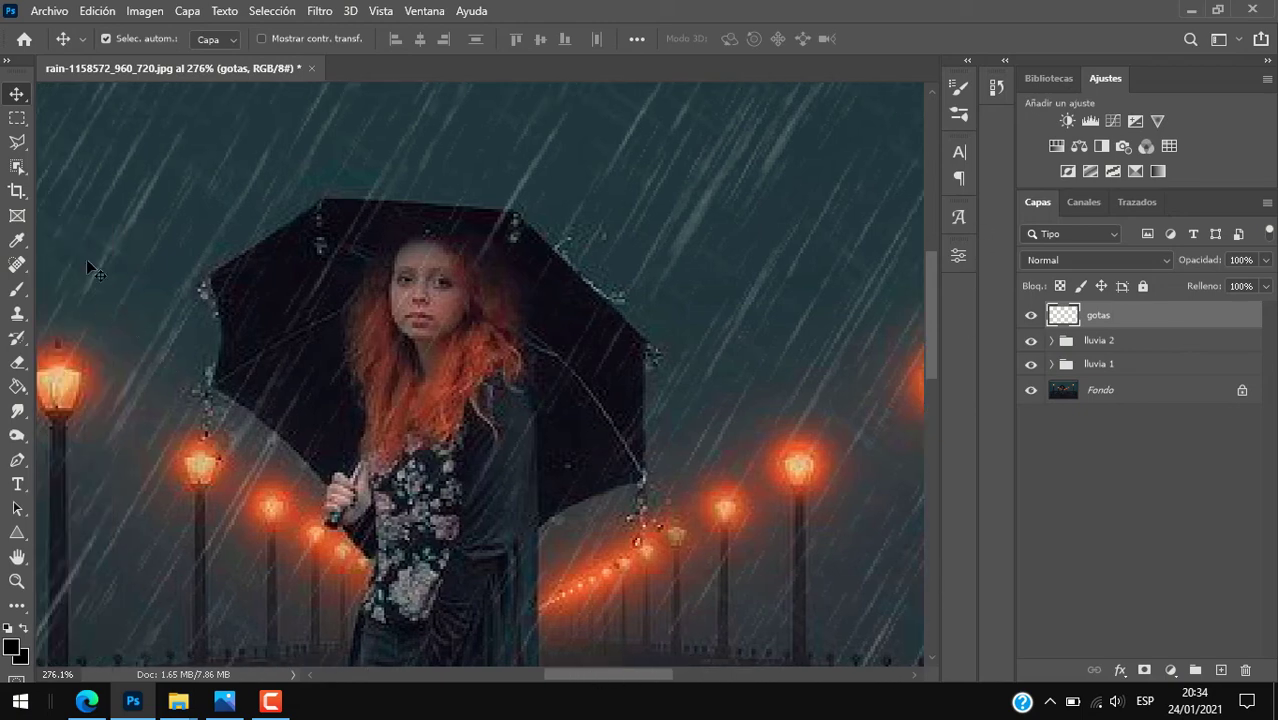
key("b")
right_click(28, 291)
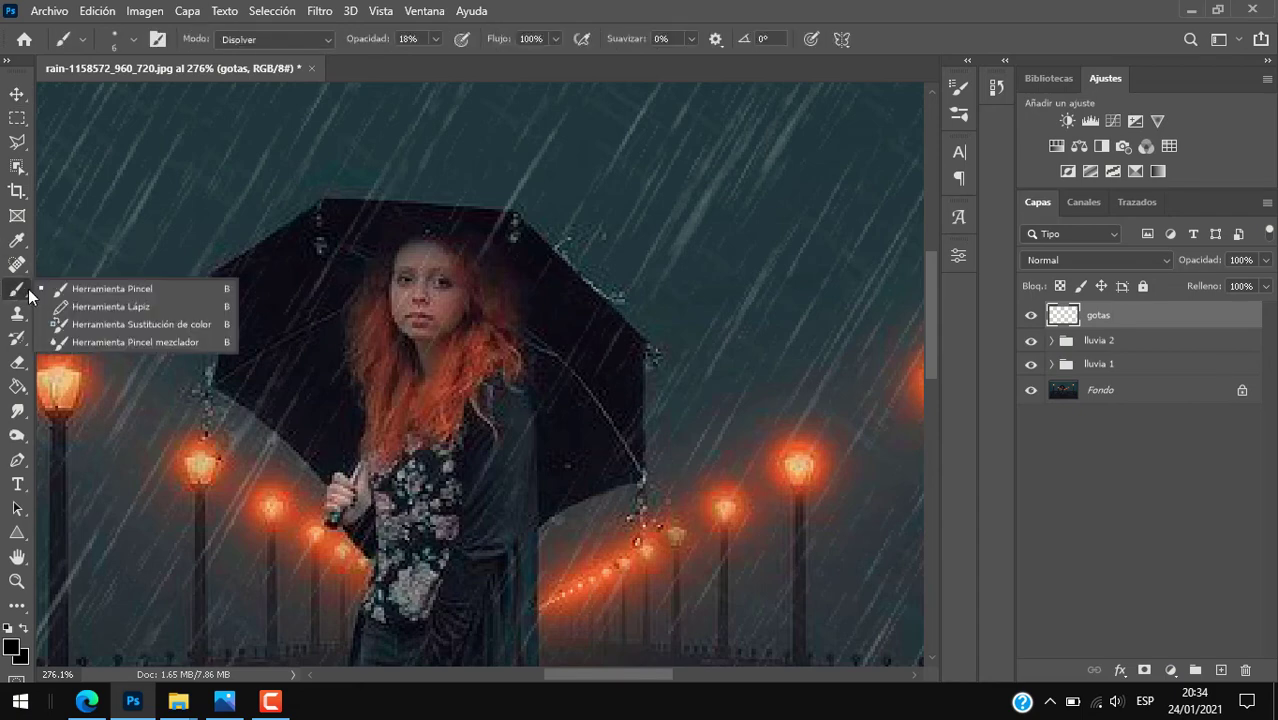
left_click(64, 291)
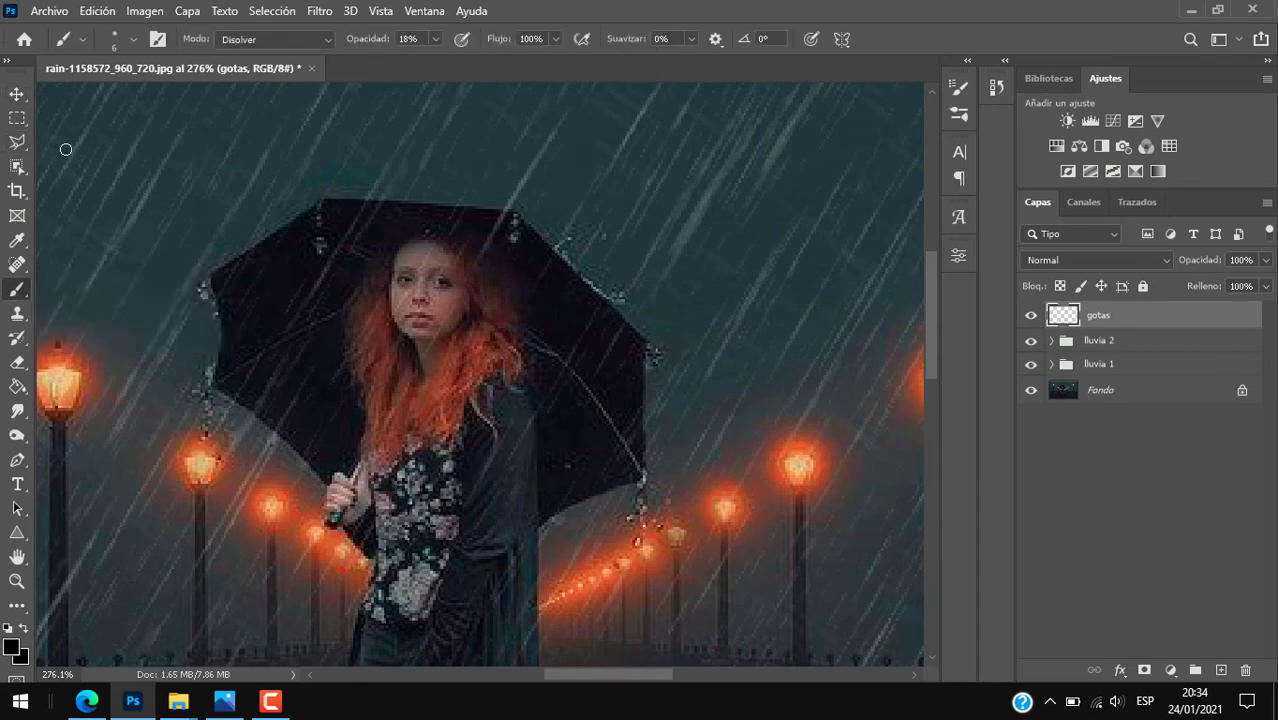
left_click(310, 38)
left_click(287, 72)
left_click(12, 647)
type("ffffff")
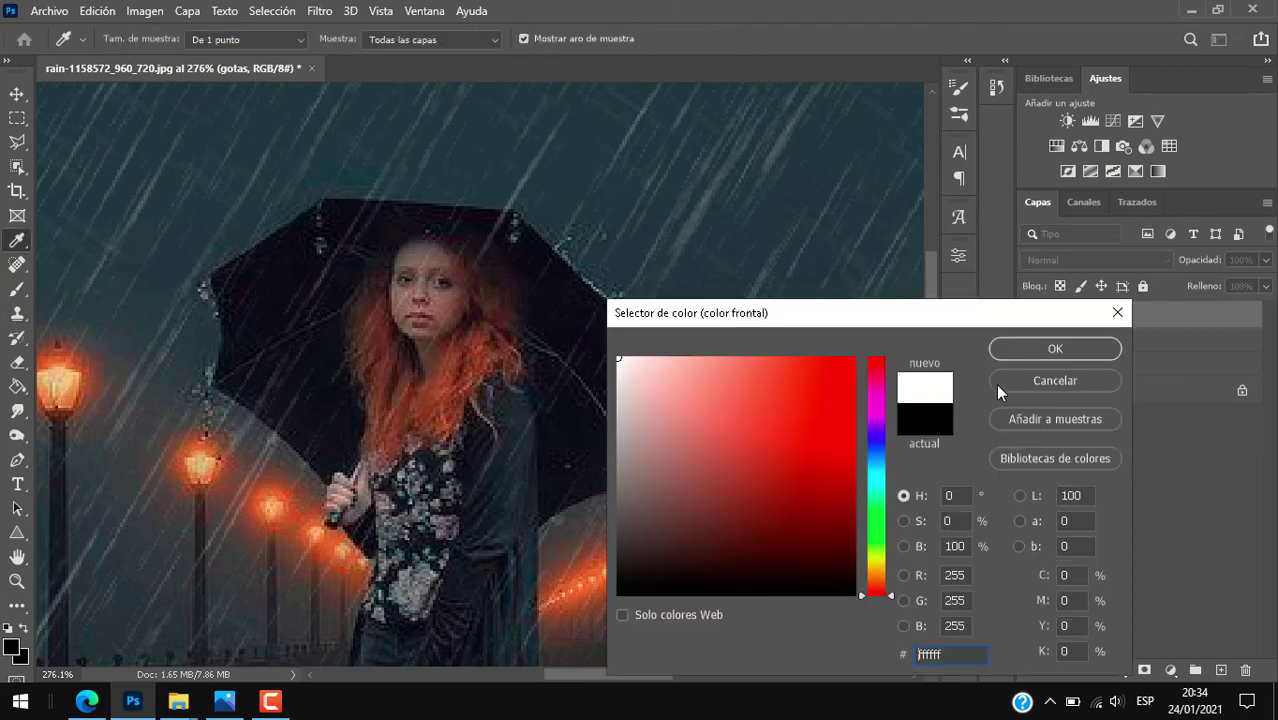
left_click(1055, 348)
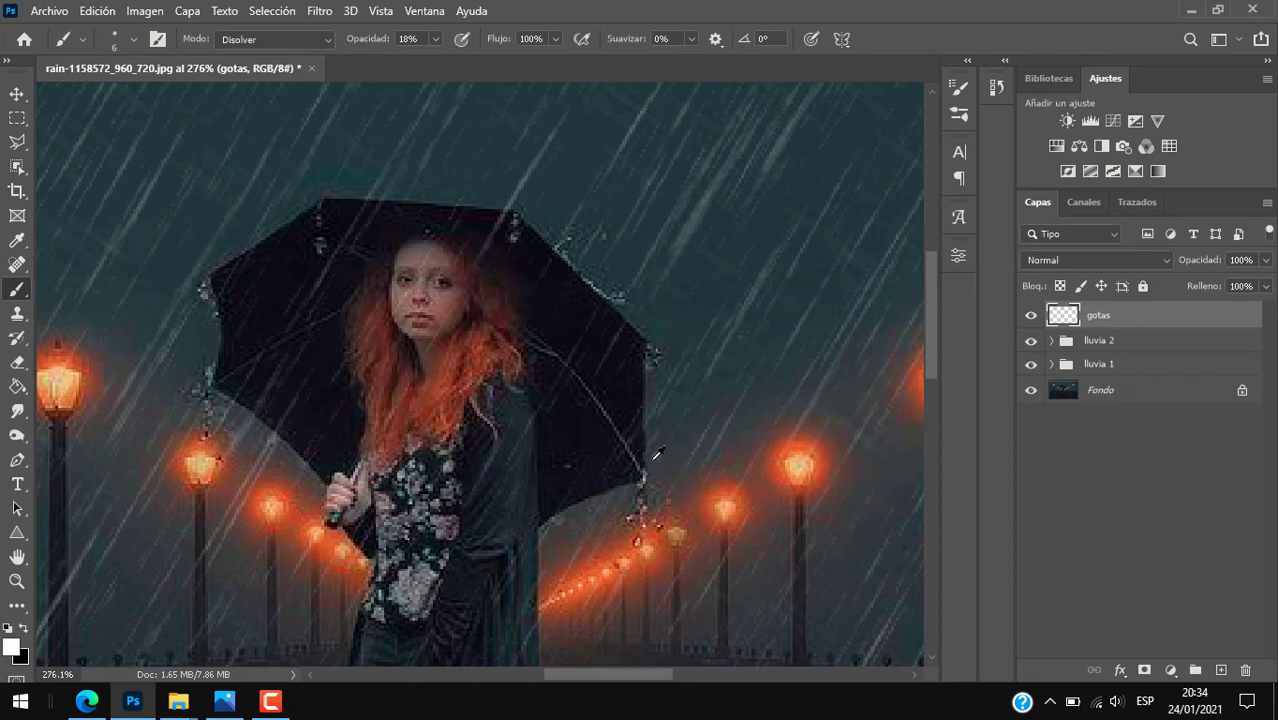
- Paint white speckled drops up the umbrella's right edge and near its top
scroll(656, 477, "up", 2)
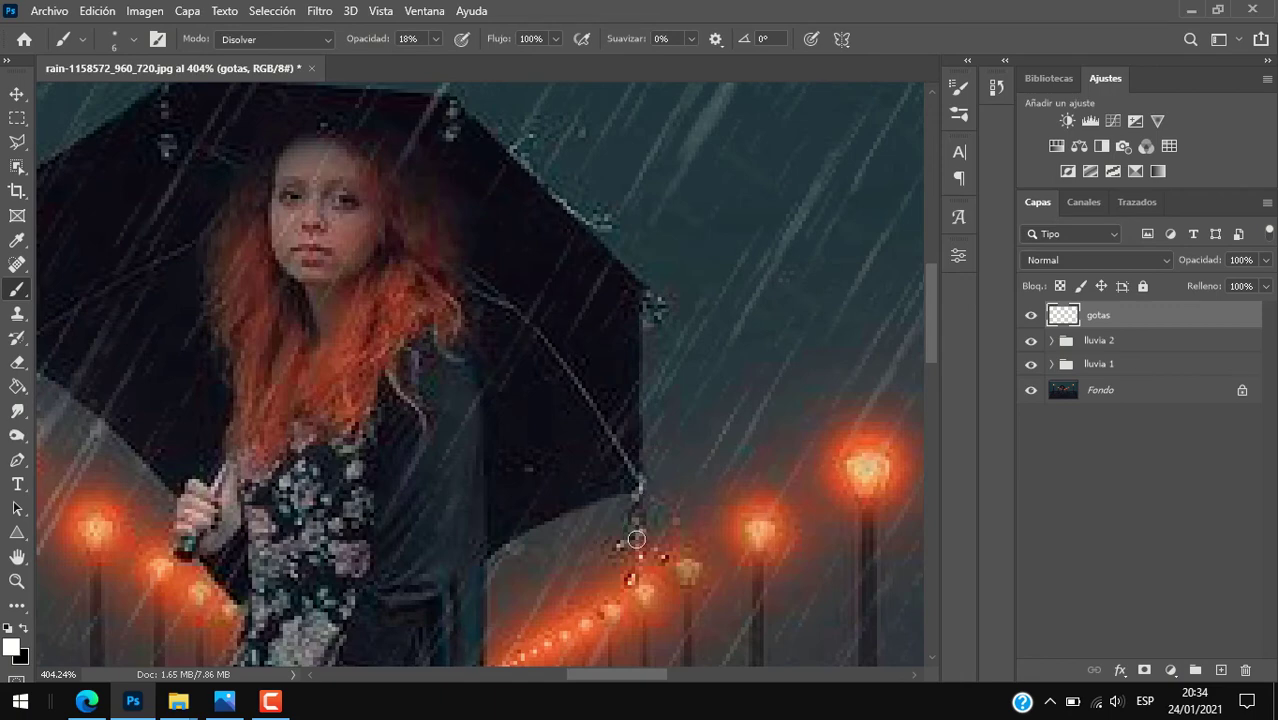
left_click_drag(630, 545, 660, 292)
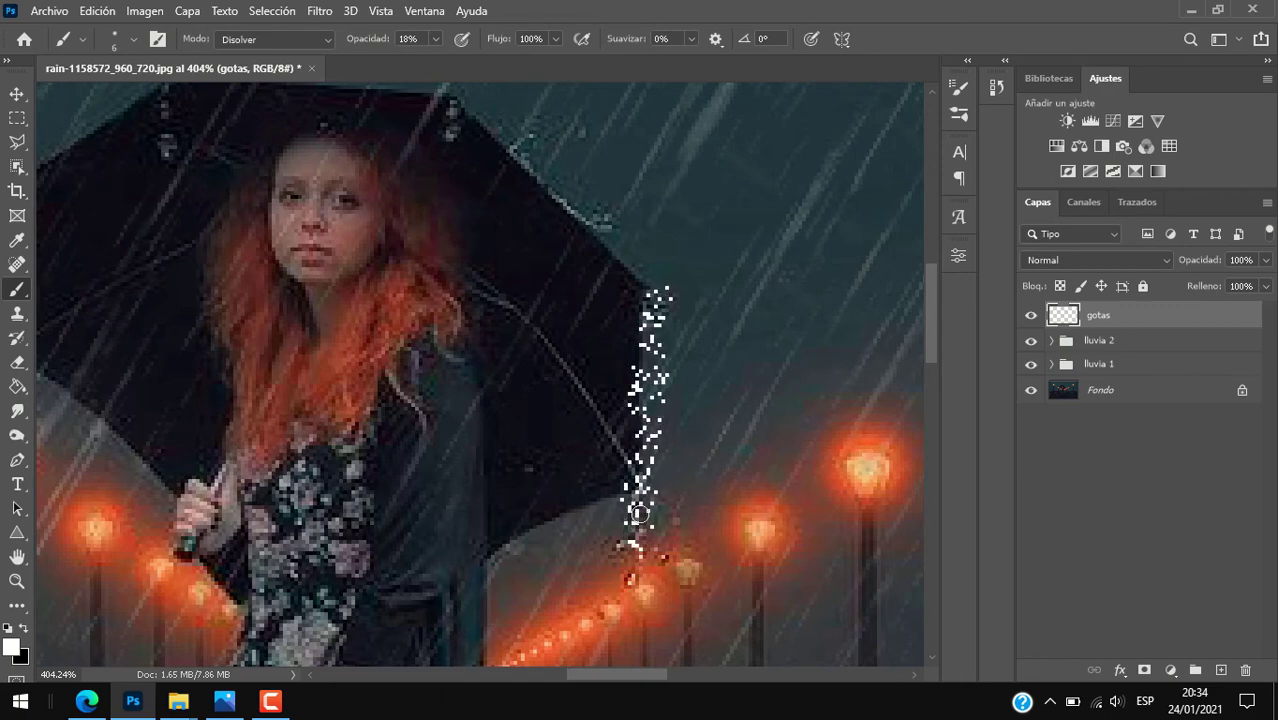
scroll(652, 380, "up", 2)
mouse_move(645, 337)
left_mouse_down()
mouse_move(463, 148)
mouse_move(660, 336)
left_mouse_up()
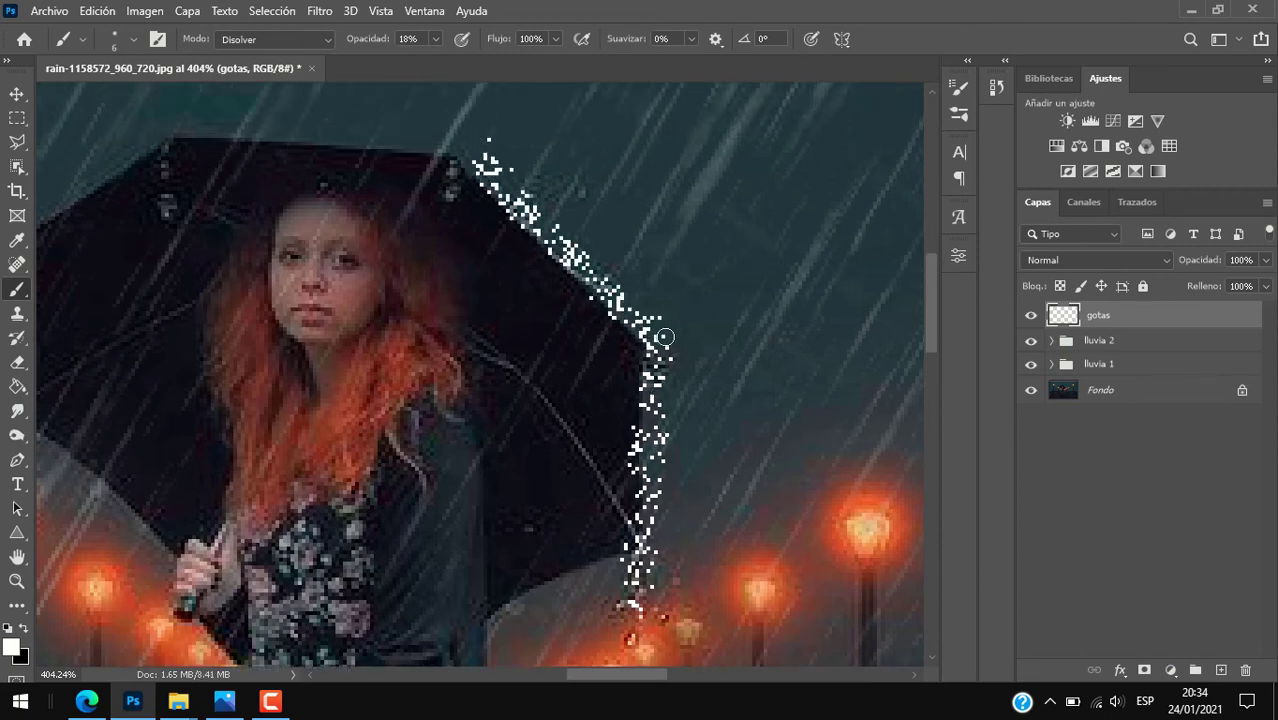
scroll(572, 272, "up", 1)
scroll(572, 272, "up", 1)
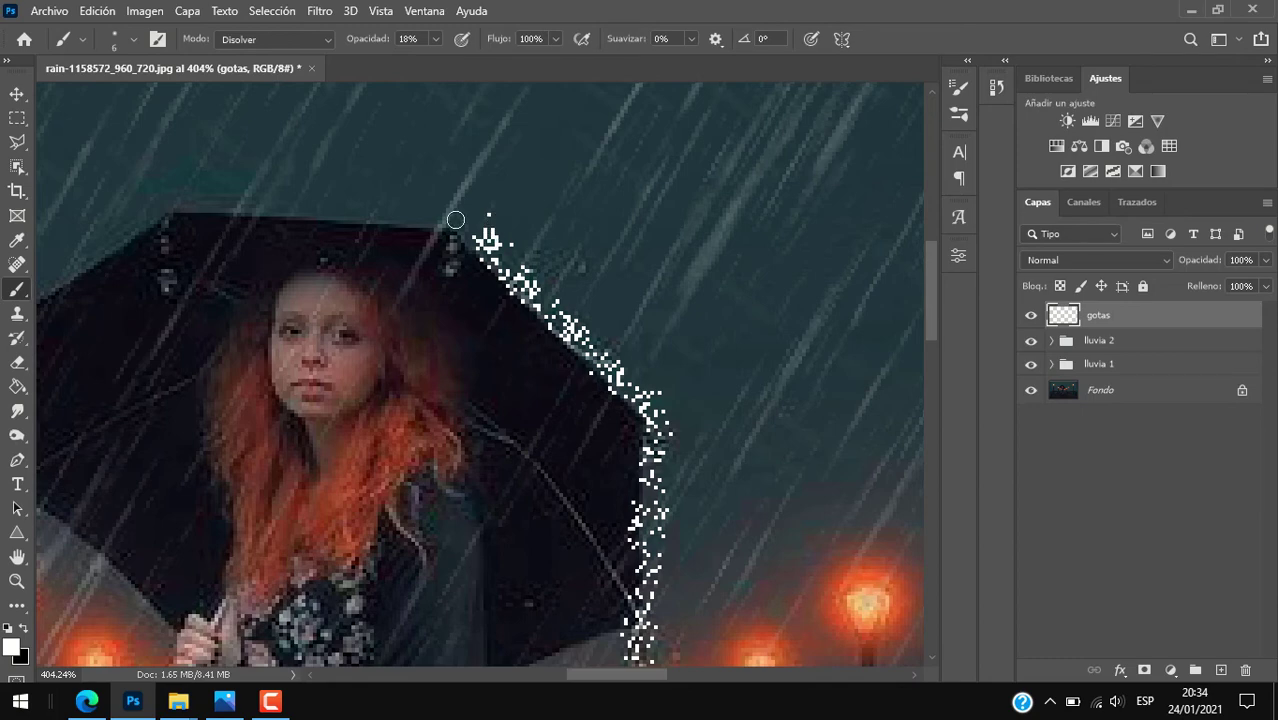
left_click_drag(492, 222, 456, 248)
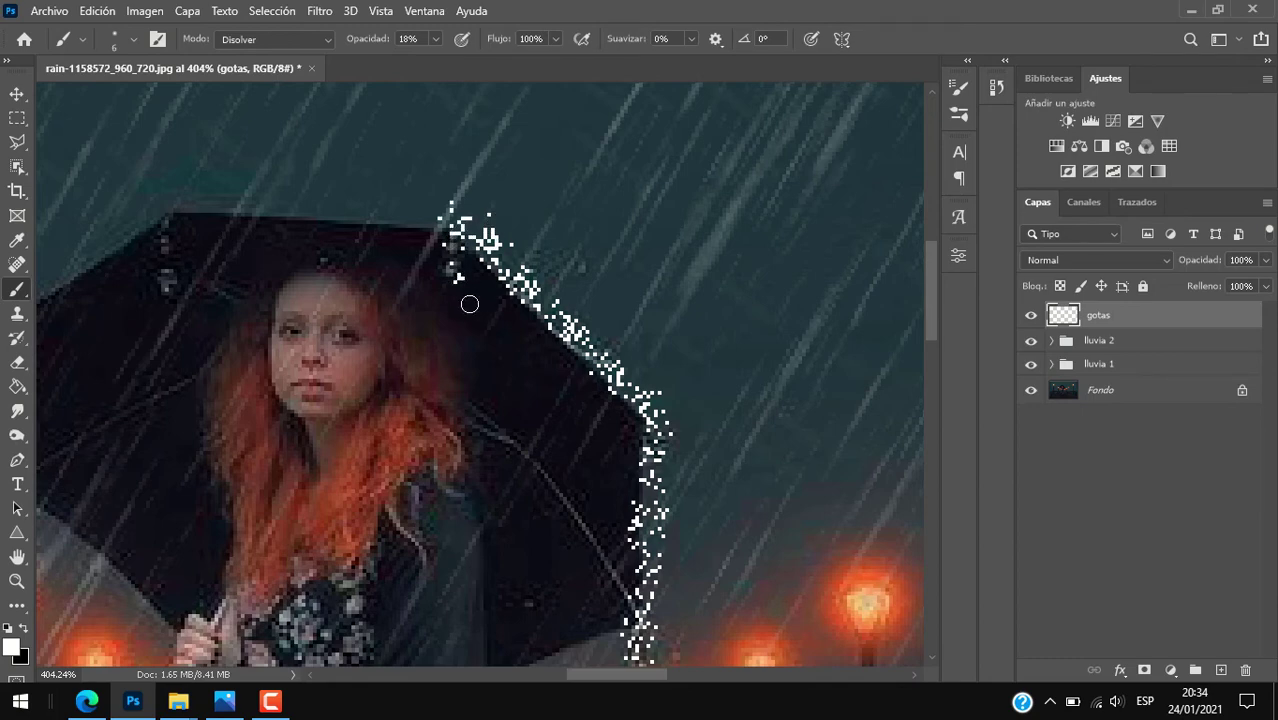
- Paint more drops across the umbrella's top and down its left edge
scroll(465, 300, "up", 1)
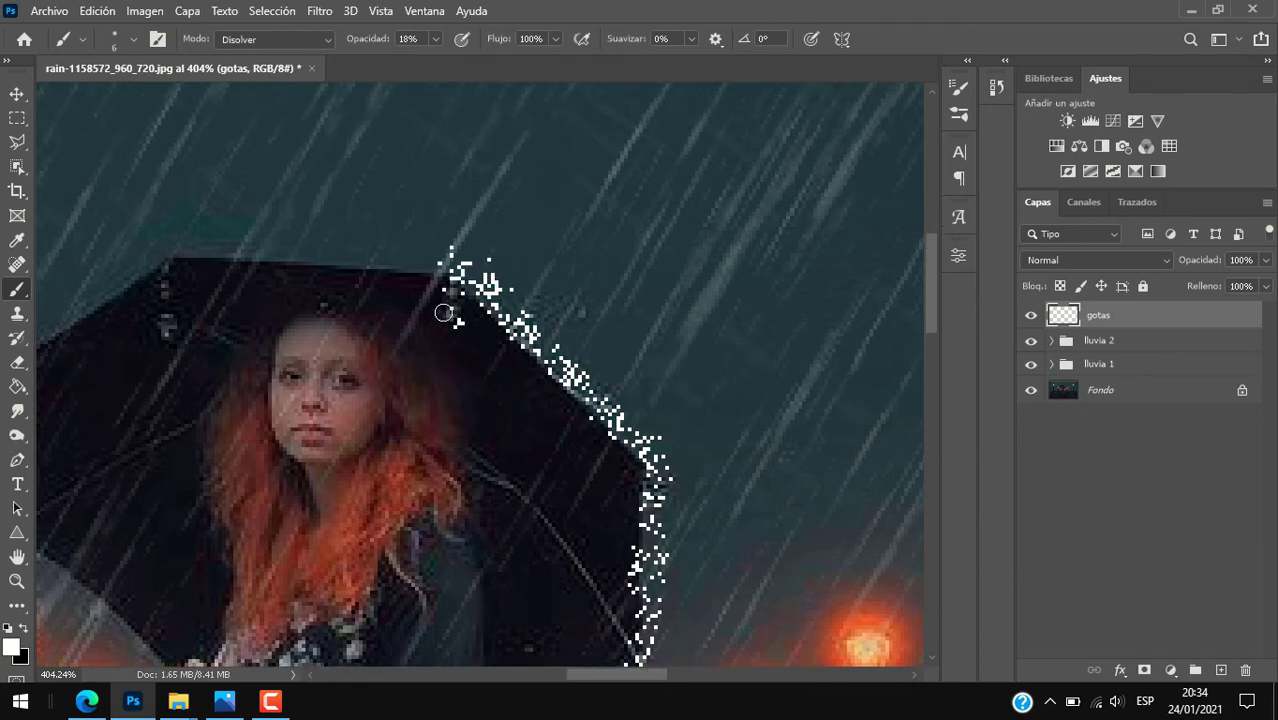
left_click_drag(639, 670, 617, 669)
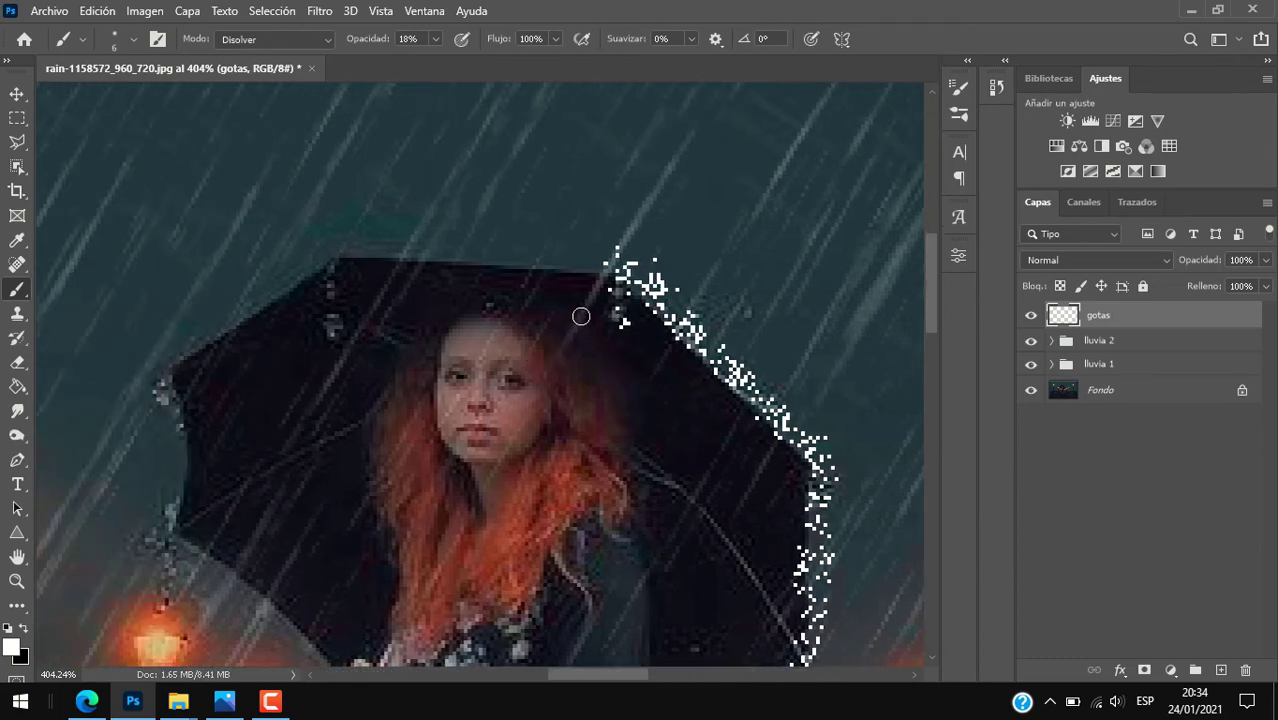
left_click_drag(604, 272, 357, 243)
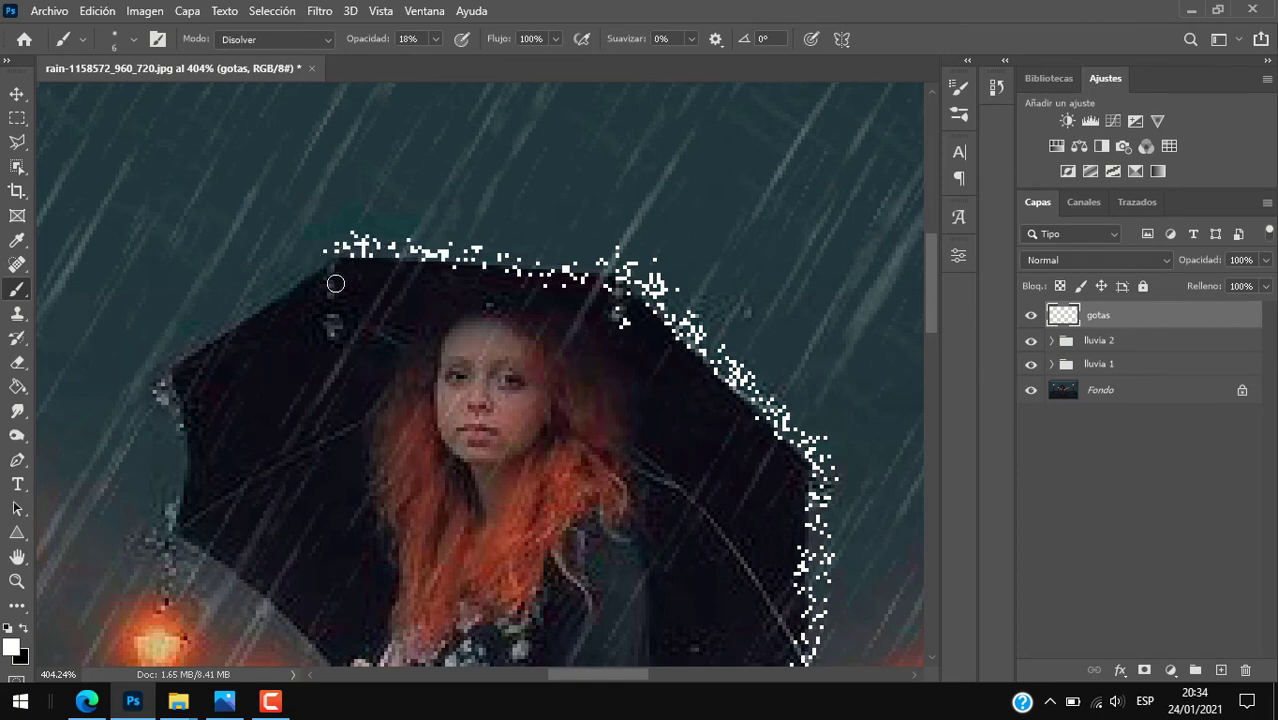
left_click_drag(342, 250, 333, 342)
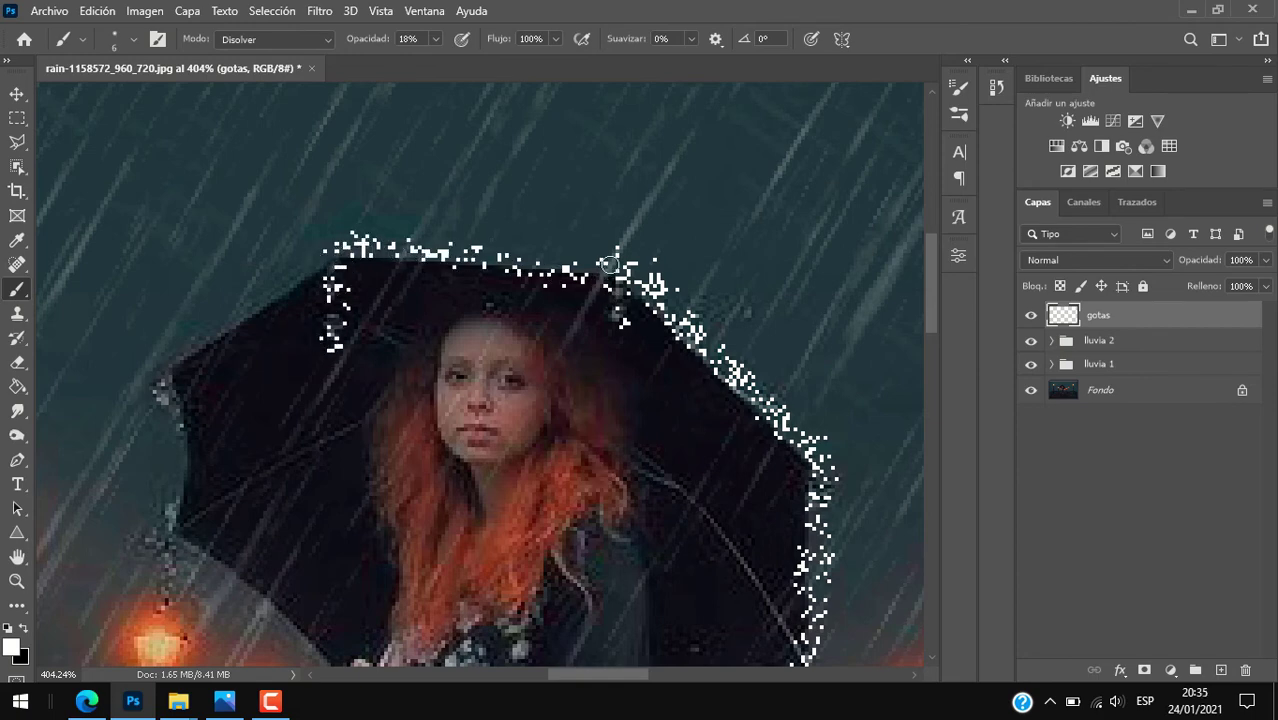
left_click_drag(600, 672, 580, 672)
mouse_move(520, 266)
left_mouse_down()
mouse_move(342, 378)
mouse_move(376, 434)
mouse_move(352, 556)
mouse_move(350, 600)
mouse_move(366, 603)
left_mouse_up()
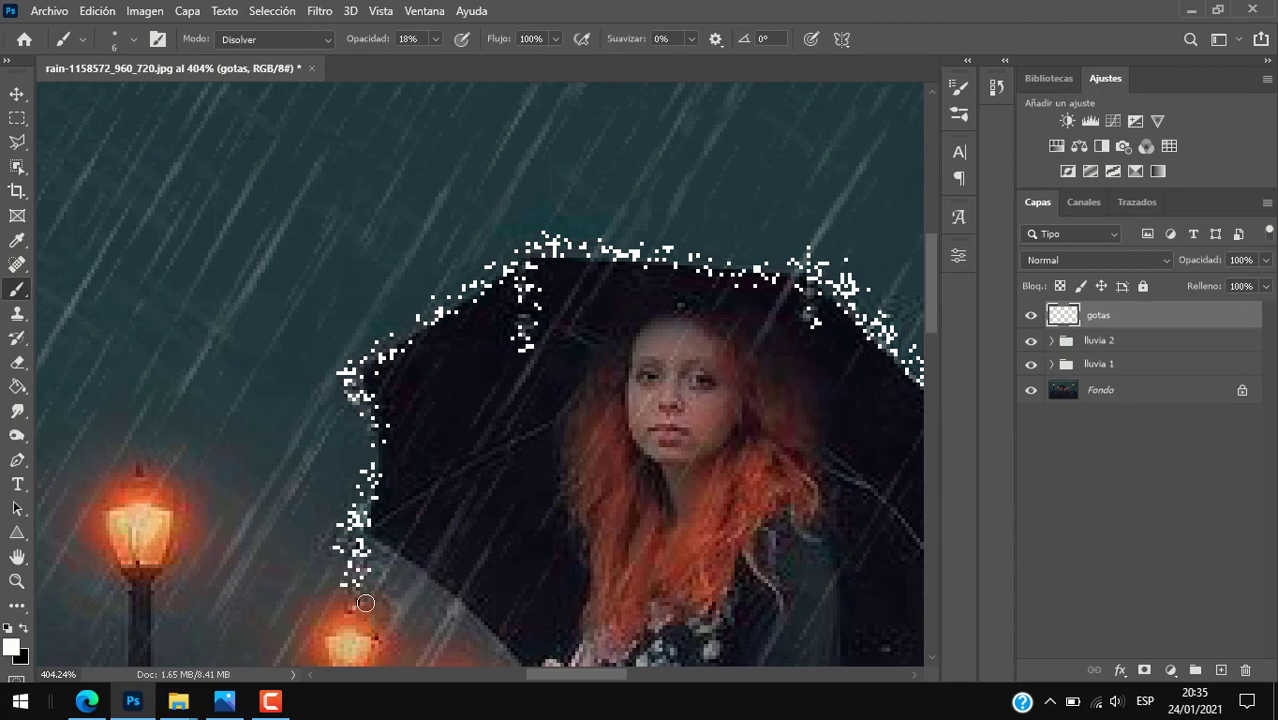
- Zoom back out and open the Filtro menu to reach the Desenfocar blur filters
scroll(488, 488, "down", 2)
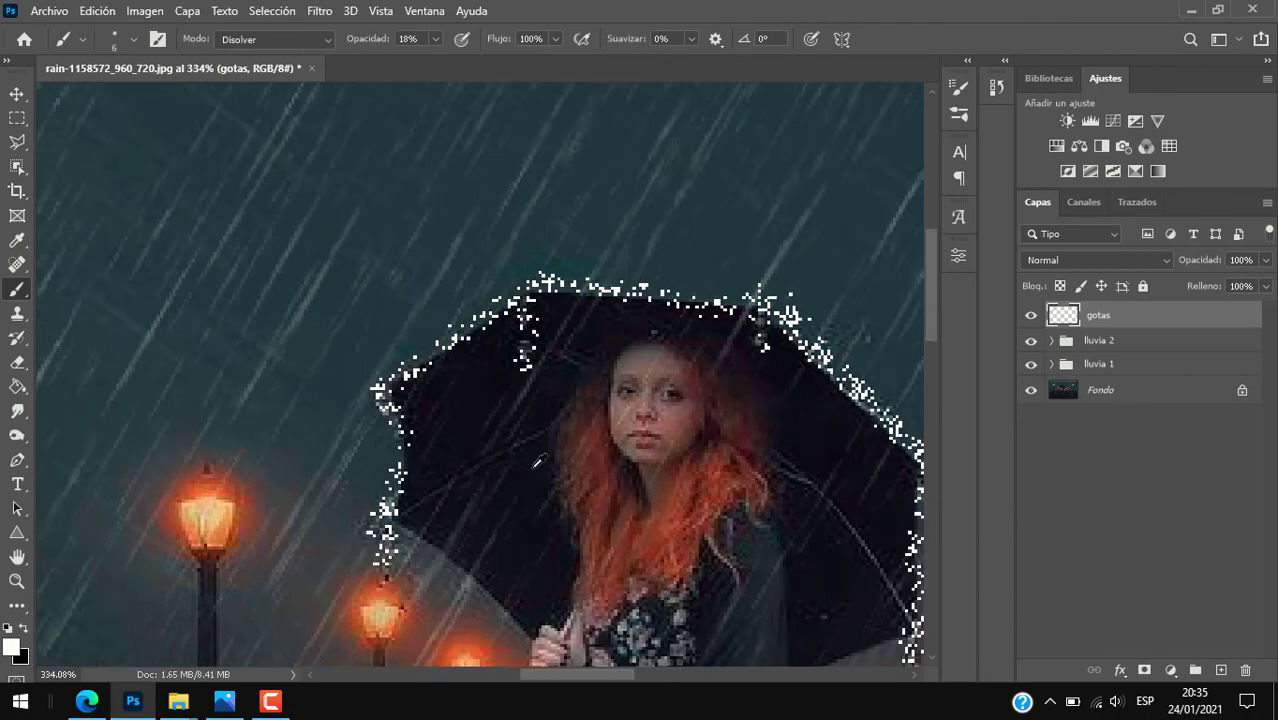
scroll(540, 450, "down", 3)
scroll(570, 440, "down", 2)
scroll(585, 437, "down", 1)
scroll(590, 440, "down", 1)
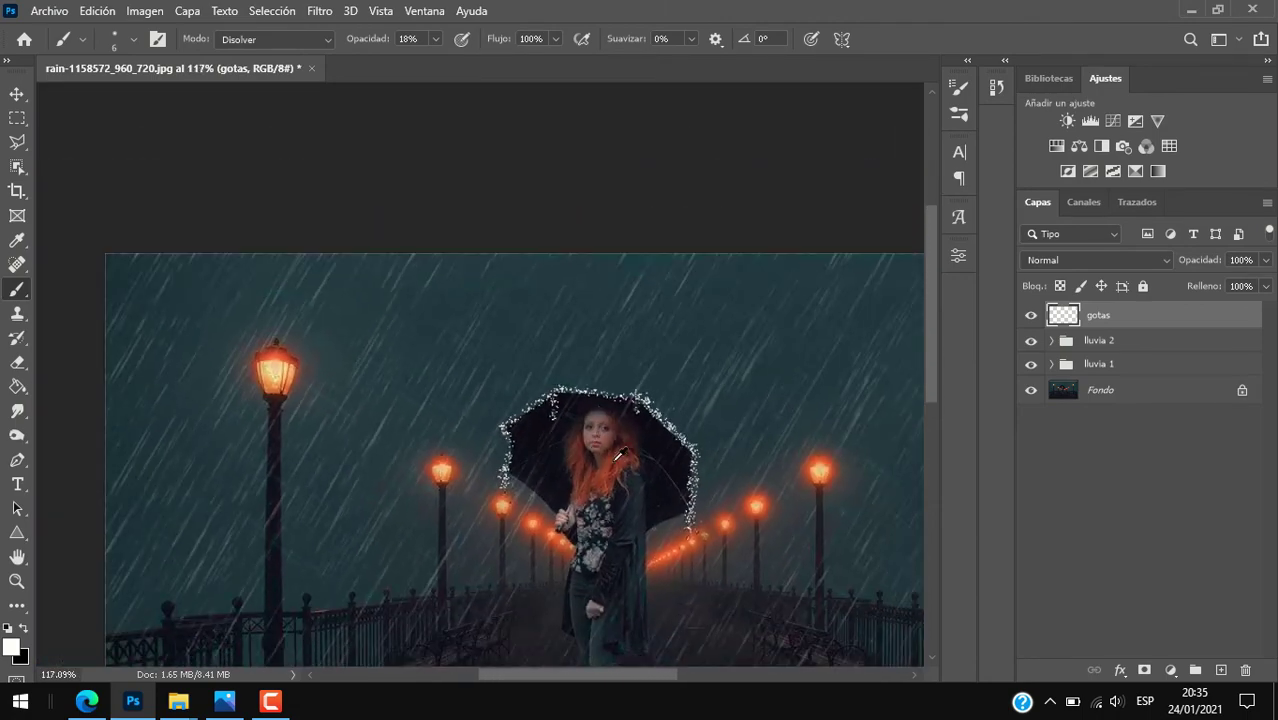
scroll(665, 497, "down", 1)
scroll(562, 446, "up", 1)
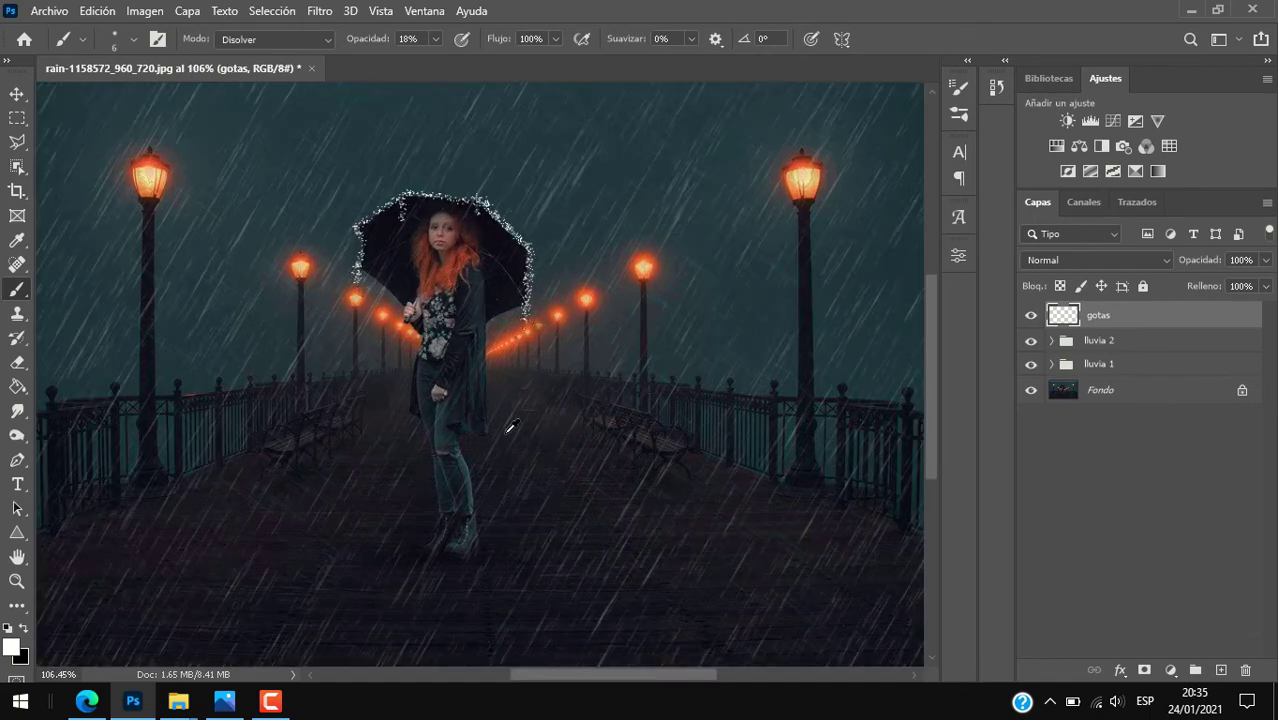
scroll(505, 426, "up", 1)
left_click_drag(931, 368, 941, 298)
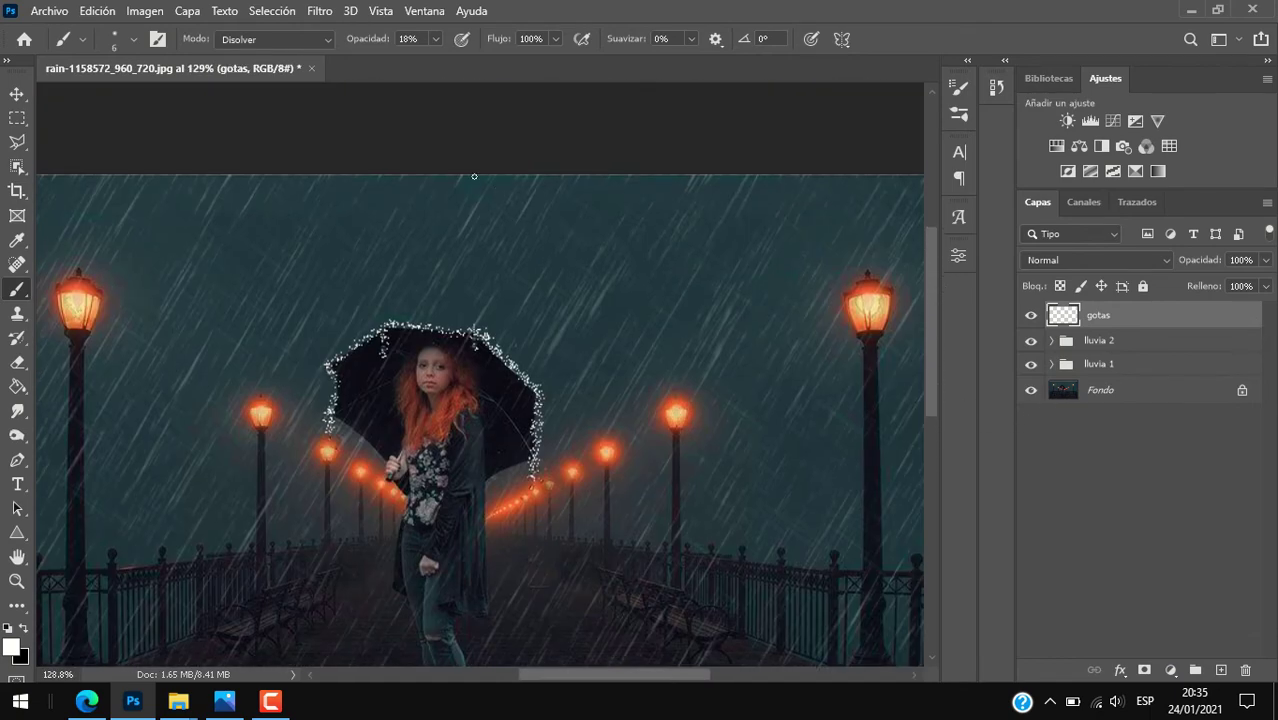
left_click(321, 11)
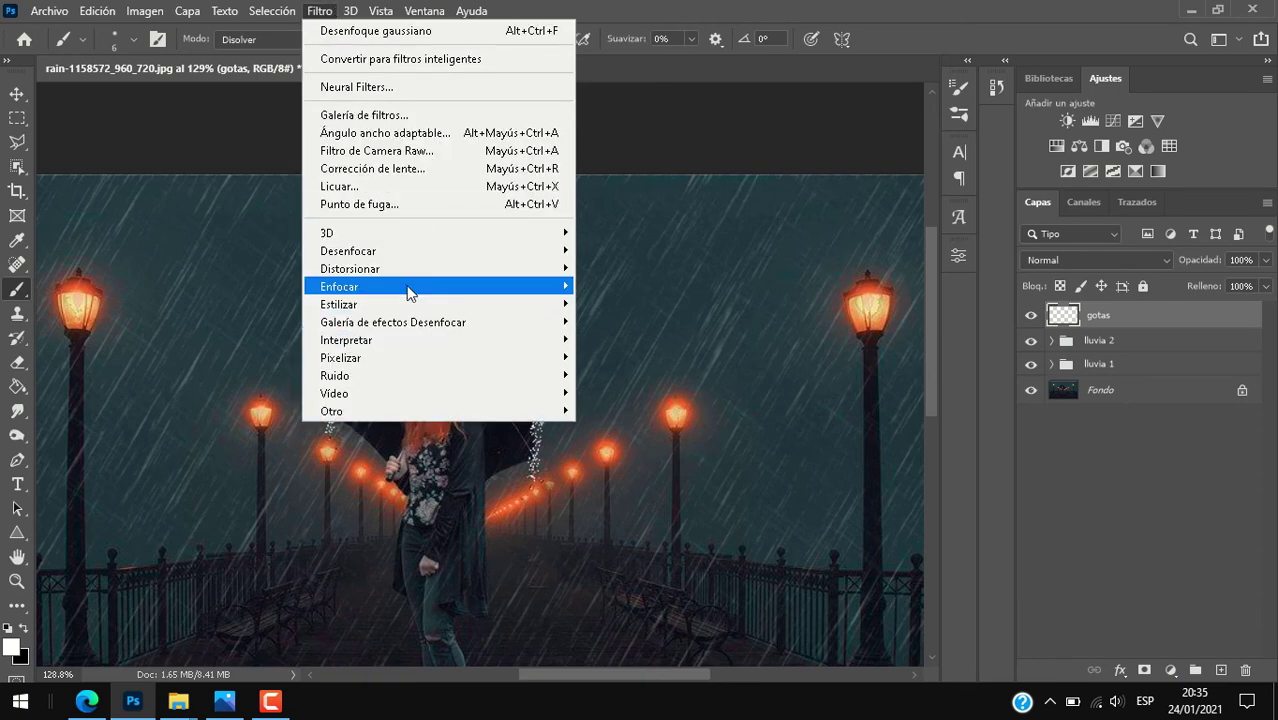
mouse_move(348, 251)
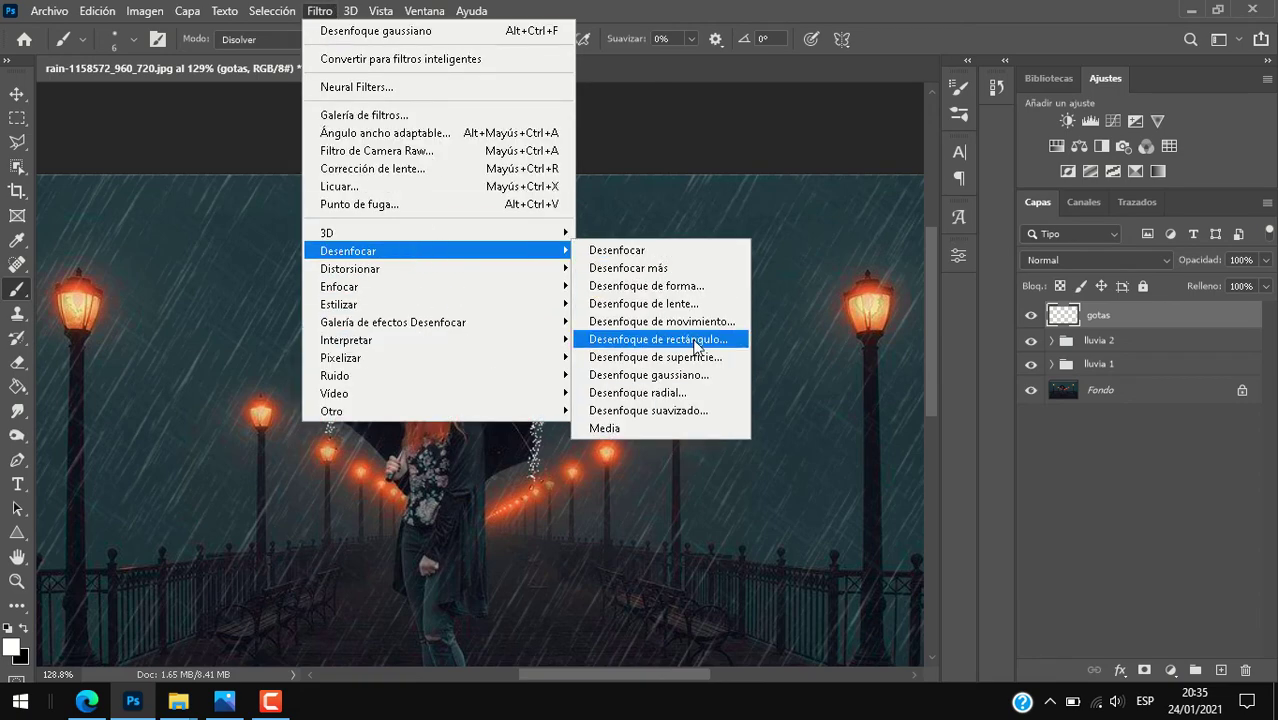
- Apply a Desenfoque gaussiano with a 0.4 px radius to the gotas drops
left_click(694, 386)
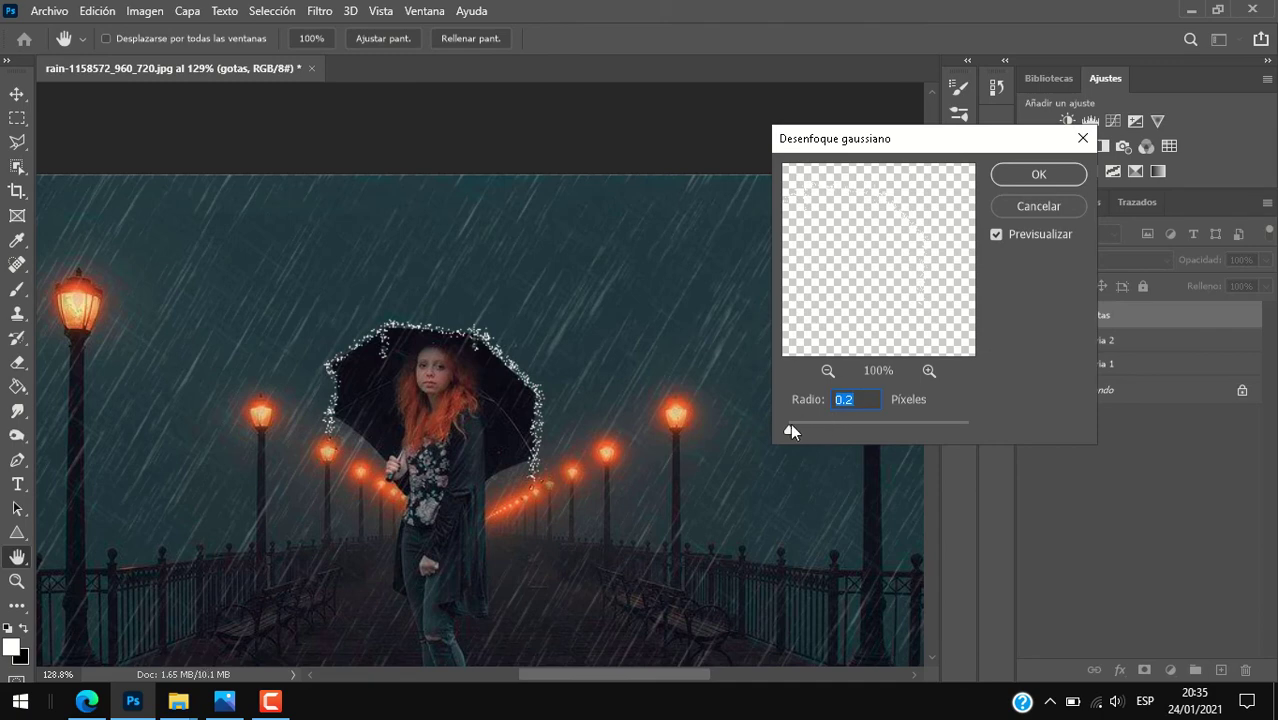
mouse_move(788, 427)
left_mouse_down()
mouse_move(803, 427)
mouse_move(790, 423)
left_mouse_up()
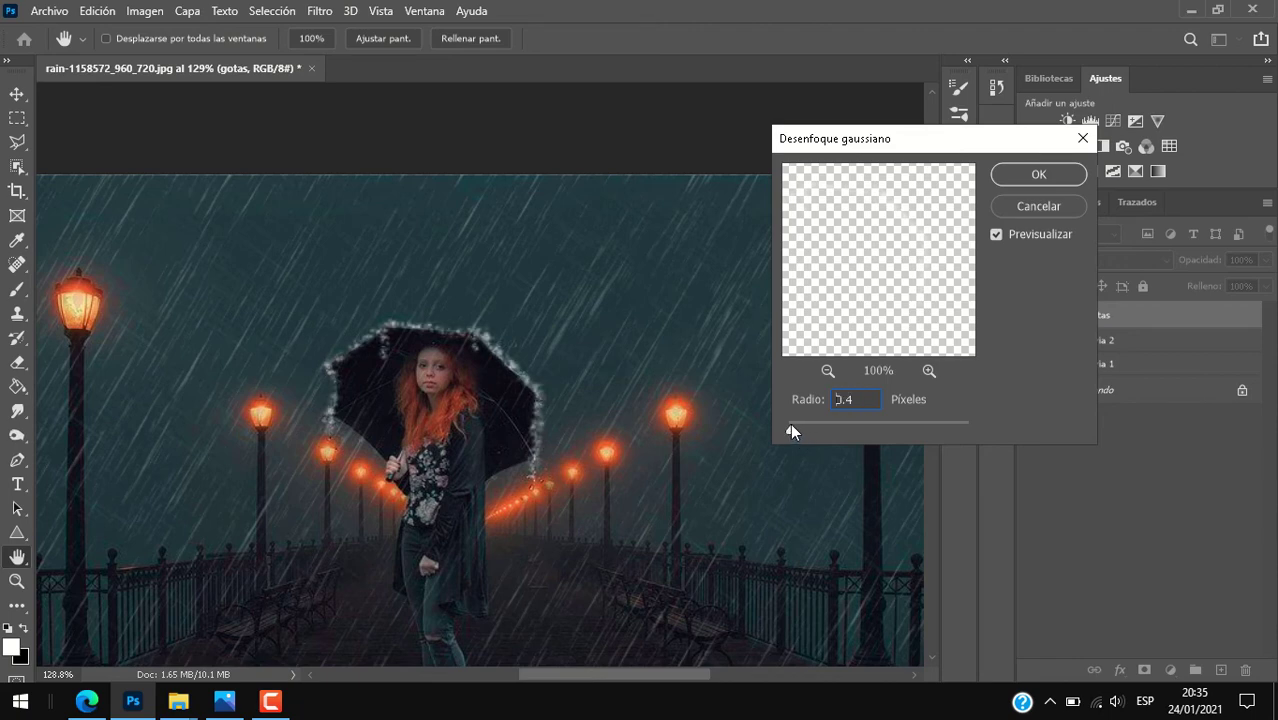
left_click(1036, 175)
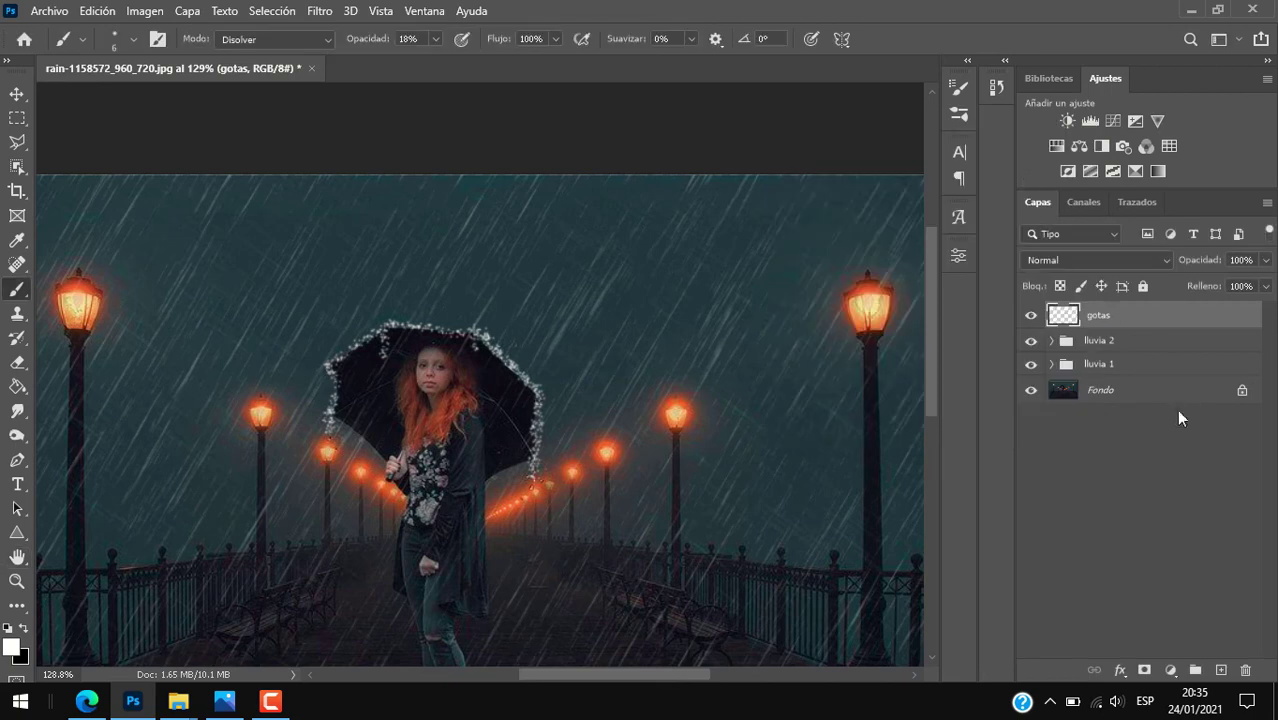
- Set the gotas layer to 50% Opacidad and 96% Relleno, then zoom out
left_click(1265, 260)
left_click_drag(1264, 283, 1242, 286)
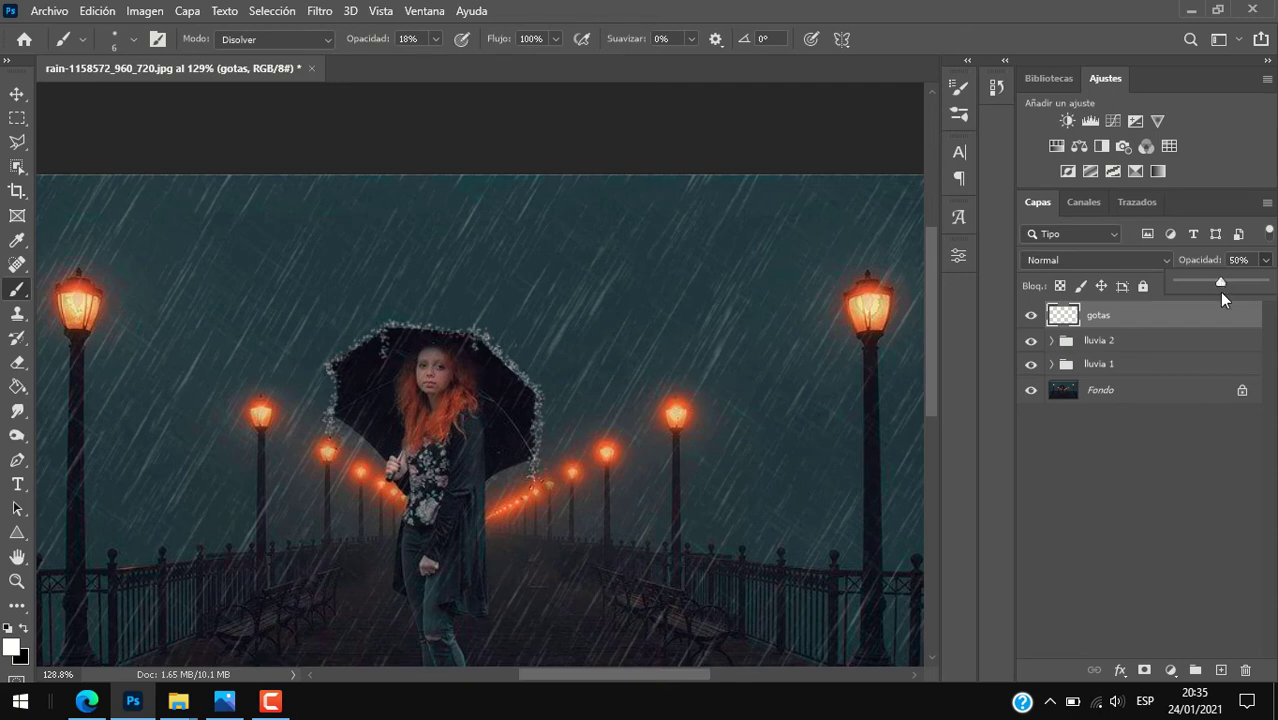
left_click(1218, 405)
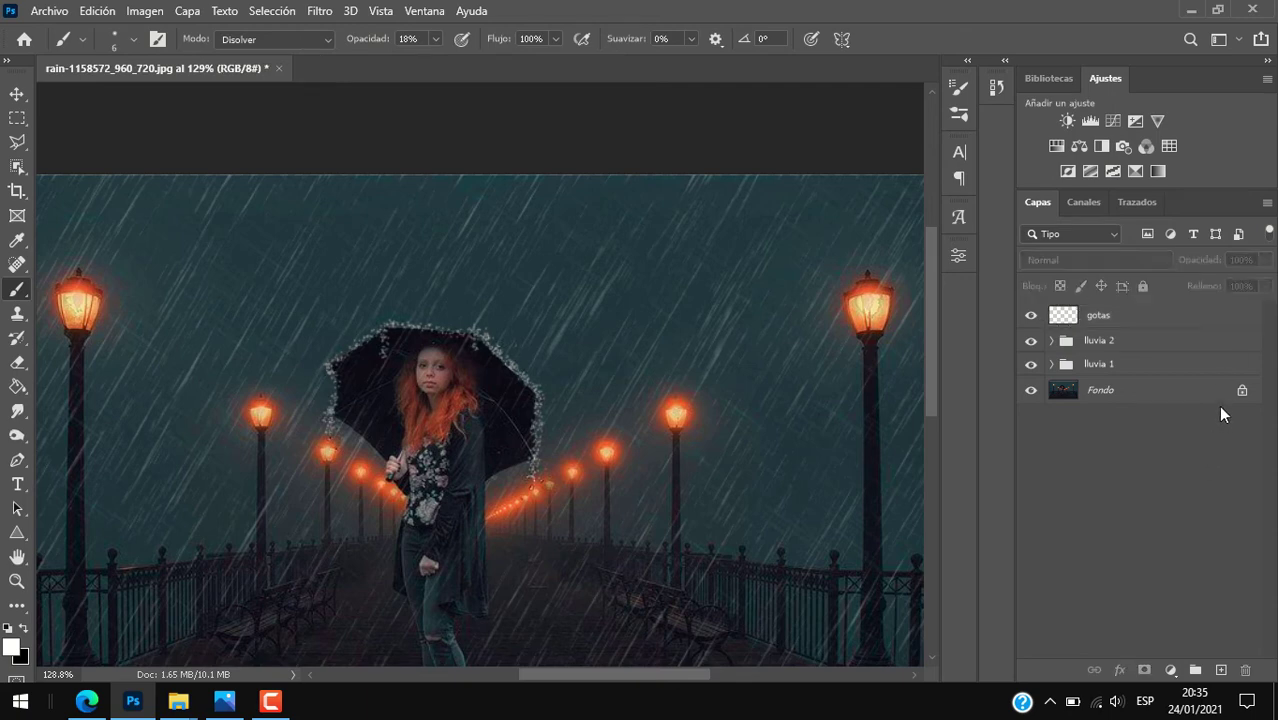
left_click(1107, 318)
left_click(1265, 286)
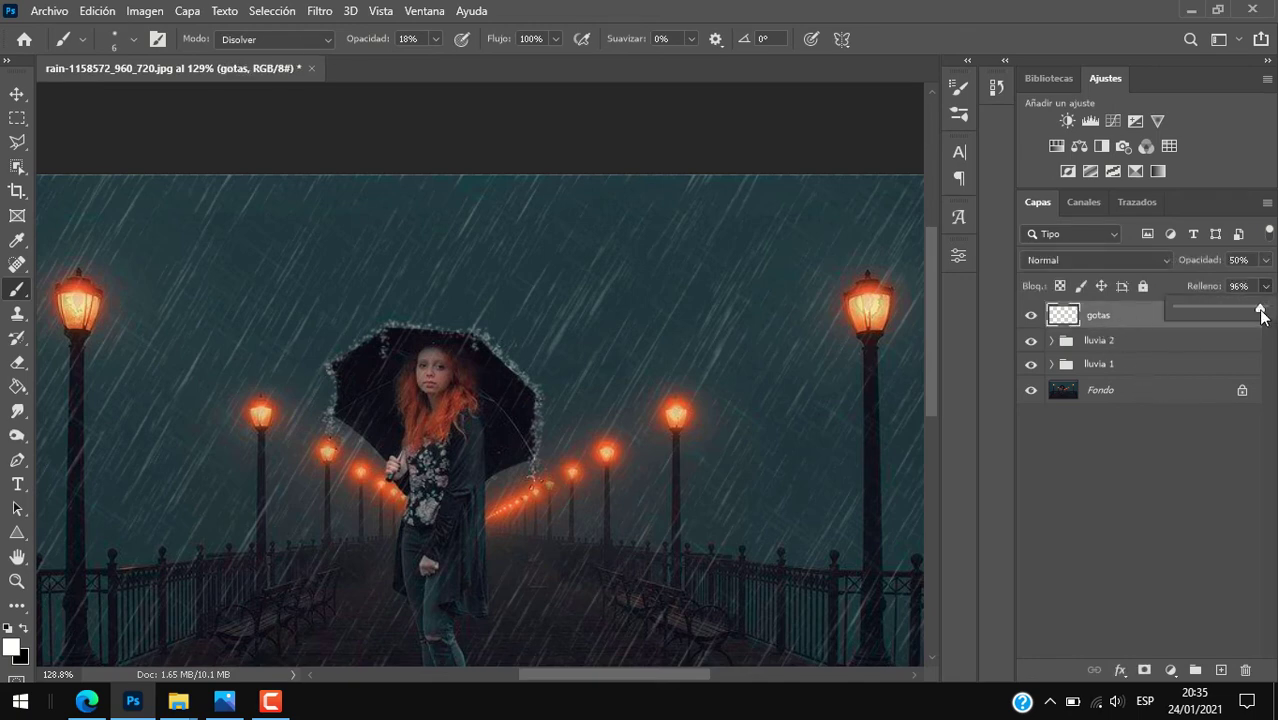
left_click(1227, 468)
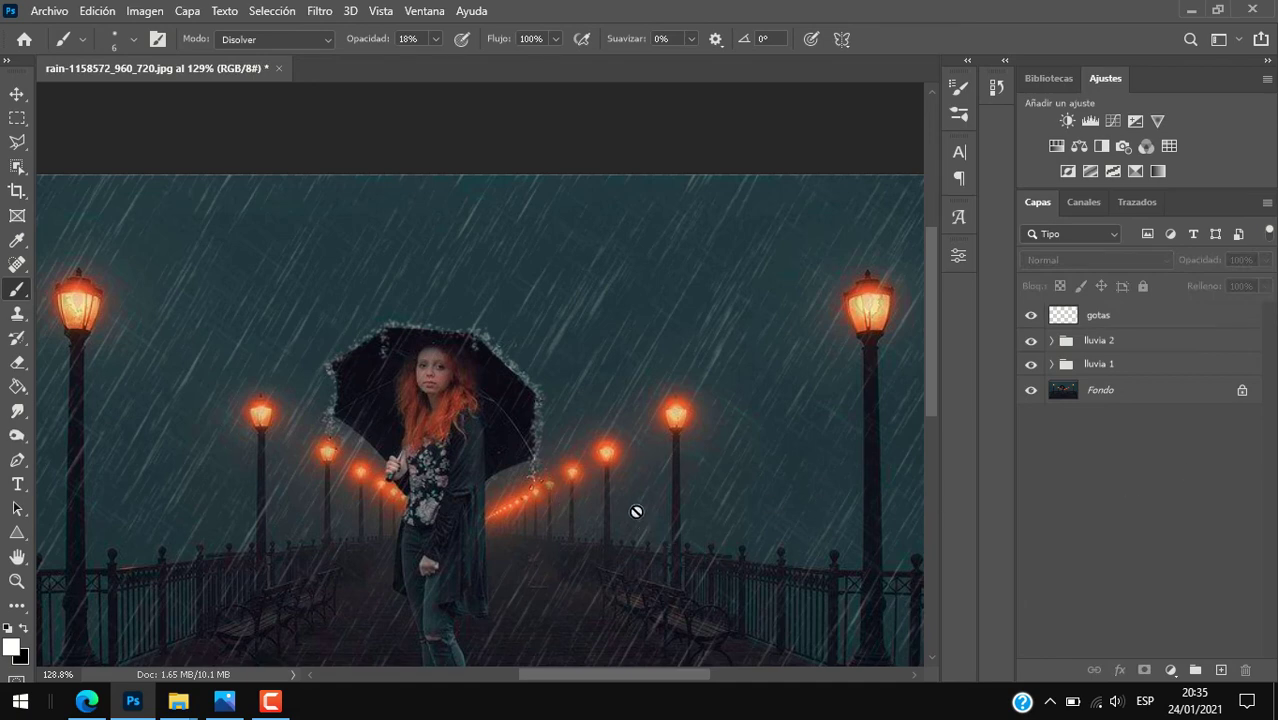
scroll(660, 532, "down", 2)
scroll(665, 528, "down", 2)
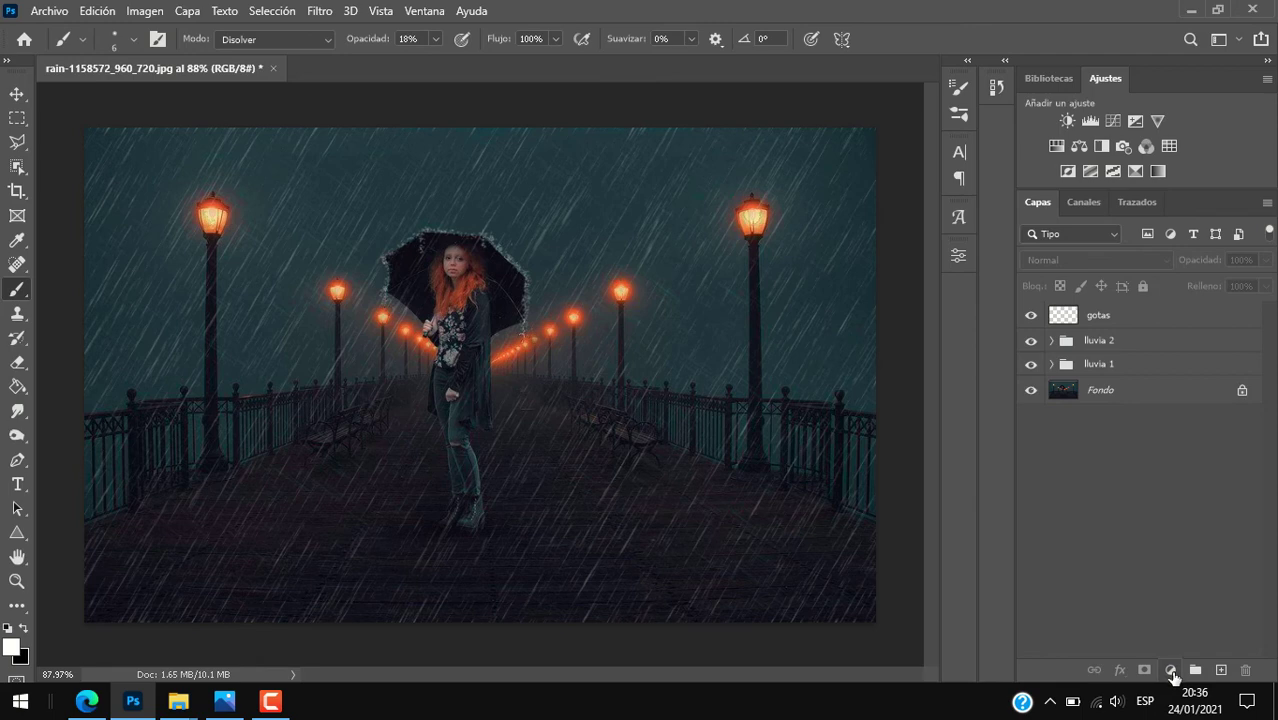
- Add a Tono/saturación adjustment layer with Saturación raised to +8
left_click(1172, 670)
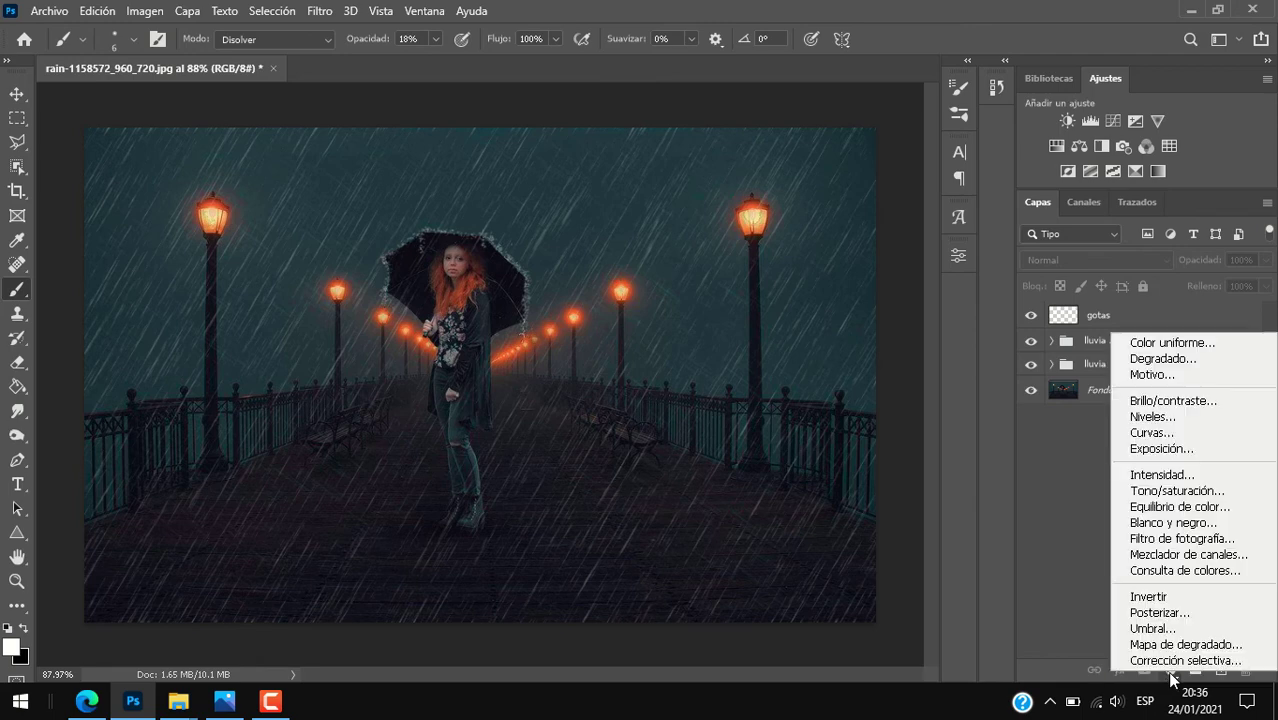
left_click(1177, 490)
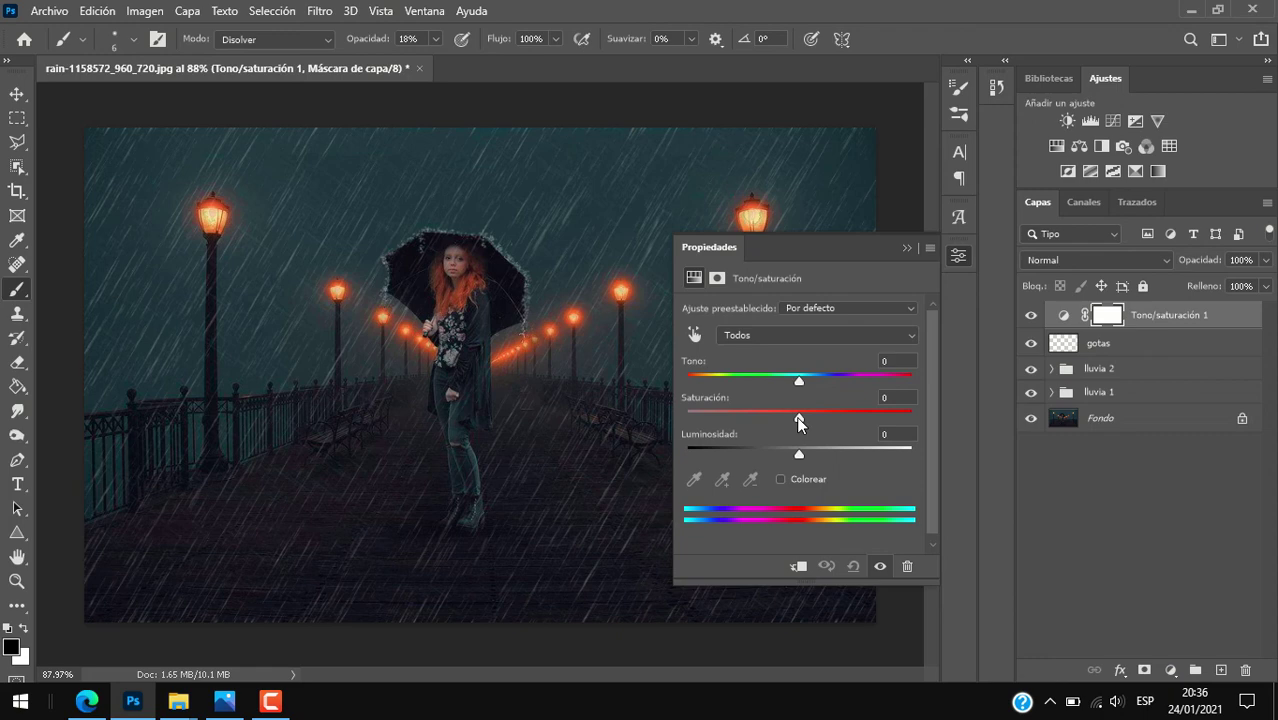
mouse_move(799, 422)
left_mouse_down()
mouse_move(816, 427)
mouse_move(792, 453)
left_mouse_up()
left_click(910, 249)
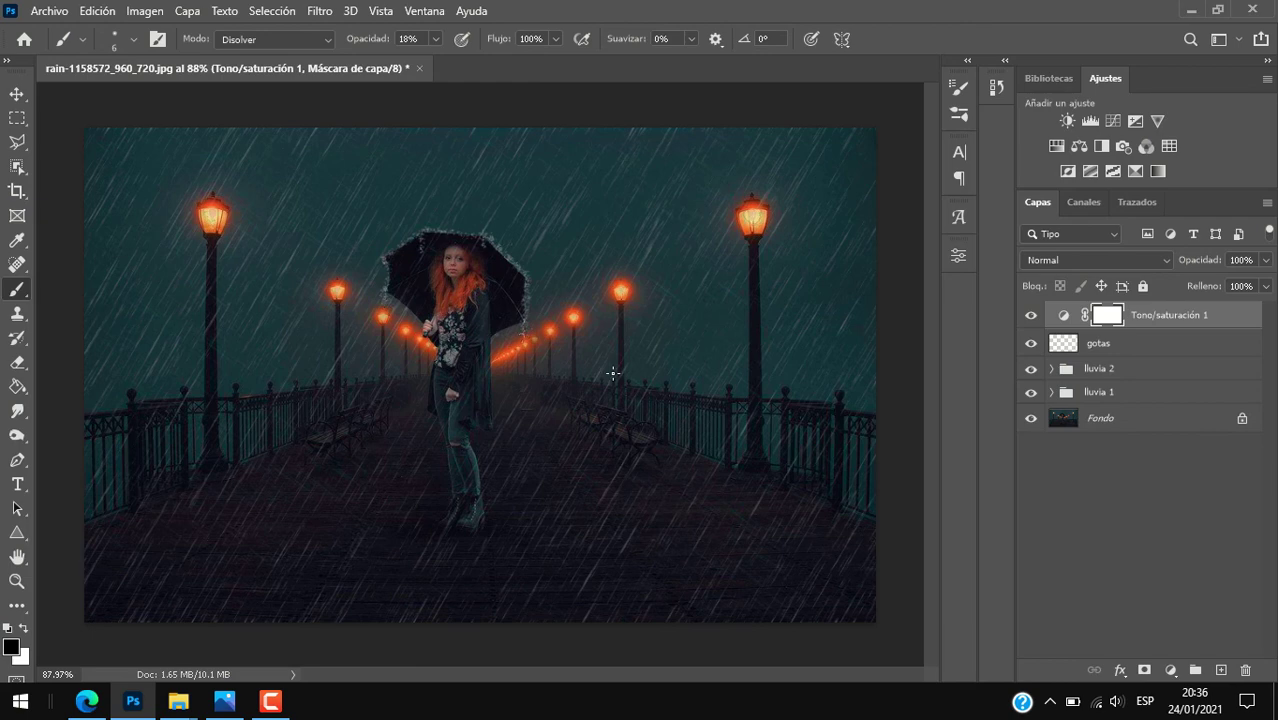
- Save the image to the Desktop as JPEG lluvia at quality 12, then show the desktop
left_click(38, 14)
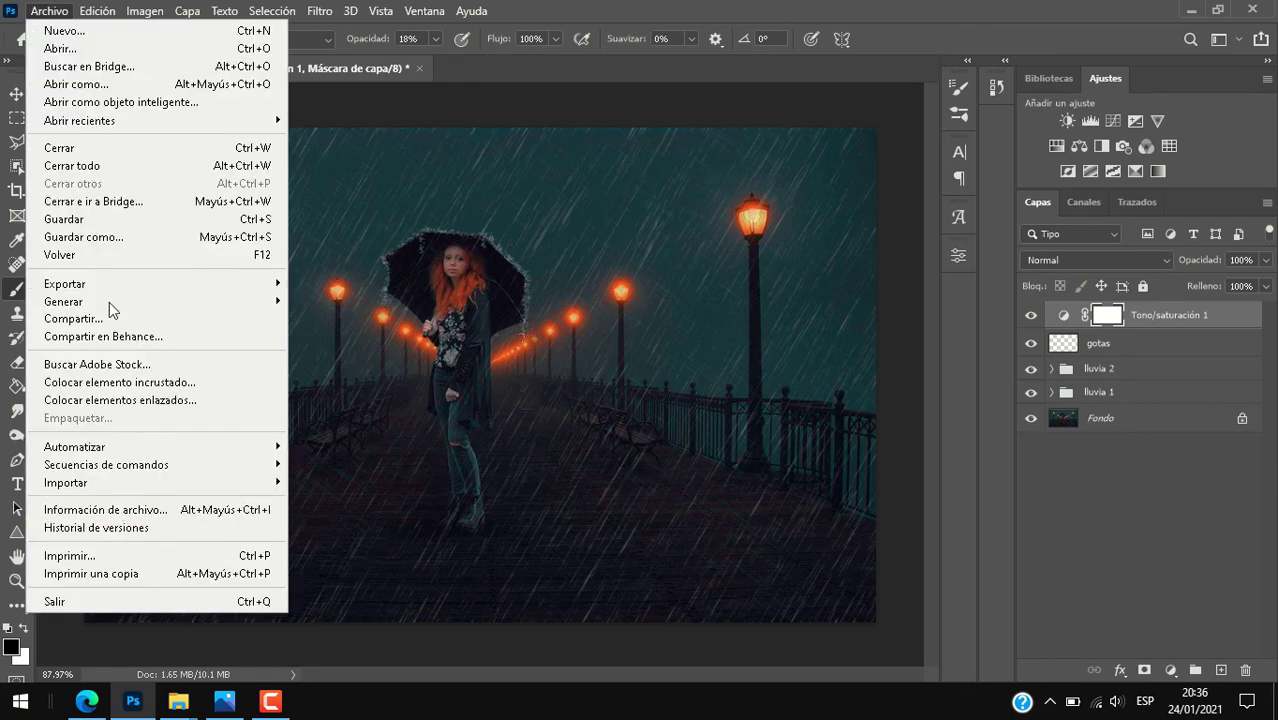
left_click(85, 237)
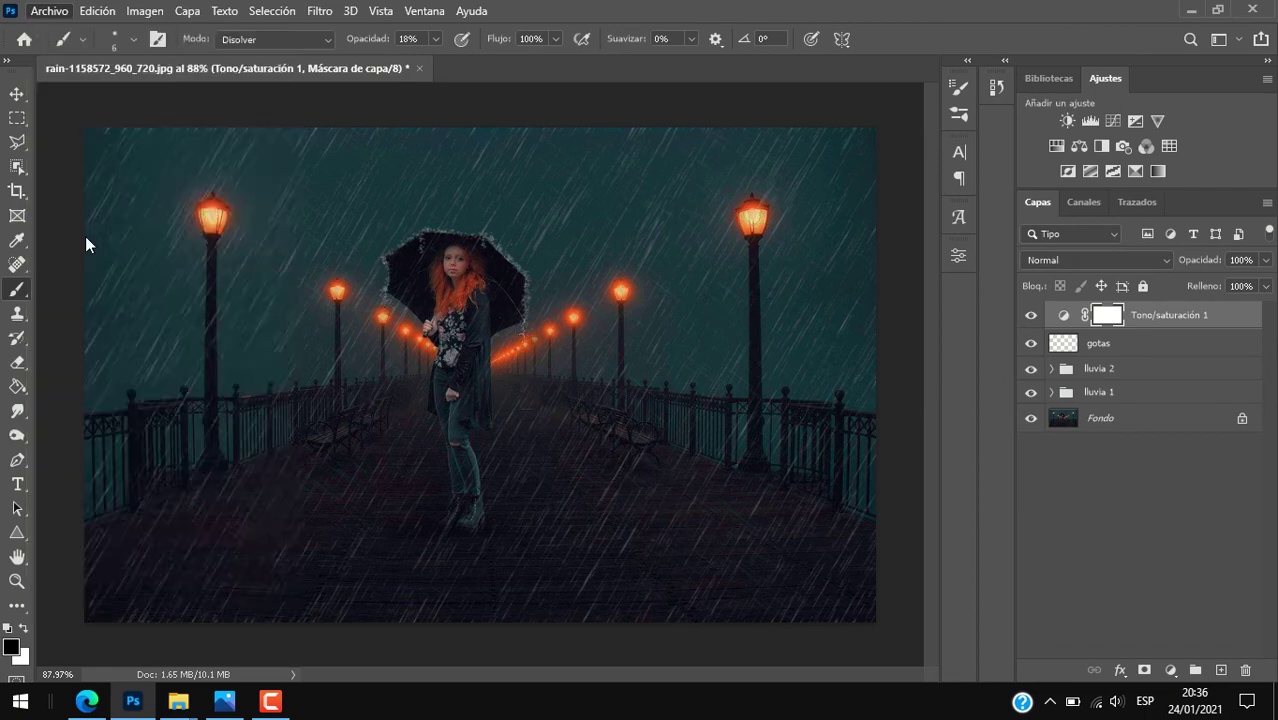
left_click(771, 525)
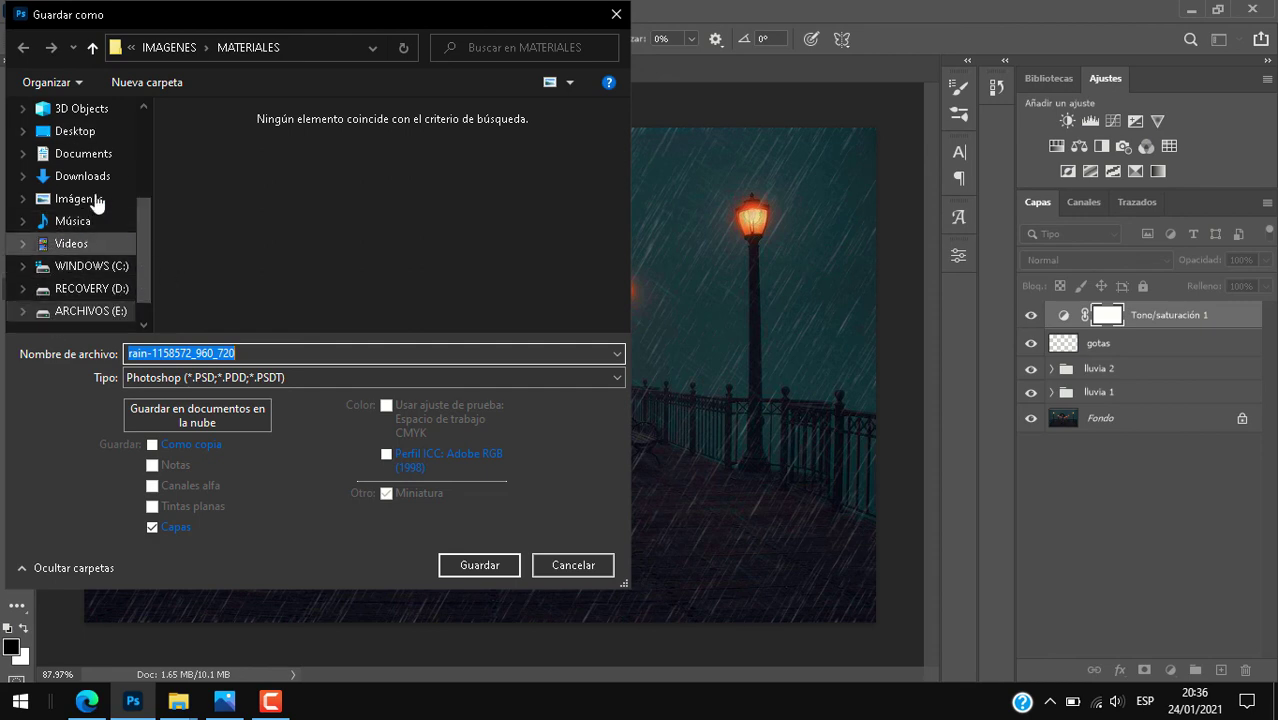
left_click(75, 131)
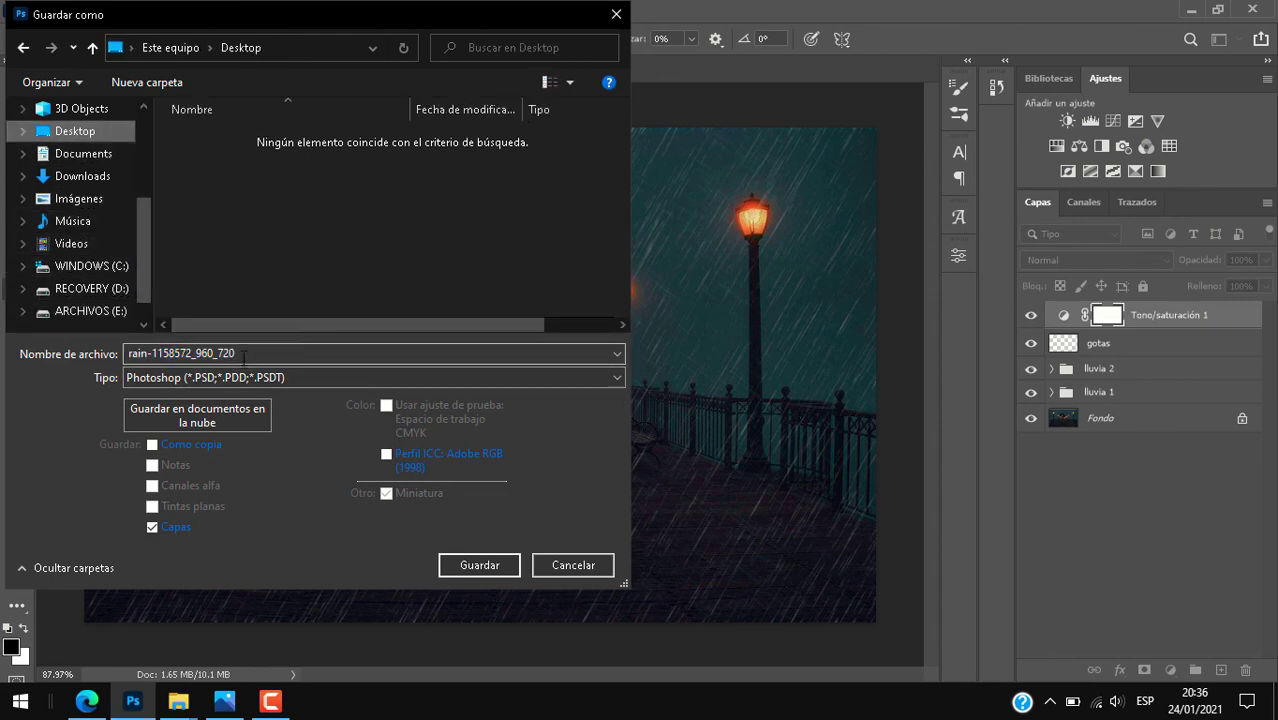
type("ll")
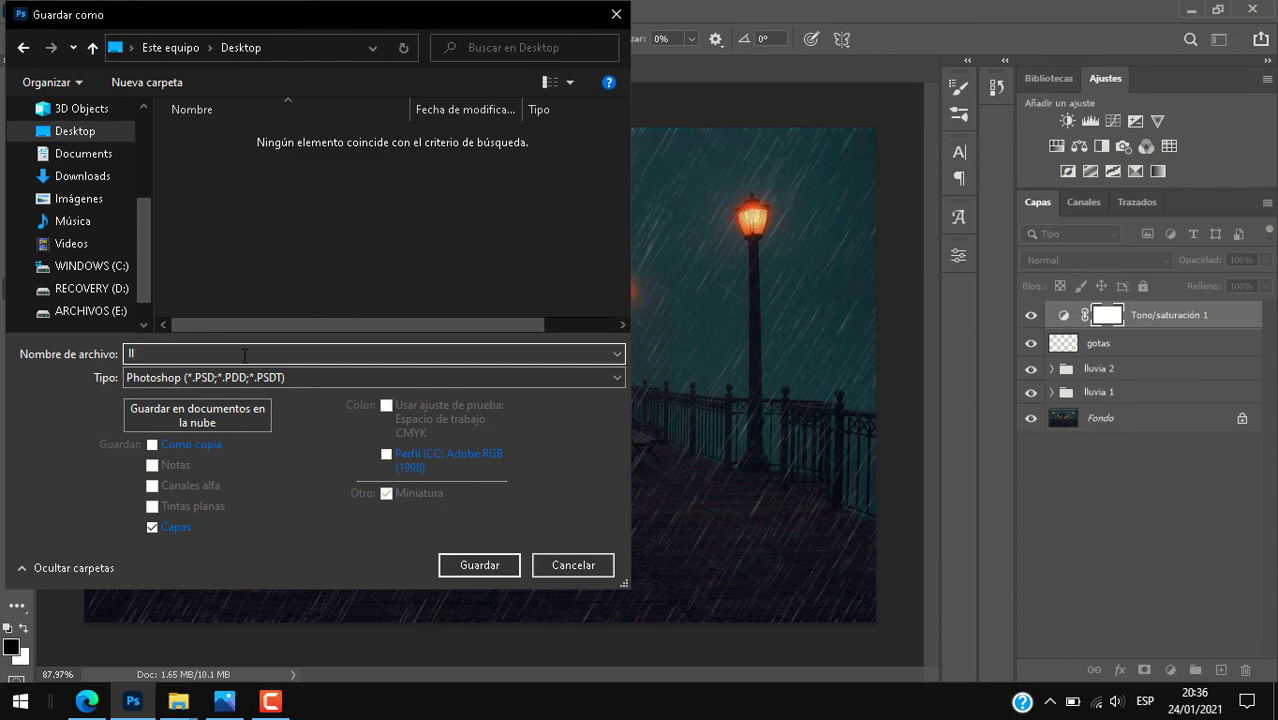
type("uvia")
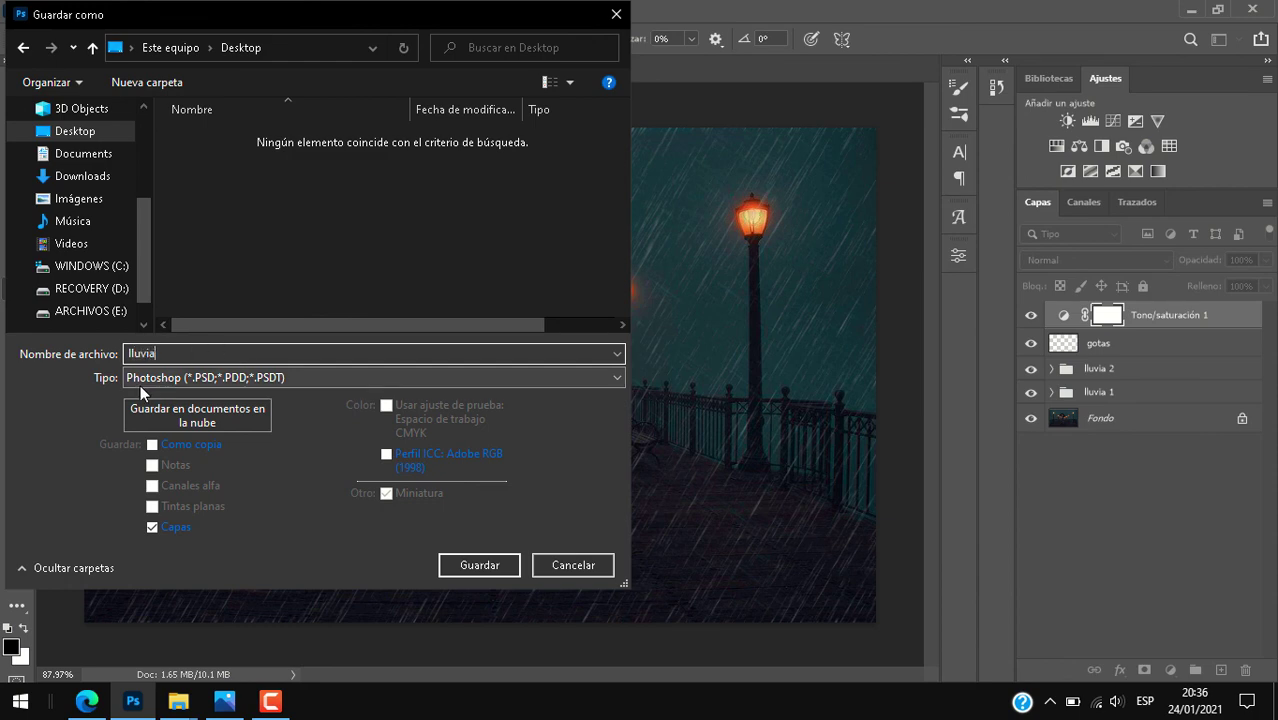
left_click(148, 380)
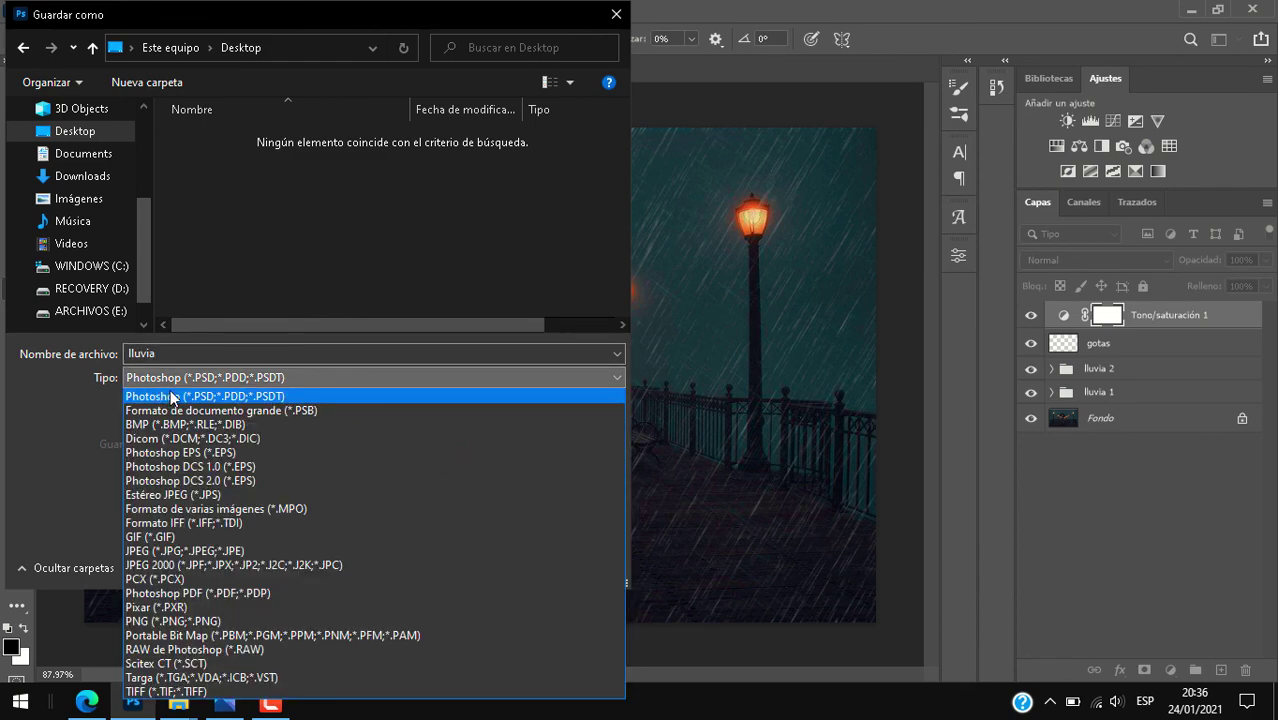
left_click(254, 551)
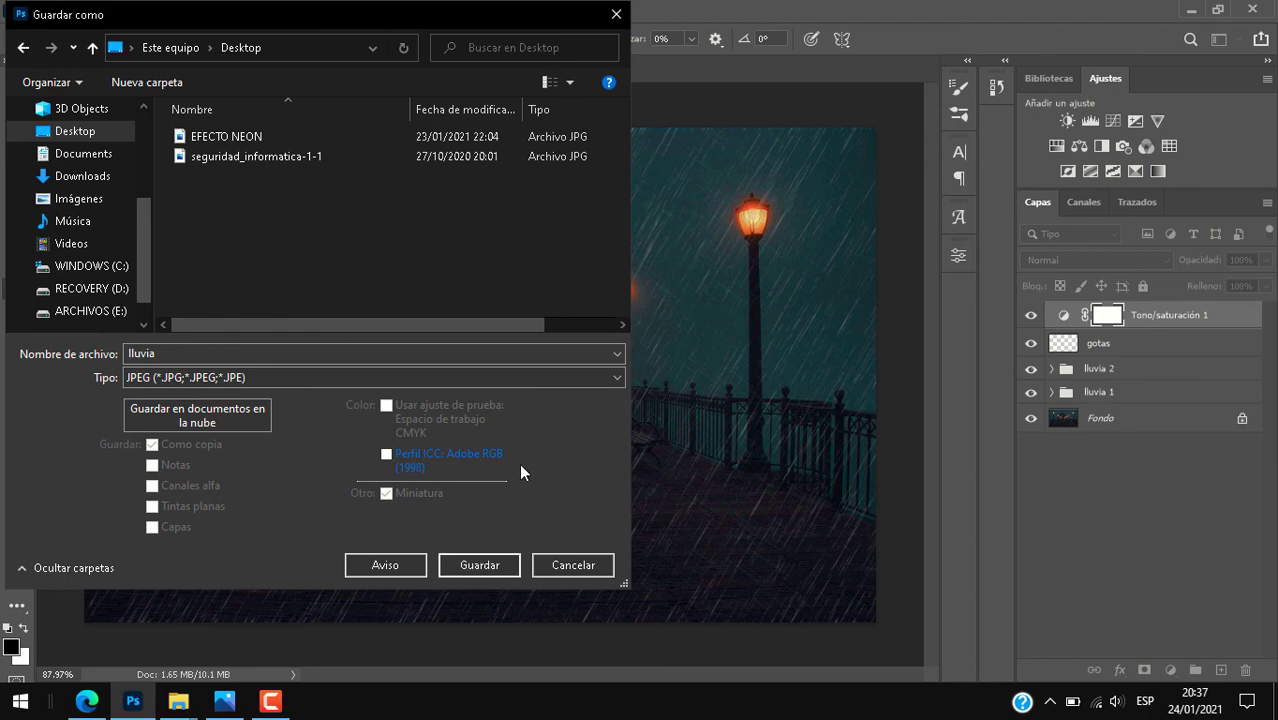
left_click(479, 565)
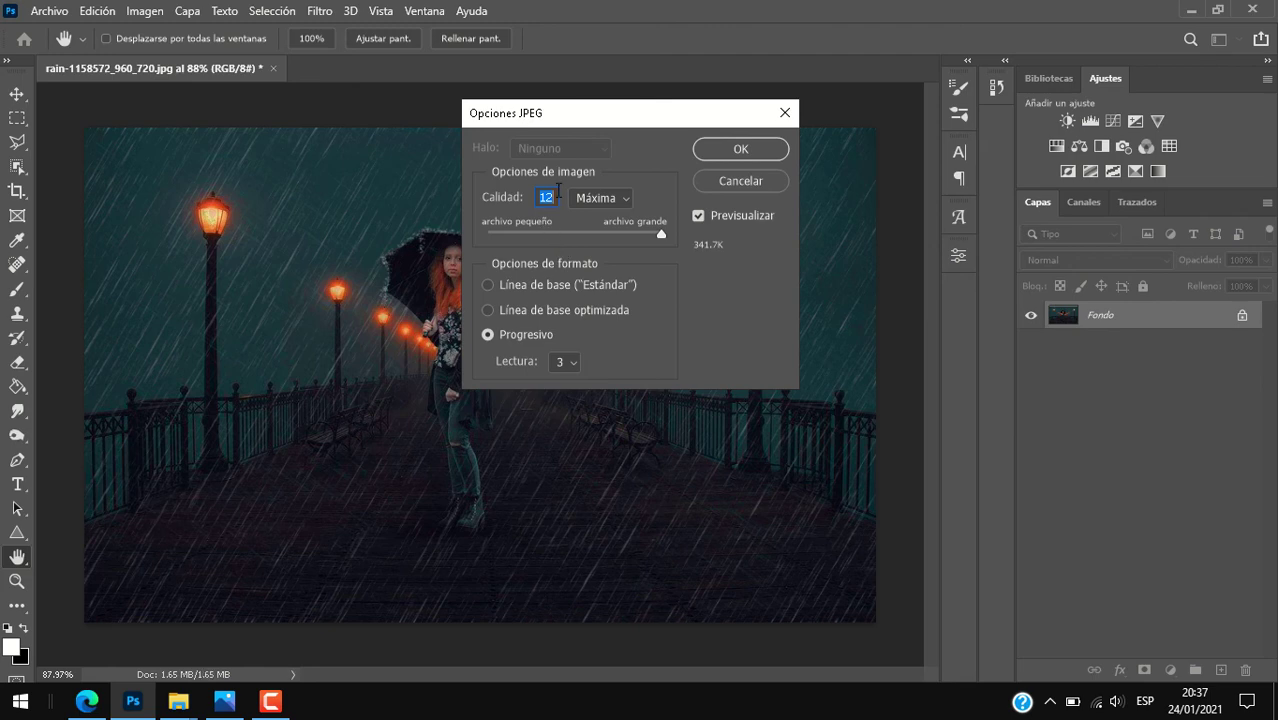
left_click(738, 150)
left_click(1190, 10)
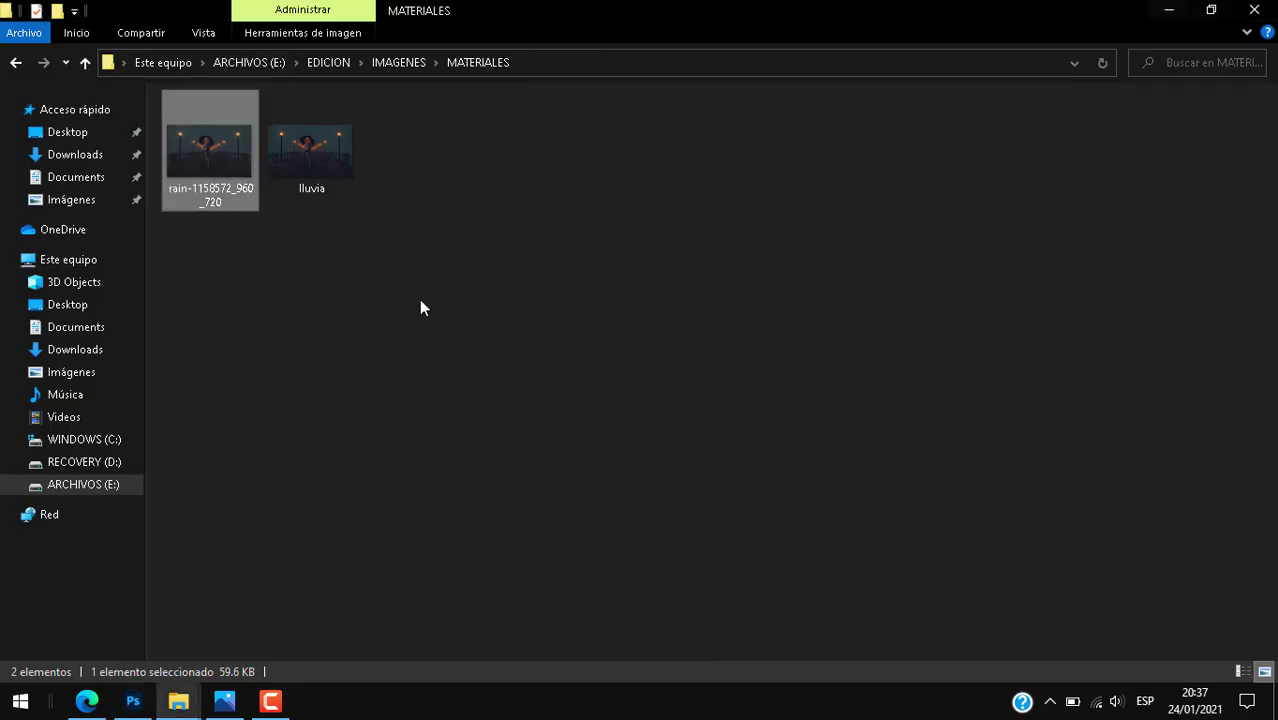
key("super+d")
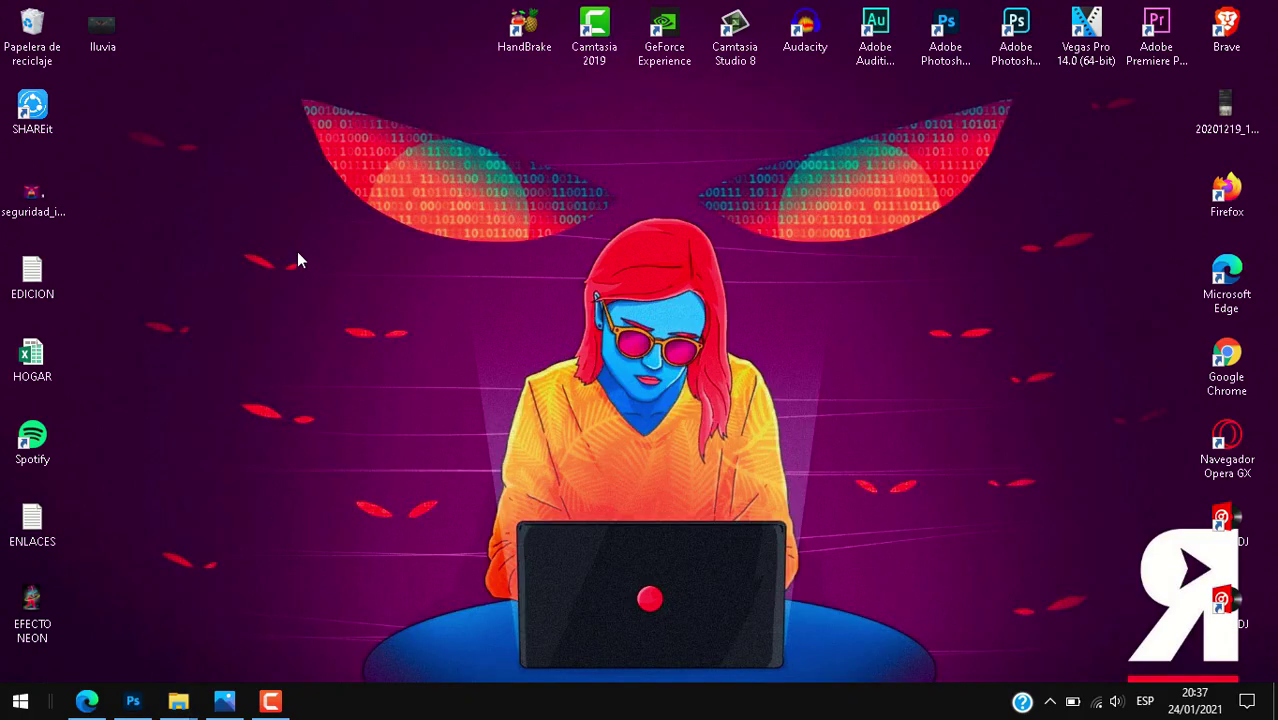
double_click(116, 32)
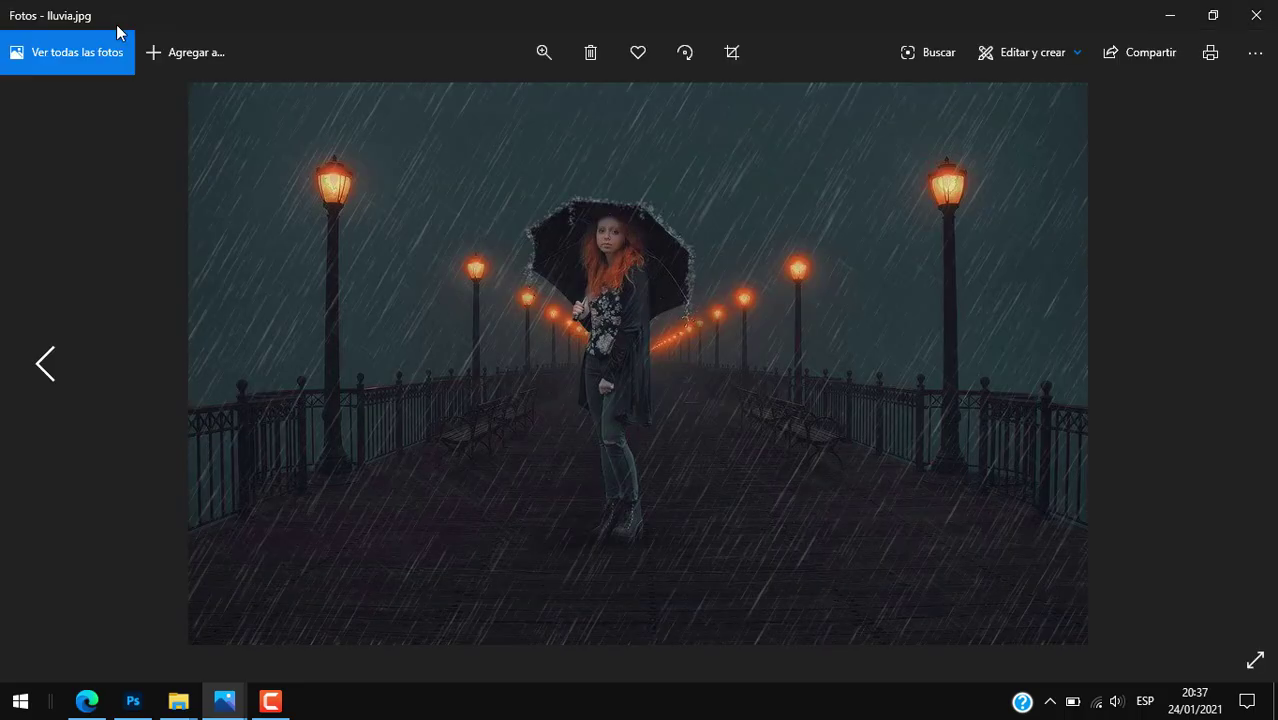